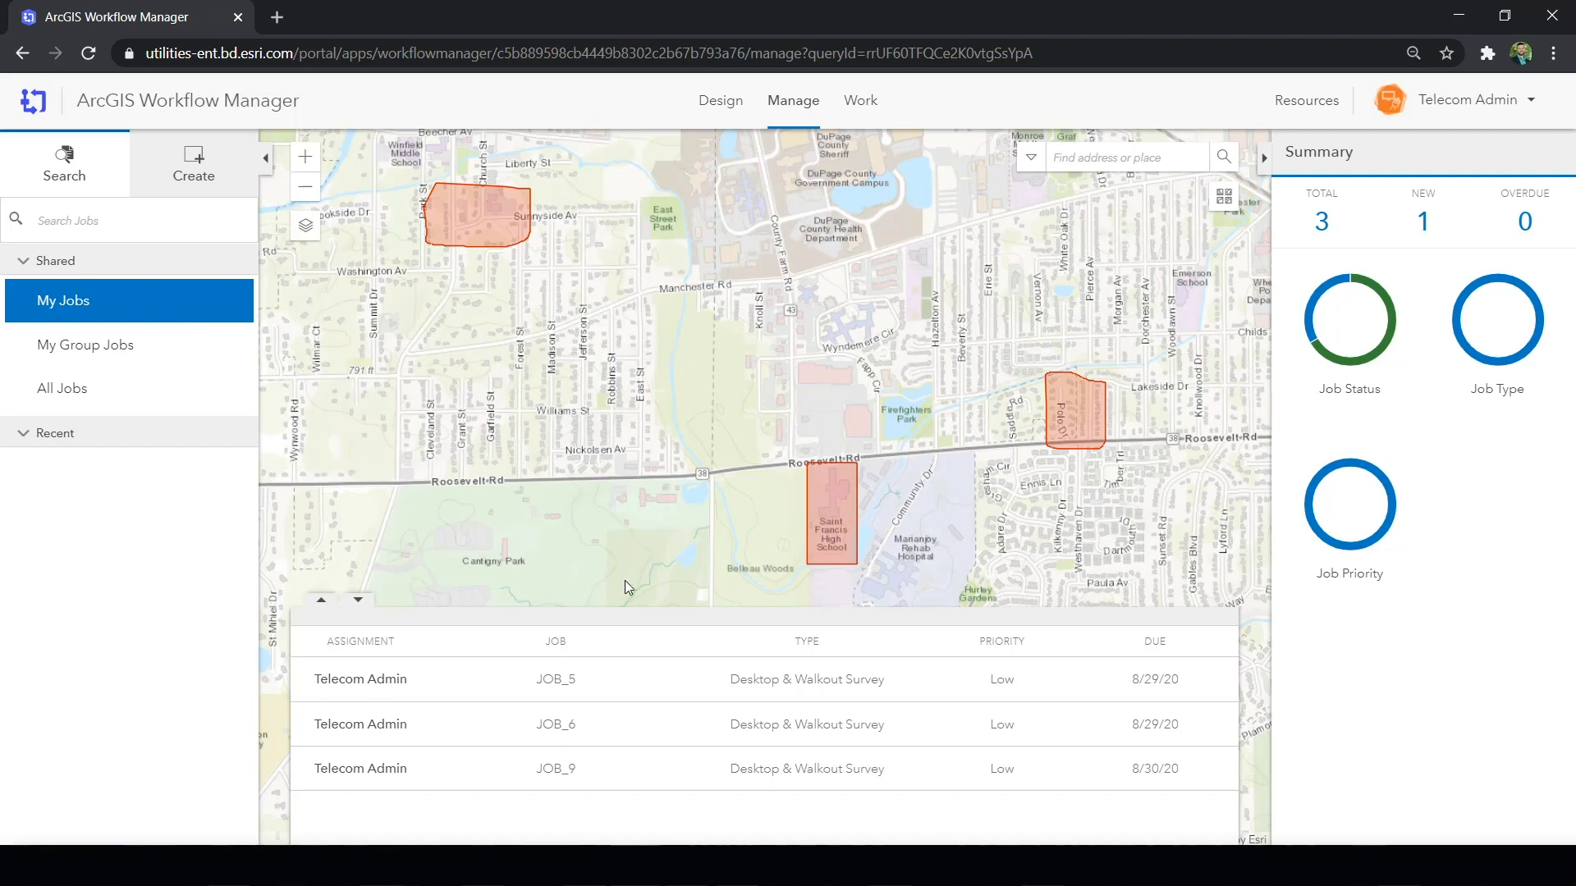
- Review the map extents and details of jobs JOB_5, JOB_6 and JOB_9 in the My Jobs list
left_click(626, 687)
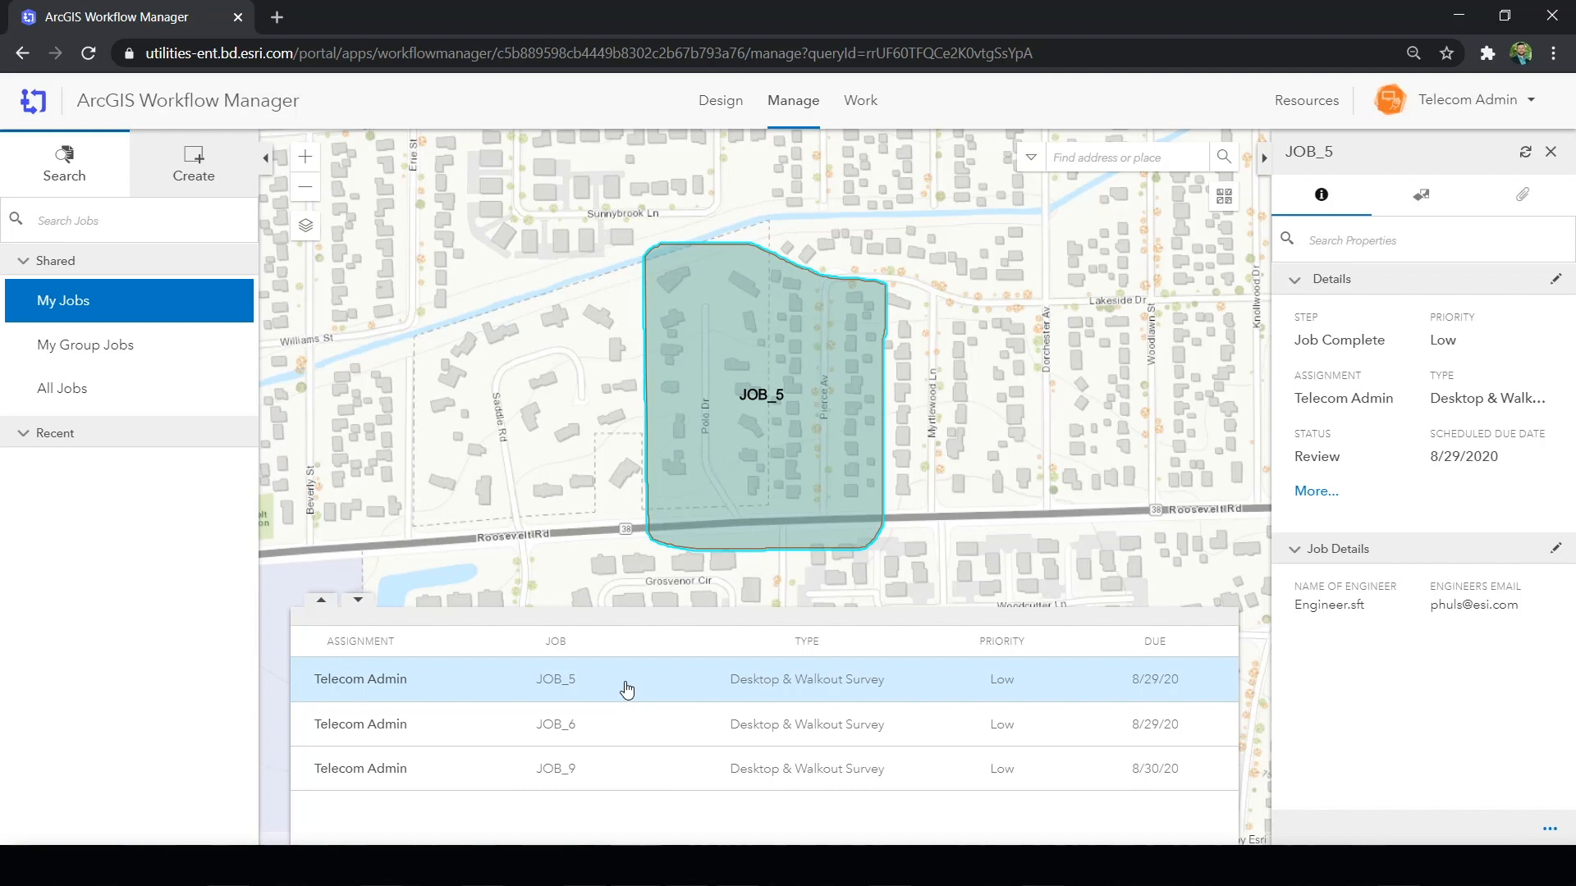
left_click(618, 729)
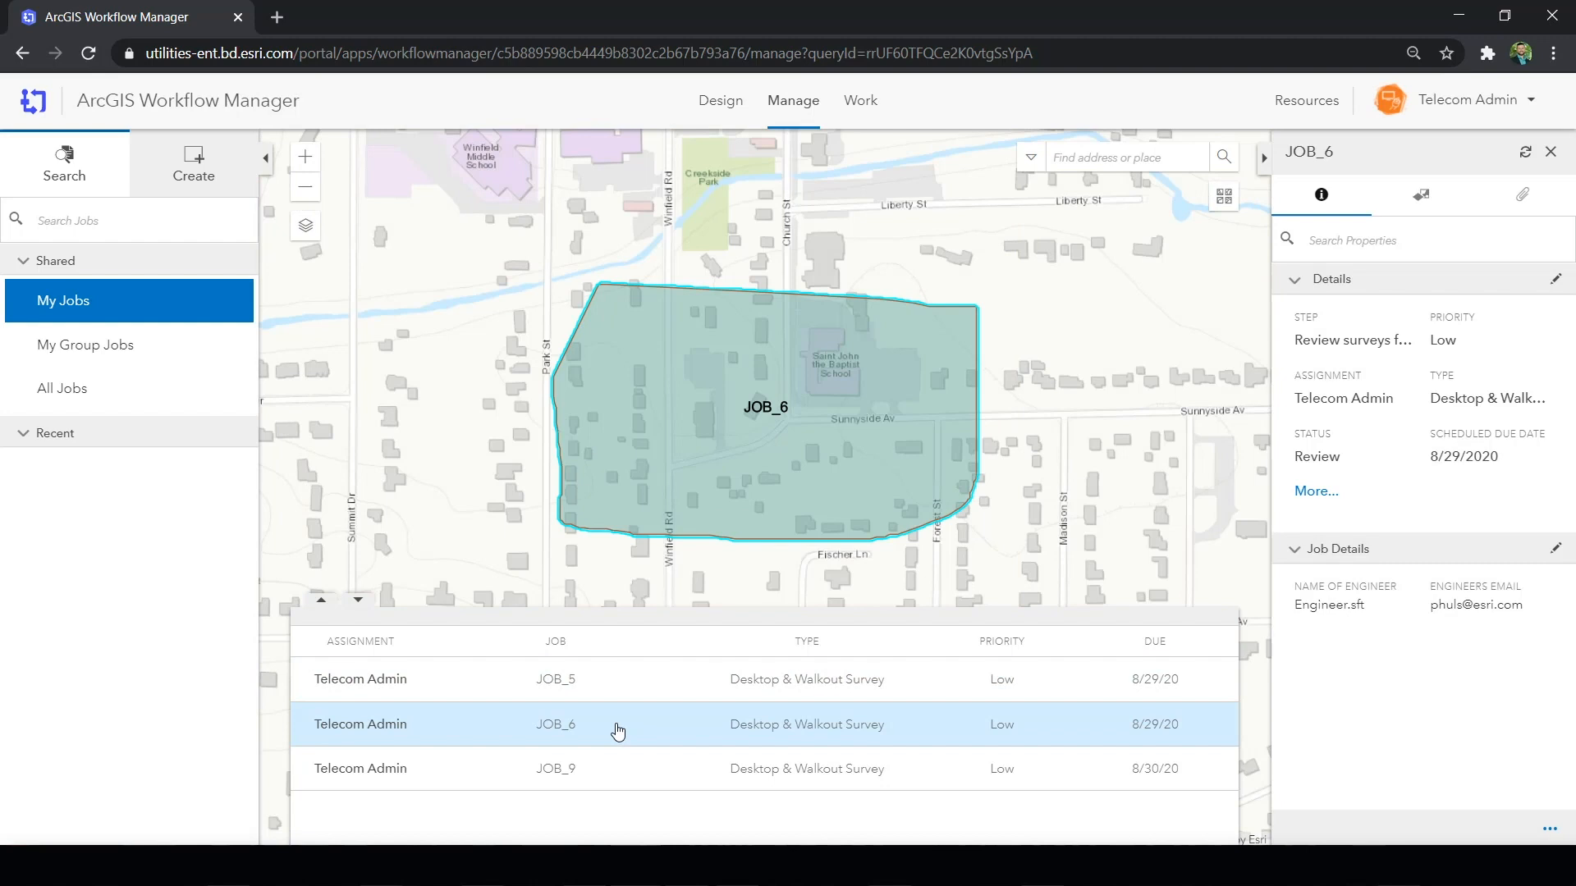
left_click(615, 778)
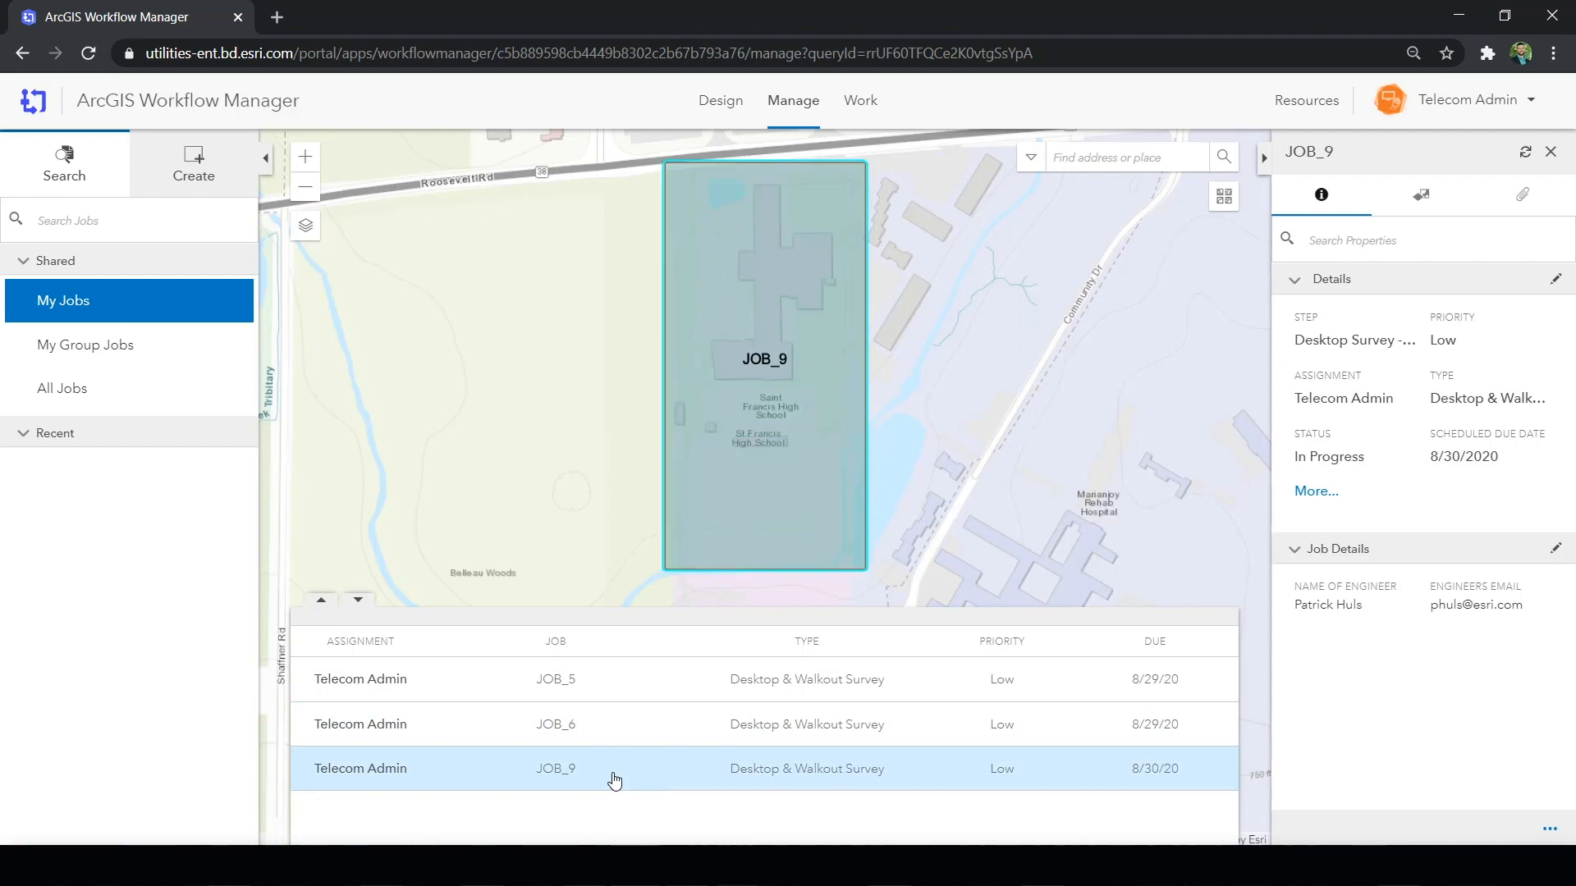
- Open the Desktop & Walkout Survey workflow diagram and inspect its Project Kick-off, Job Location and Assign Engineer steps
left_click(714, 113)
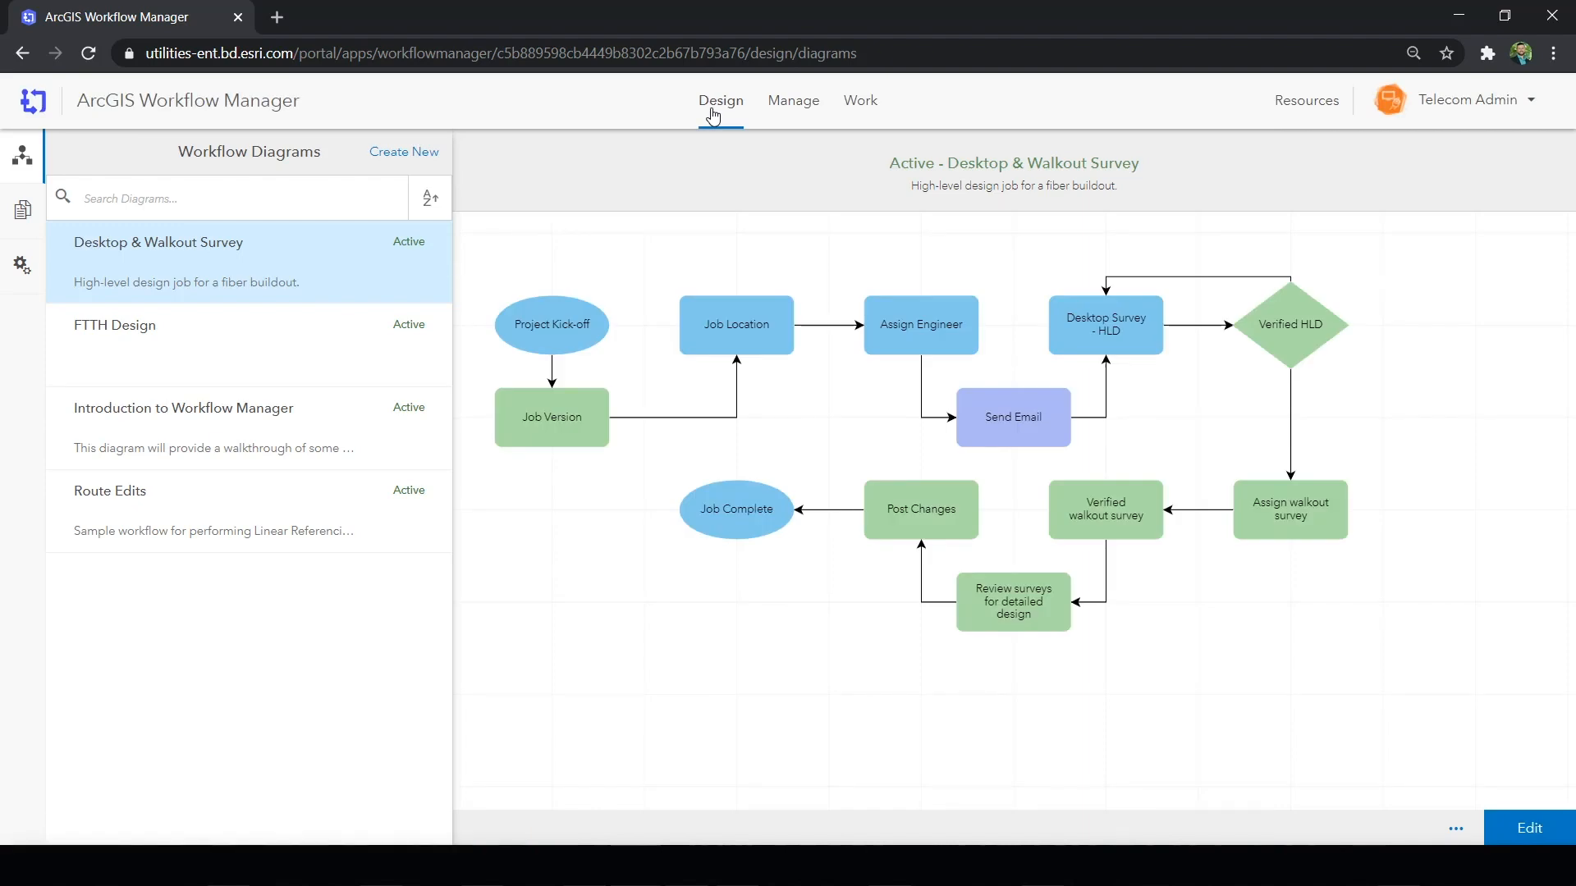
mouse_move(400, 284)
left_click(403, 283)
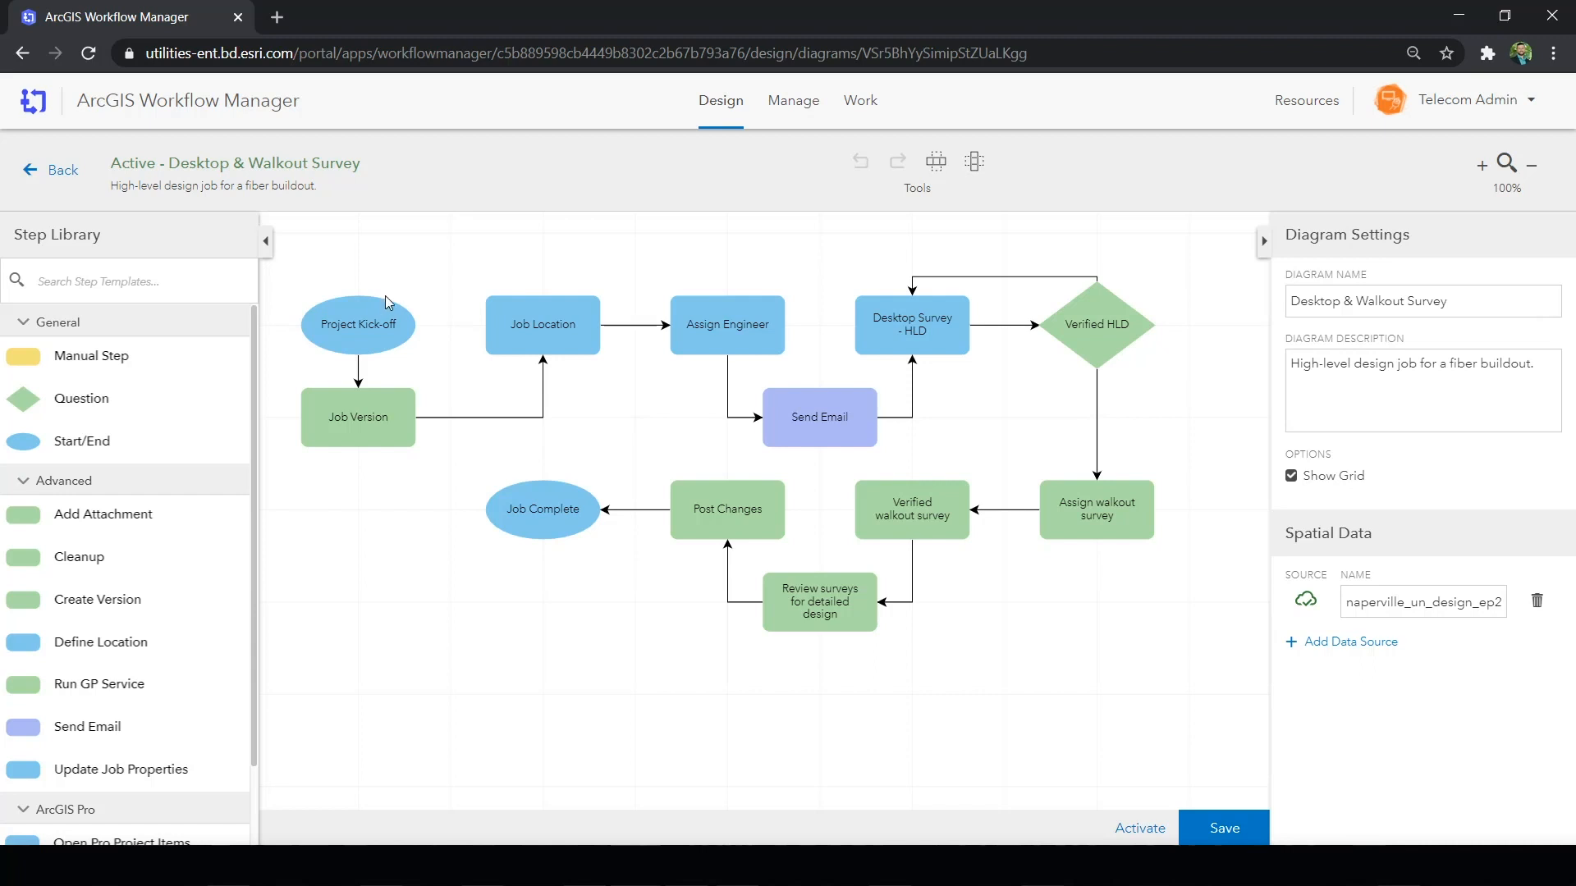
left_click(373, 327)
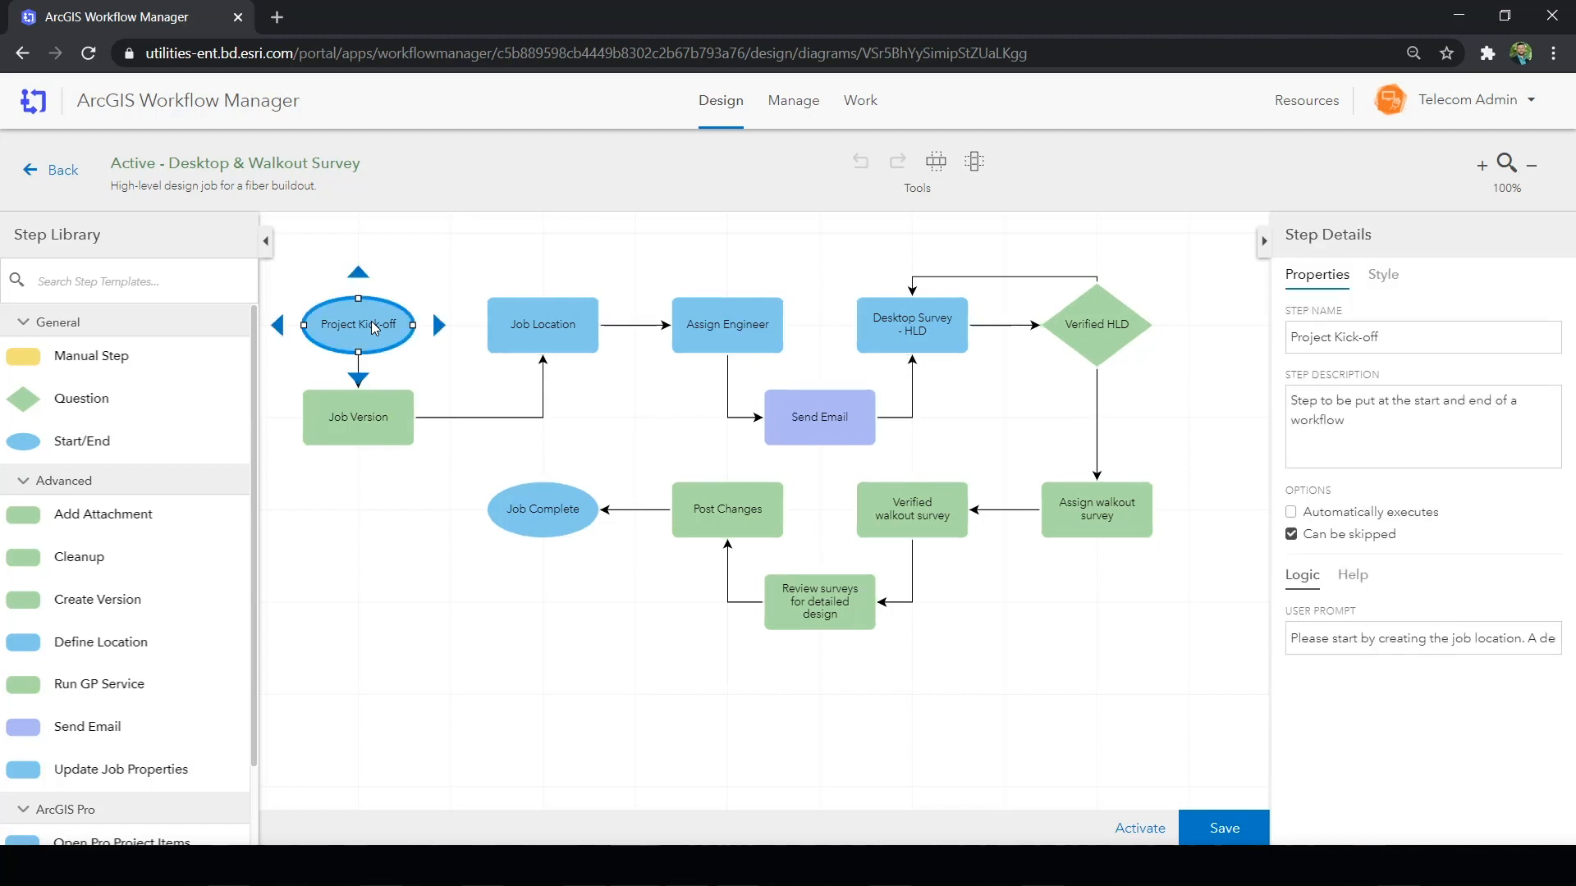
left_click(532, 322)
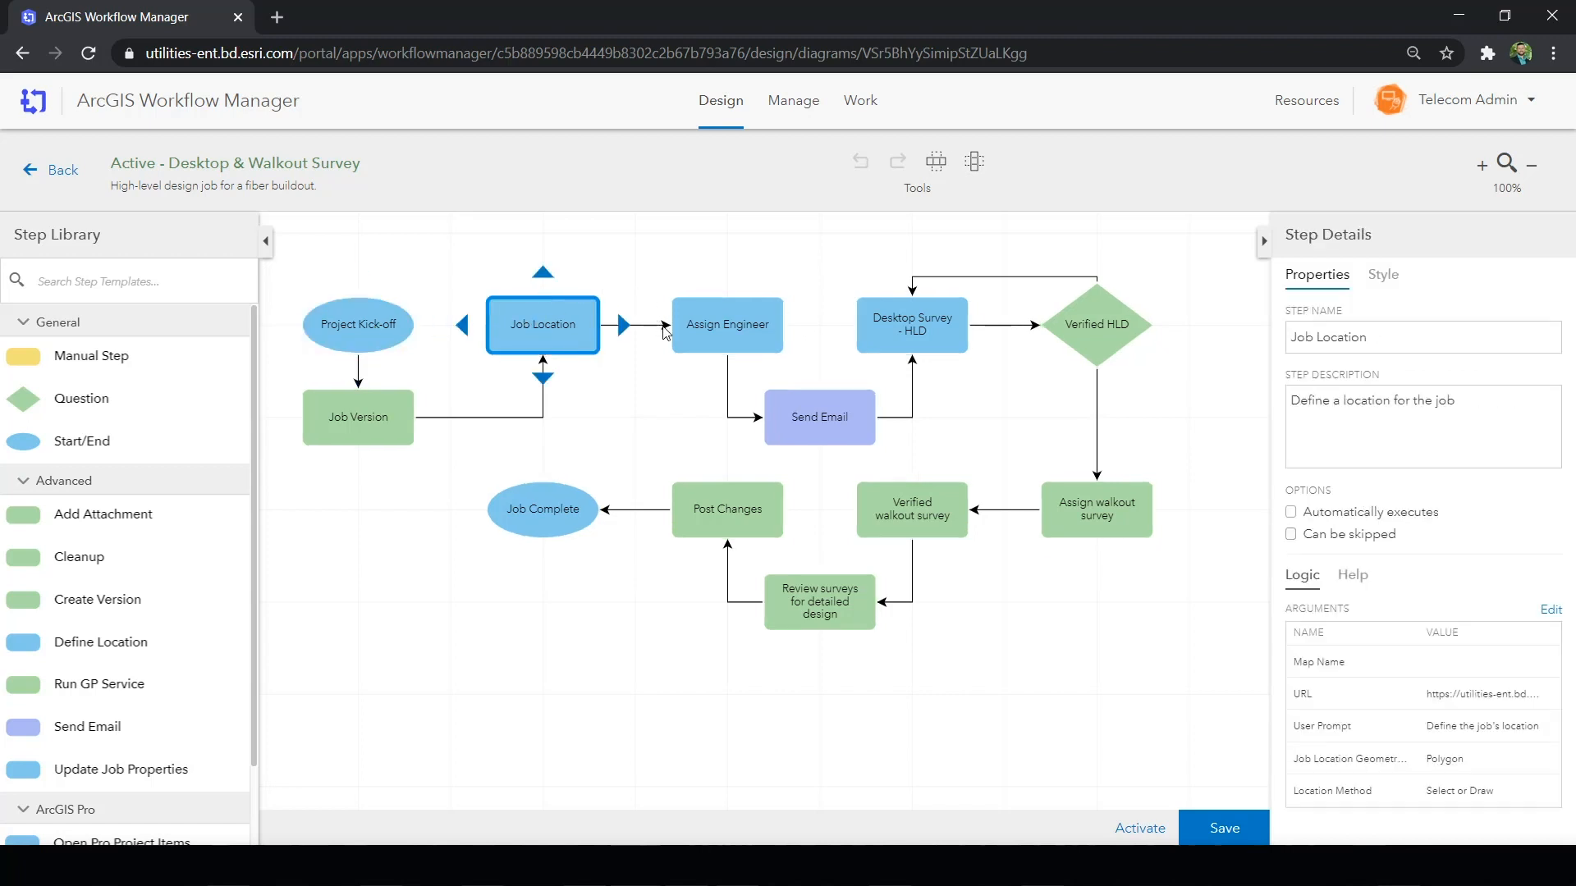
left_click(743, 339)
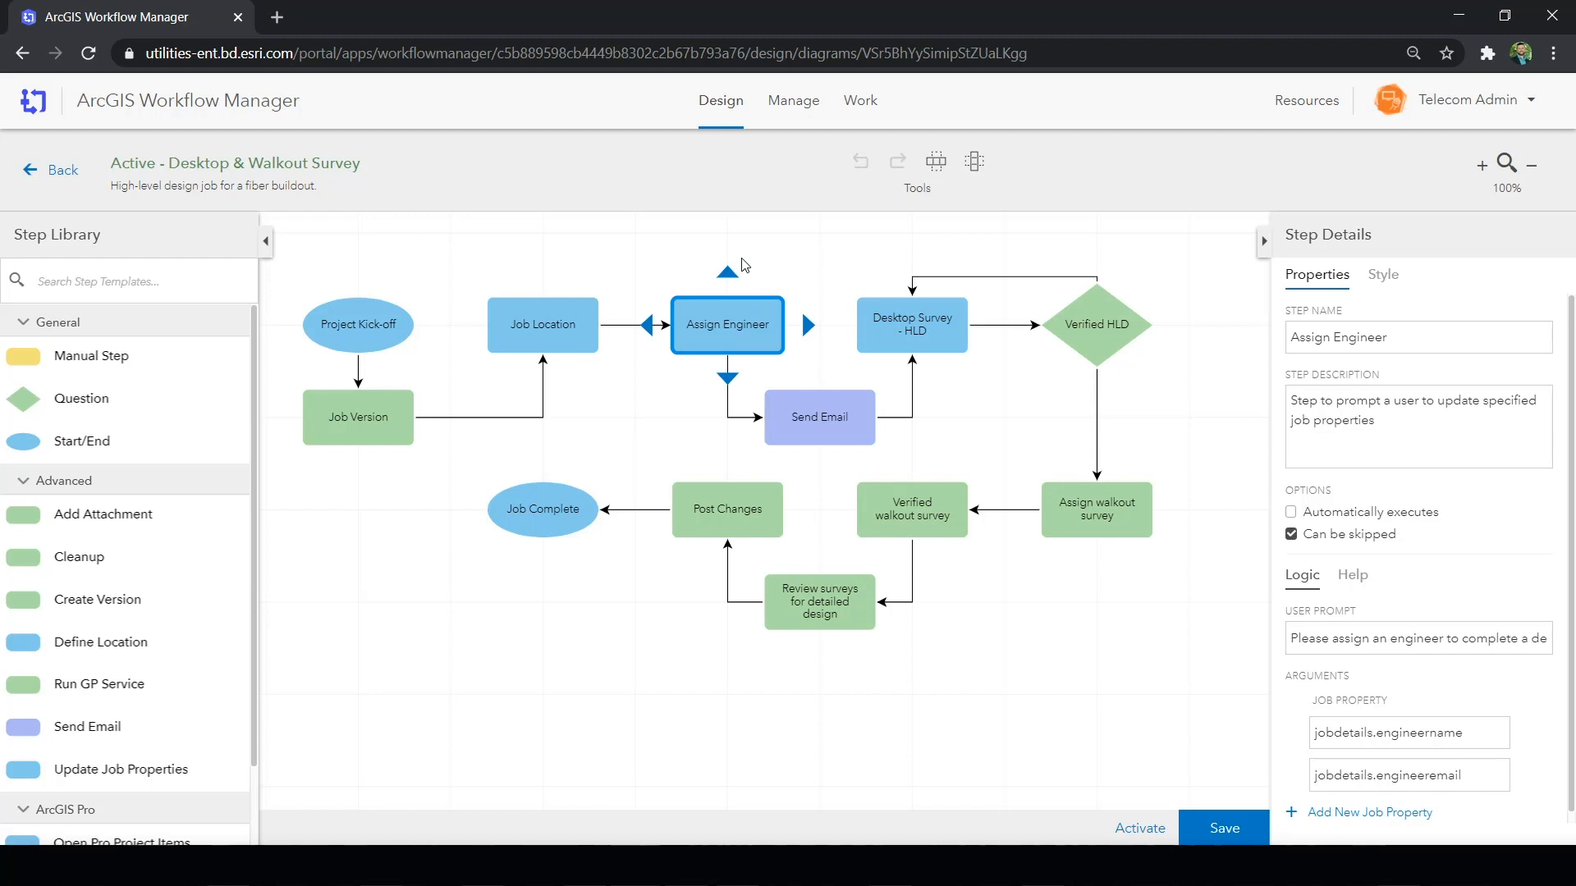
left_click(743, 263)
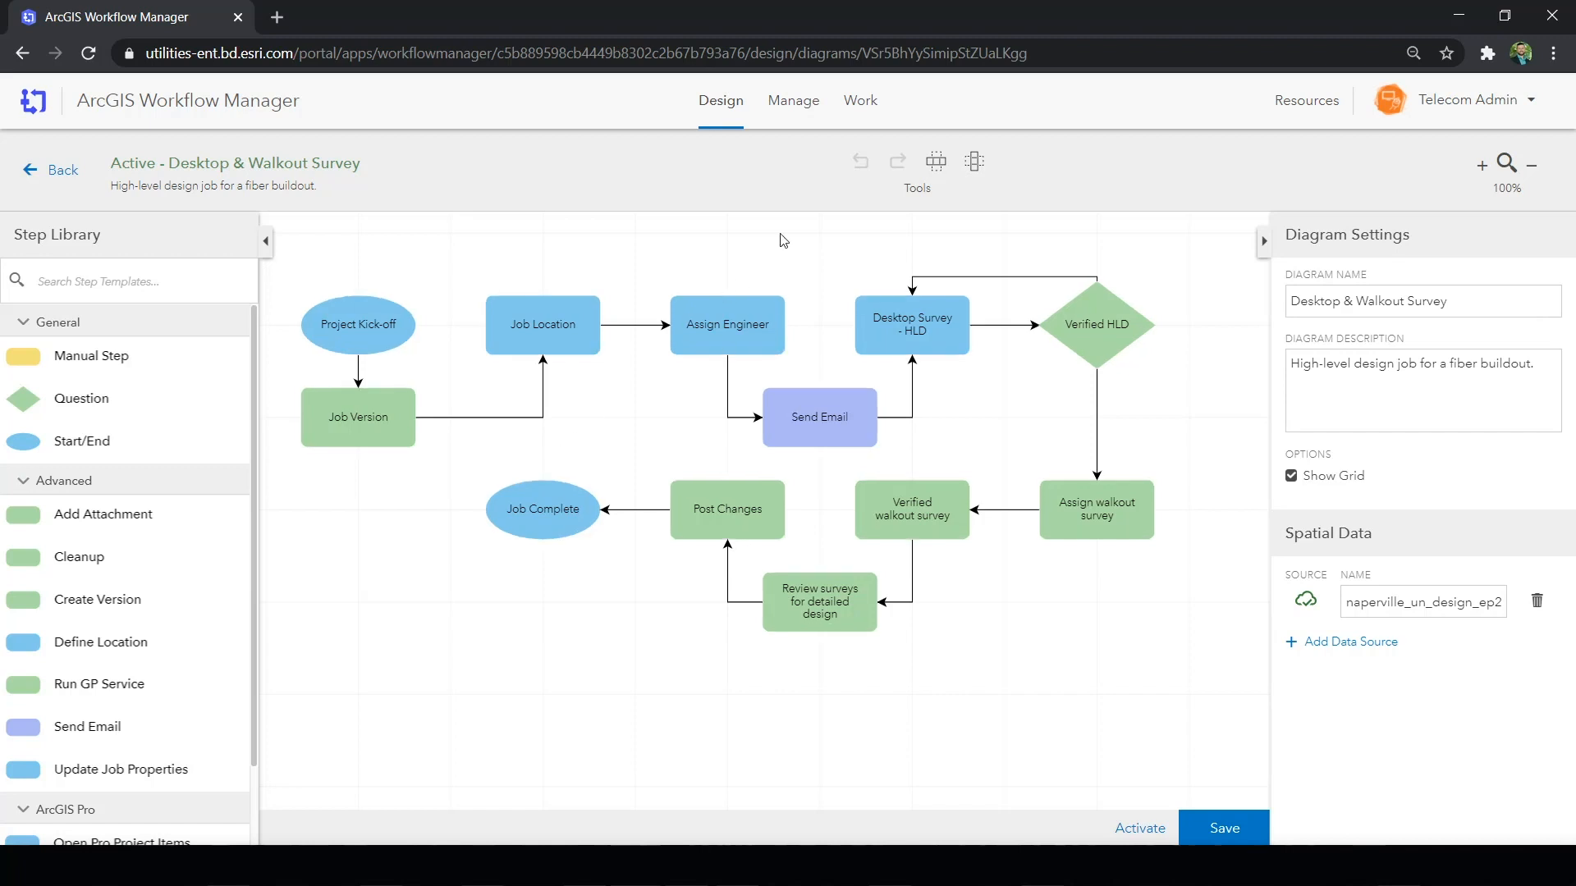
- Create a job from the Desktop & Walkout Survey template on the Work page and complete its Project Kick-off step
left_click(860, 105)
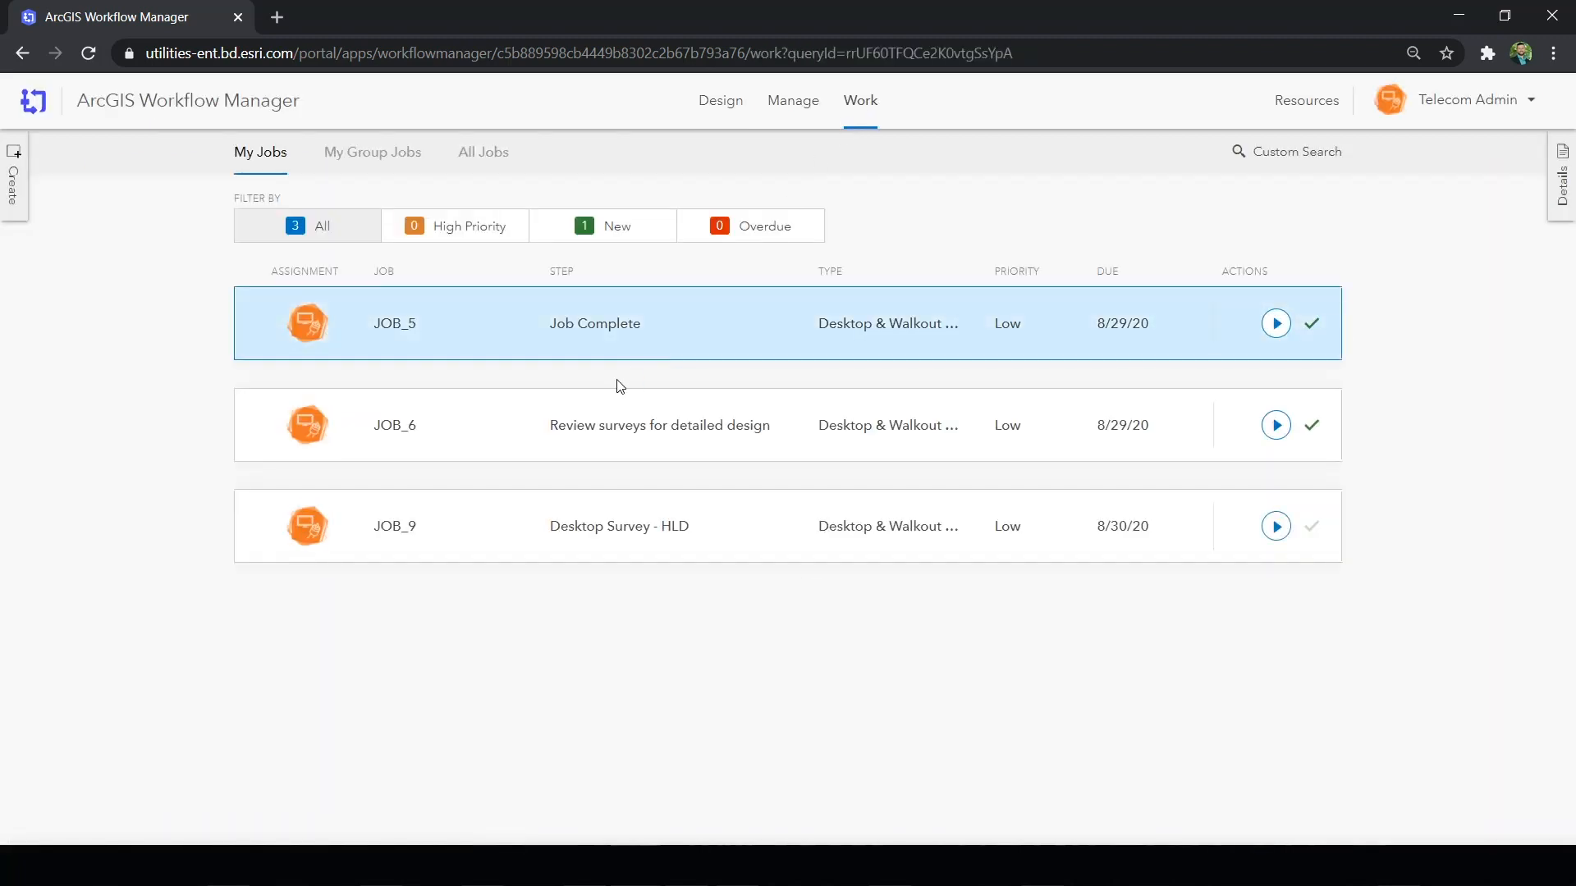
left_click(21, 184)
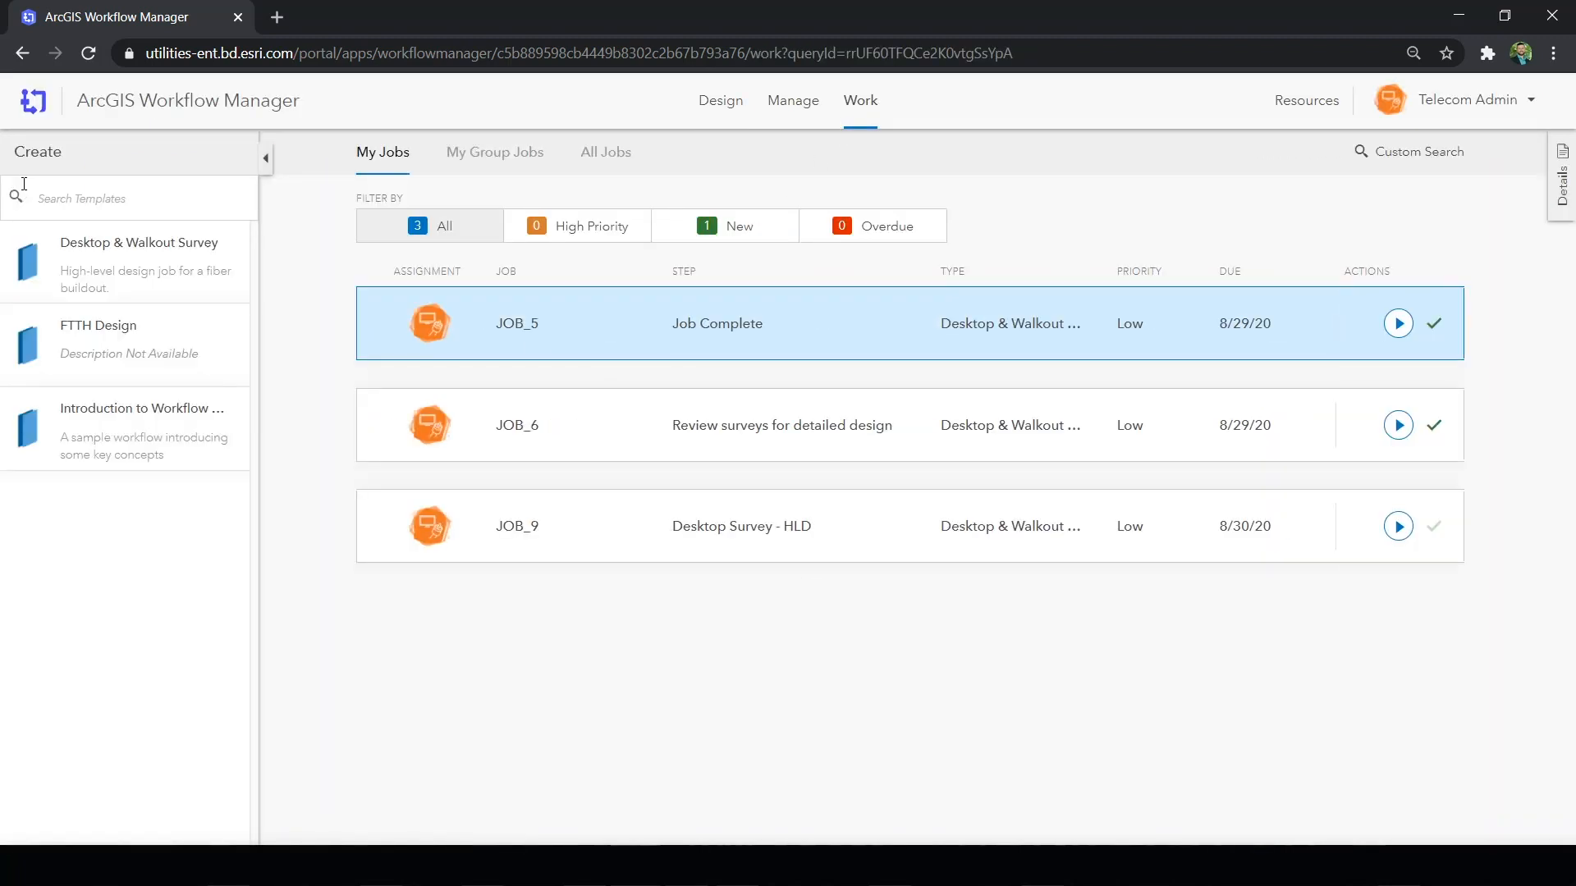
left_click(111, 279)
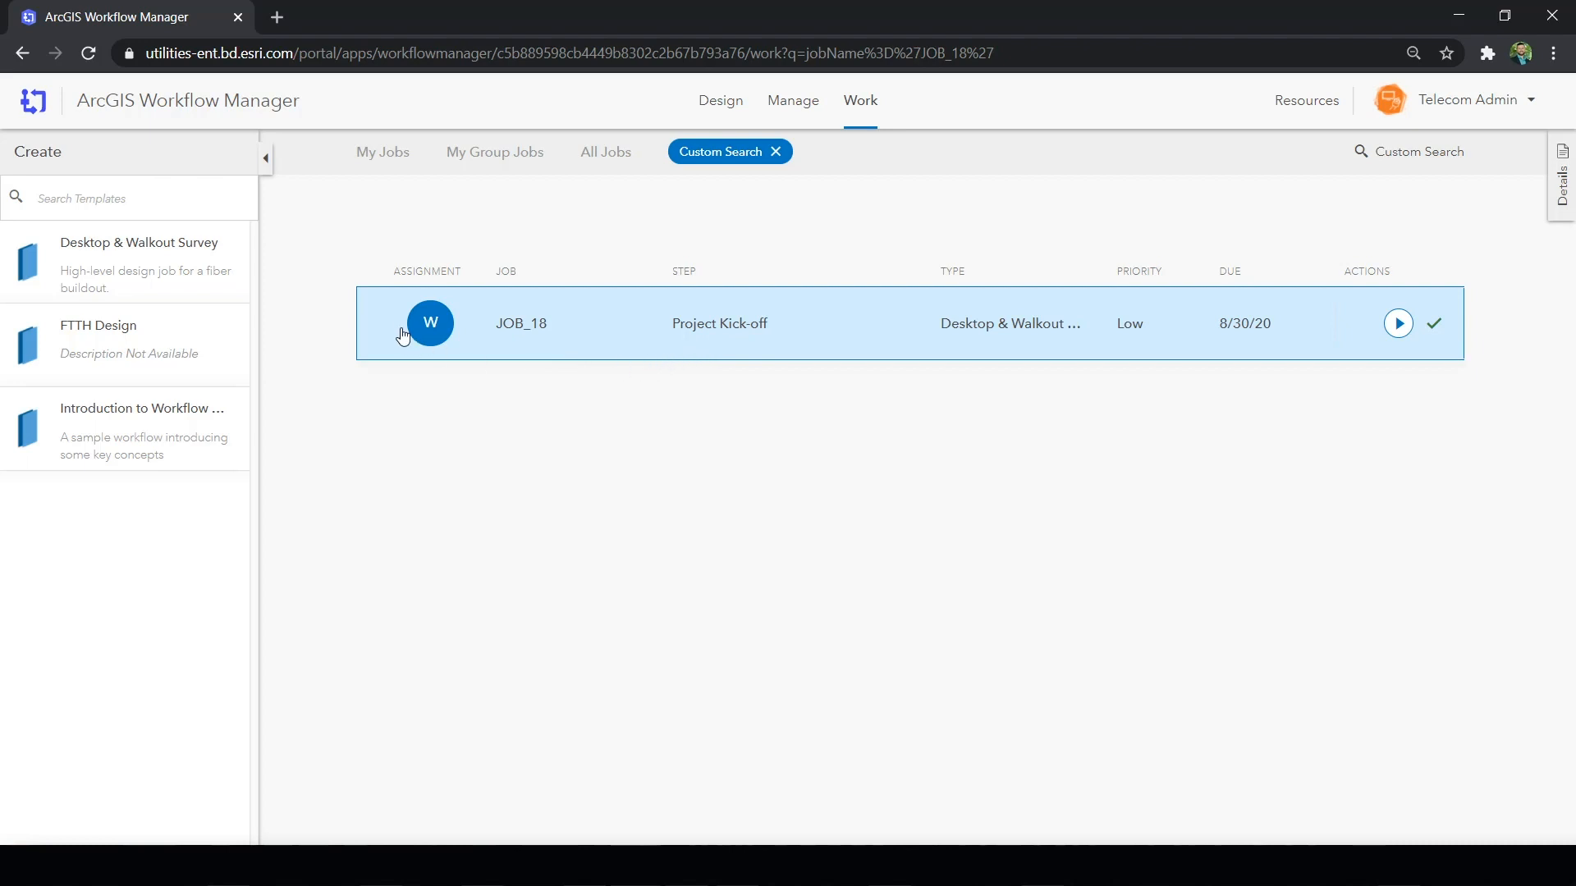
mouse_move(437, 326)
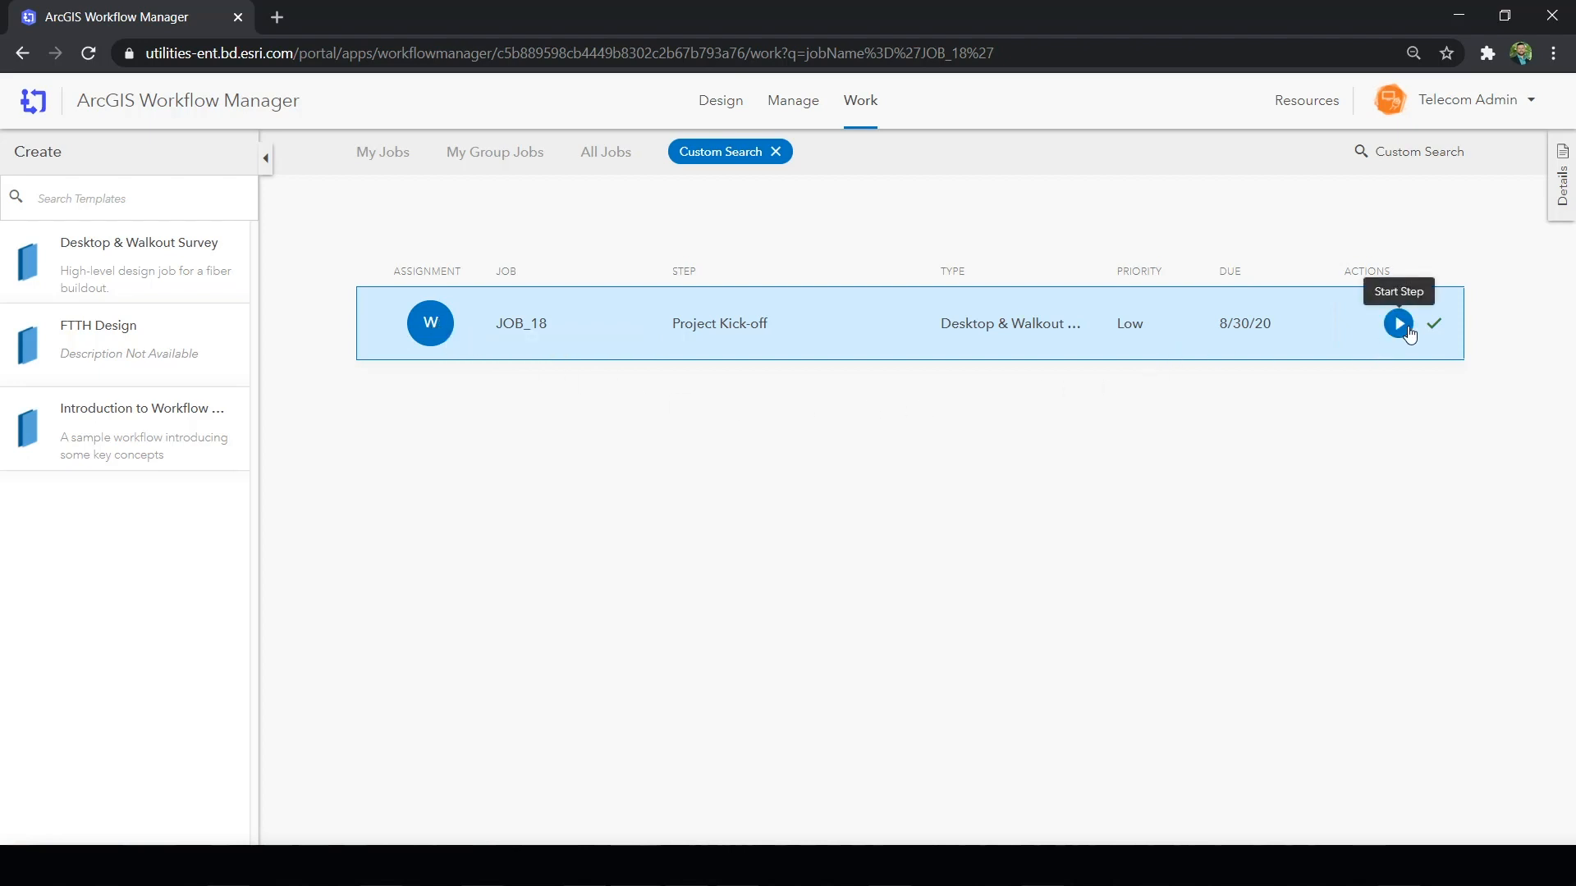
left_click(1408, 332)
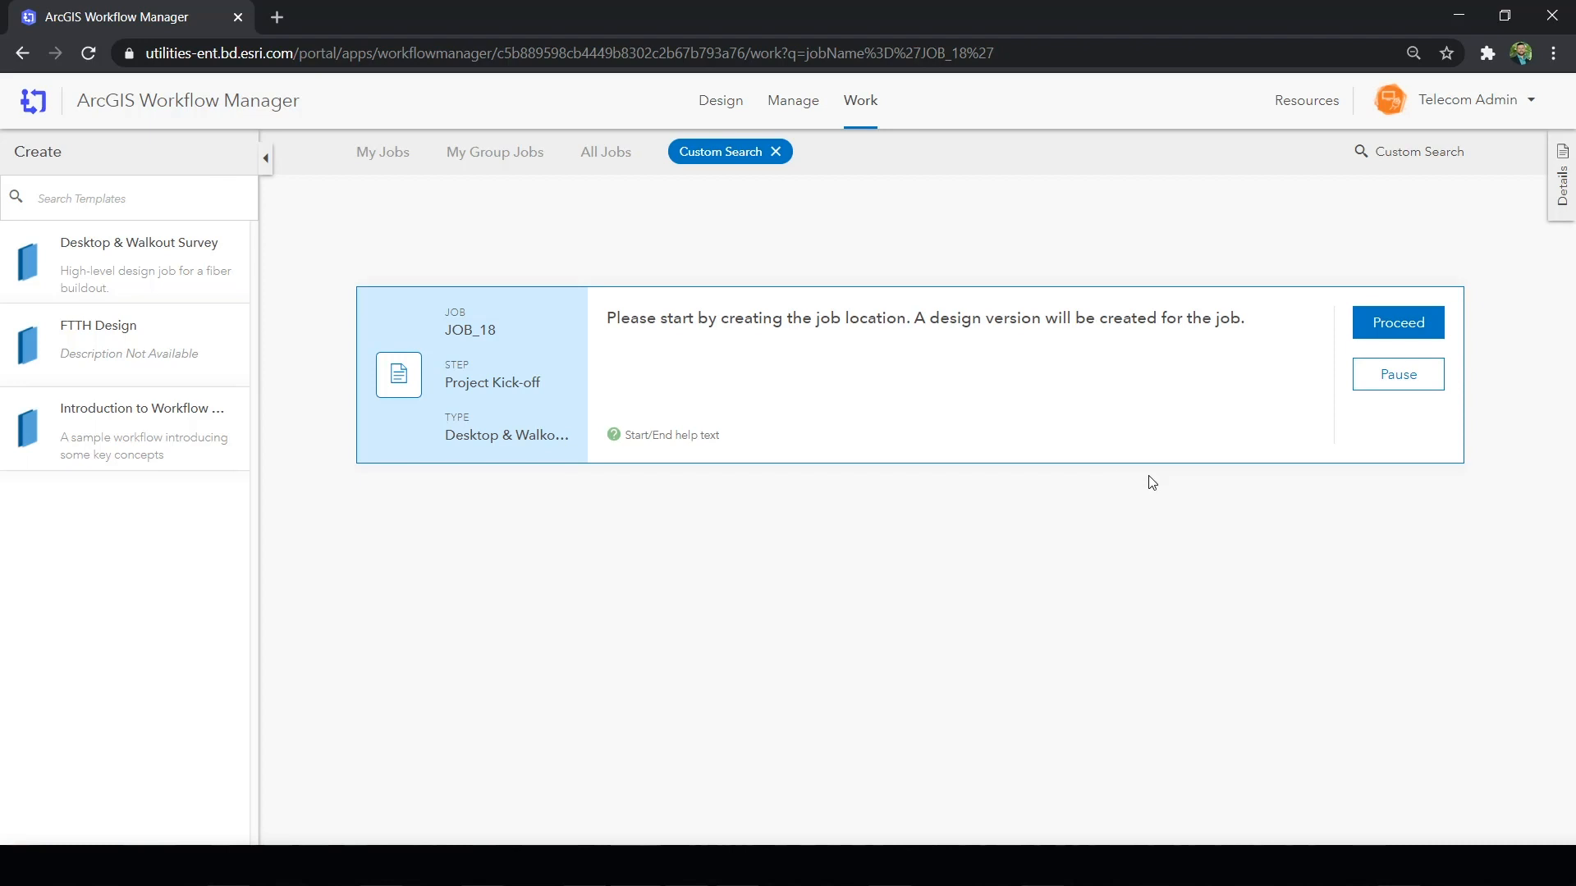
left_click(1369, 333)
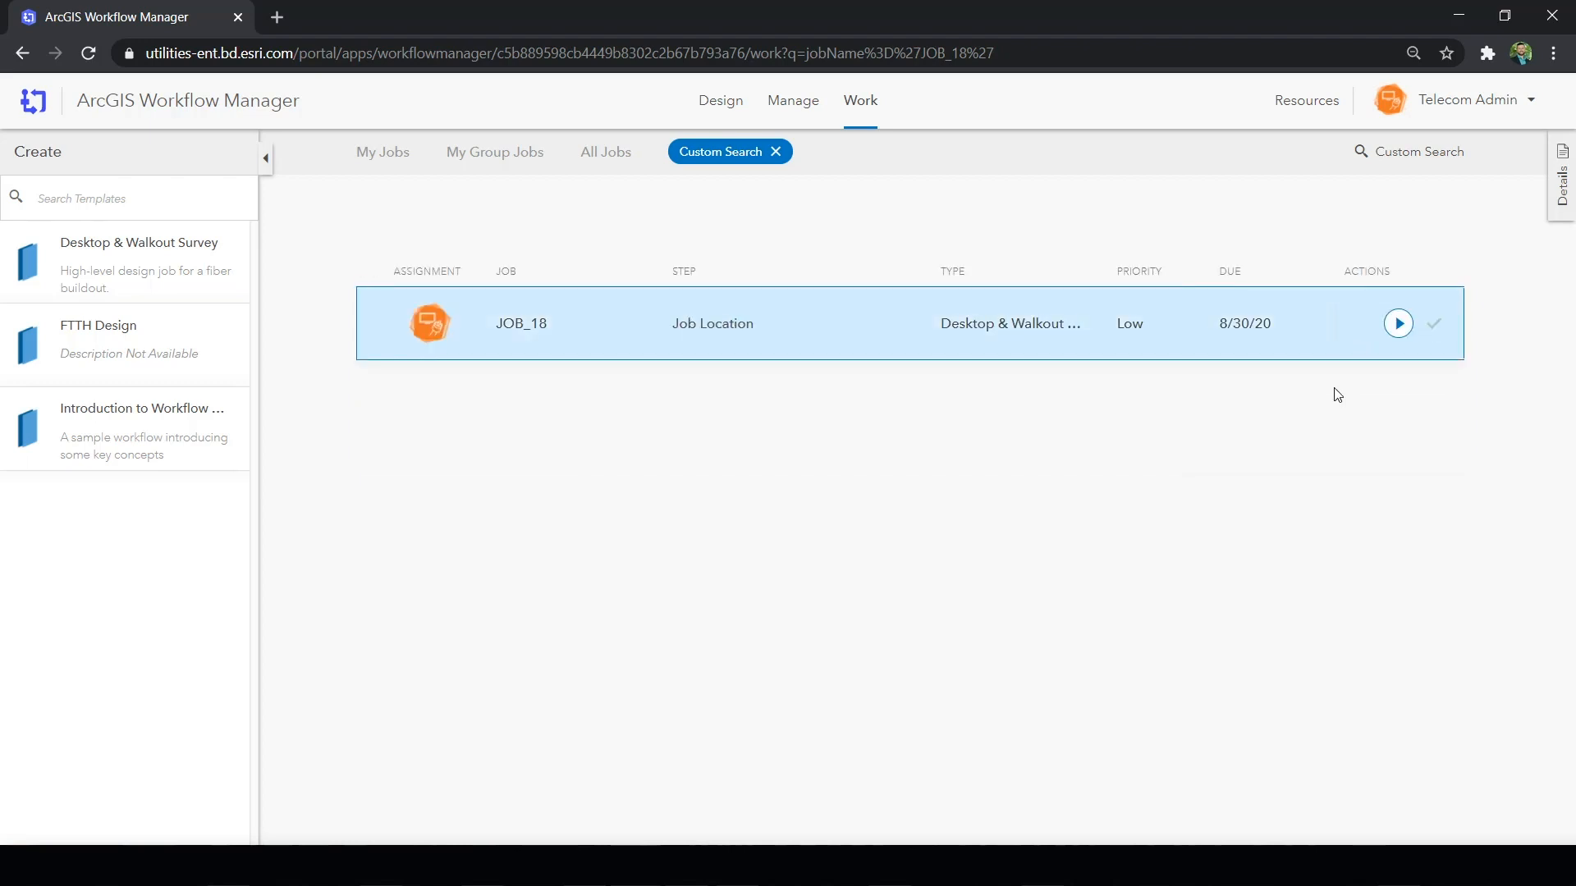
- Complete the Job Location step by drawing a freehand polygon around the neighbourhood between Shaffner Rd, Belleau Woods Dr and County Farm Rd
left_click(1399, 323)
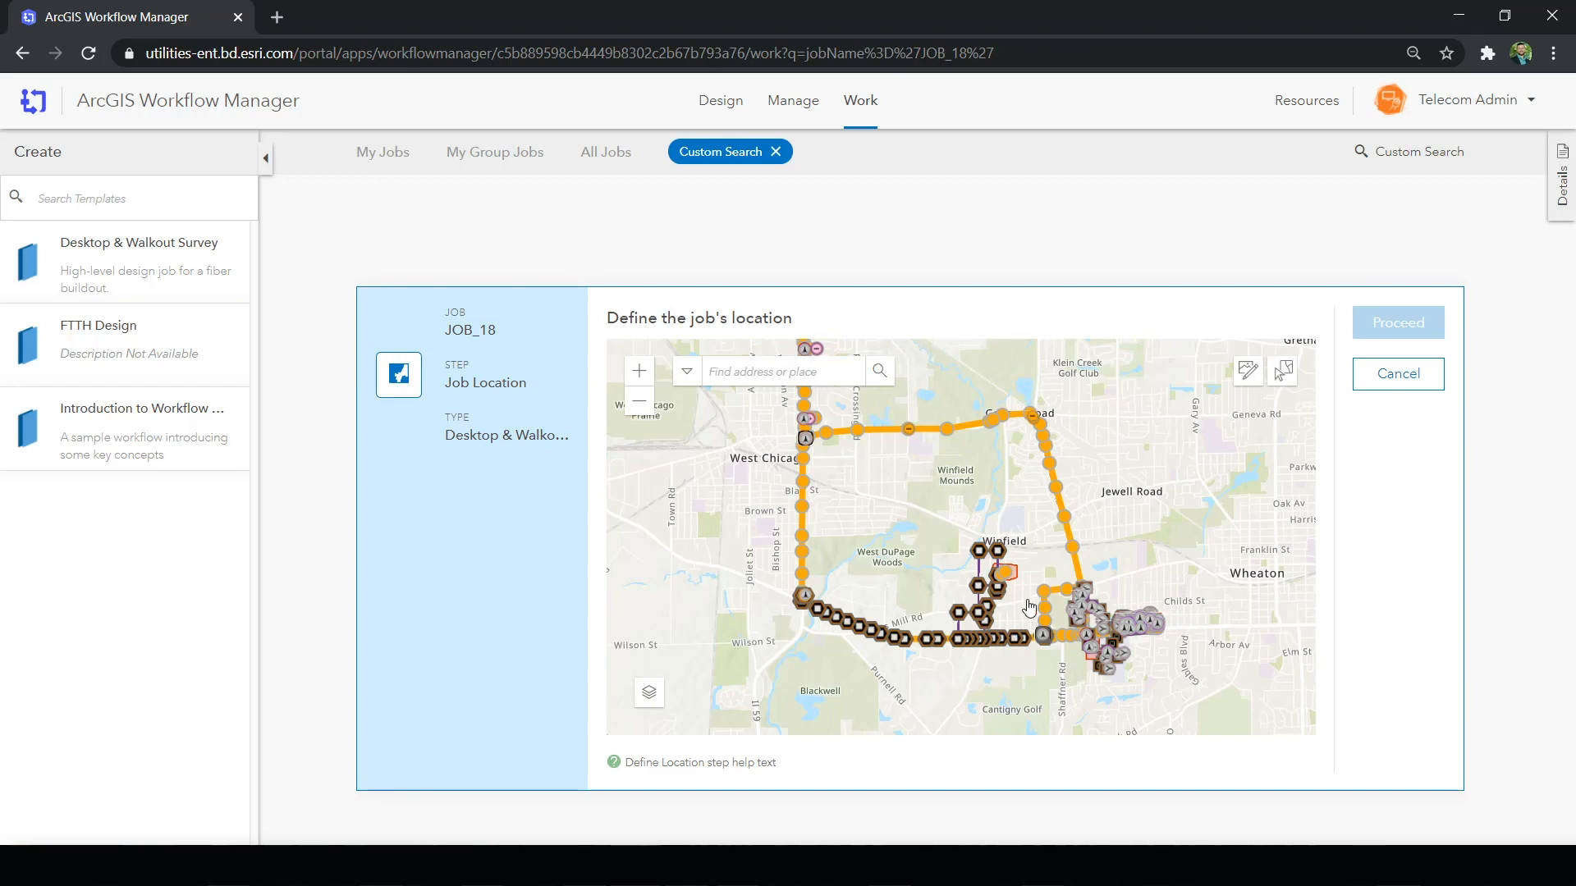
scroll(1005, 575, "up", 3)
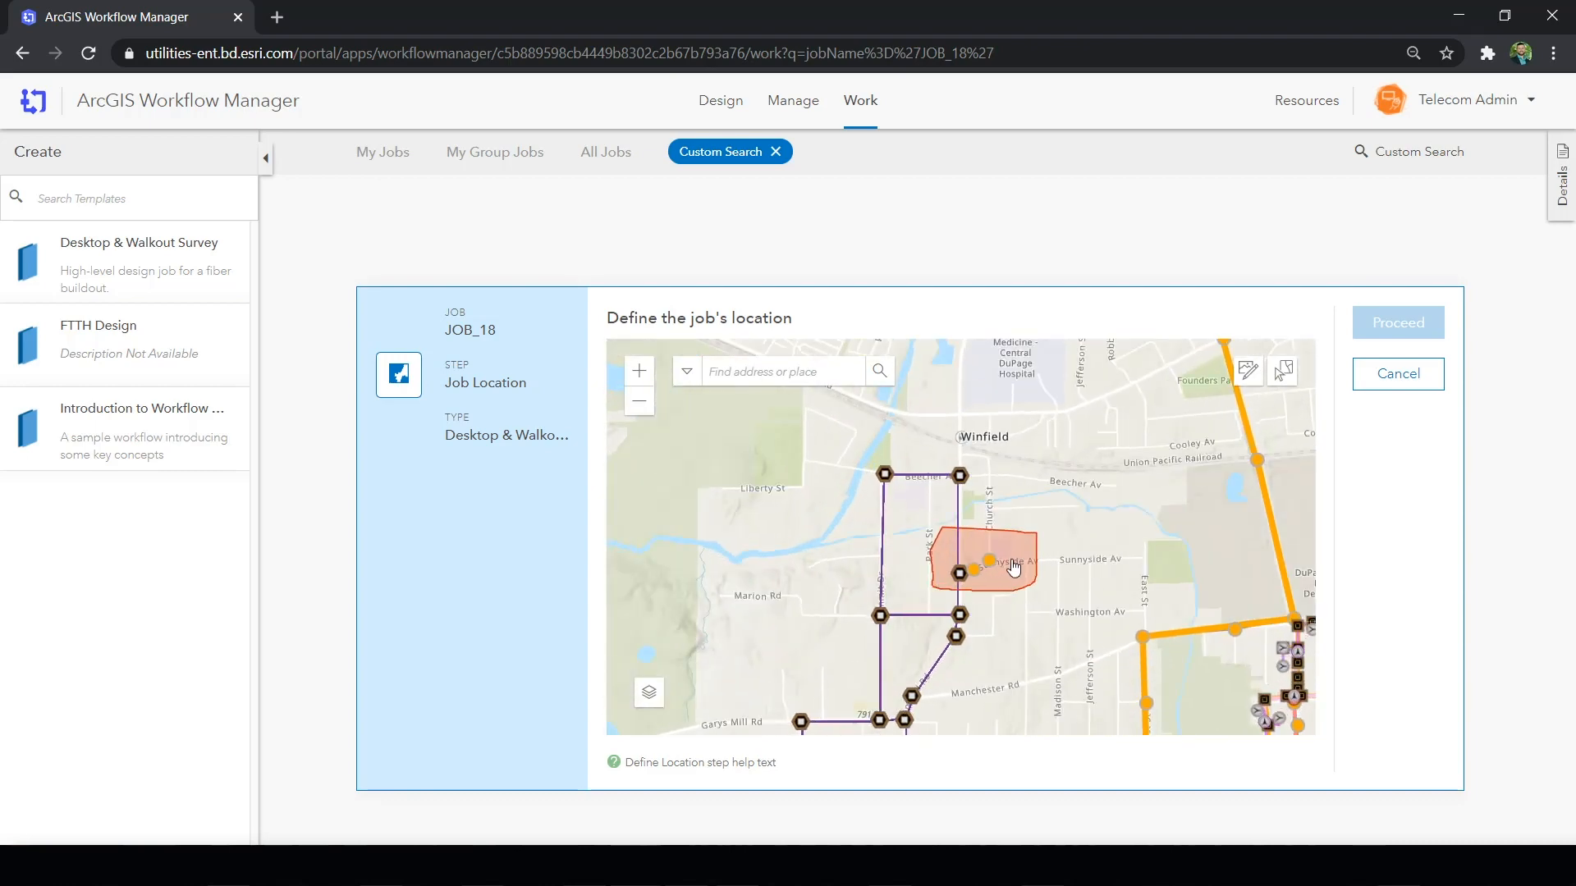
left_click(1012, 567)
left_click_drag(1089, 593, 1083, 654)
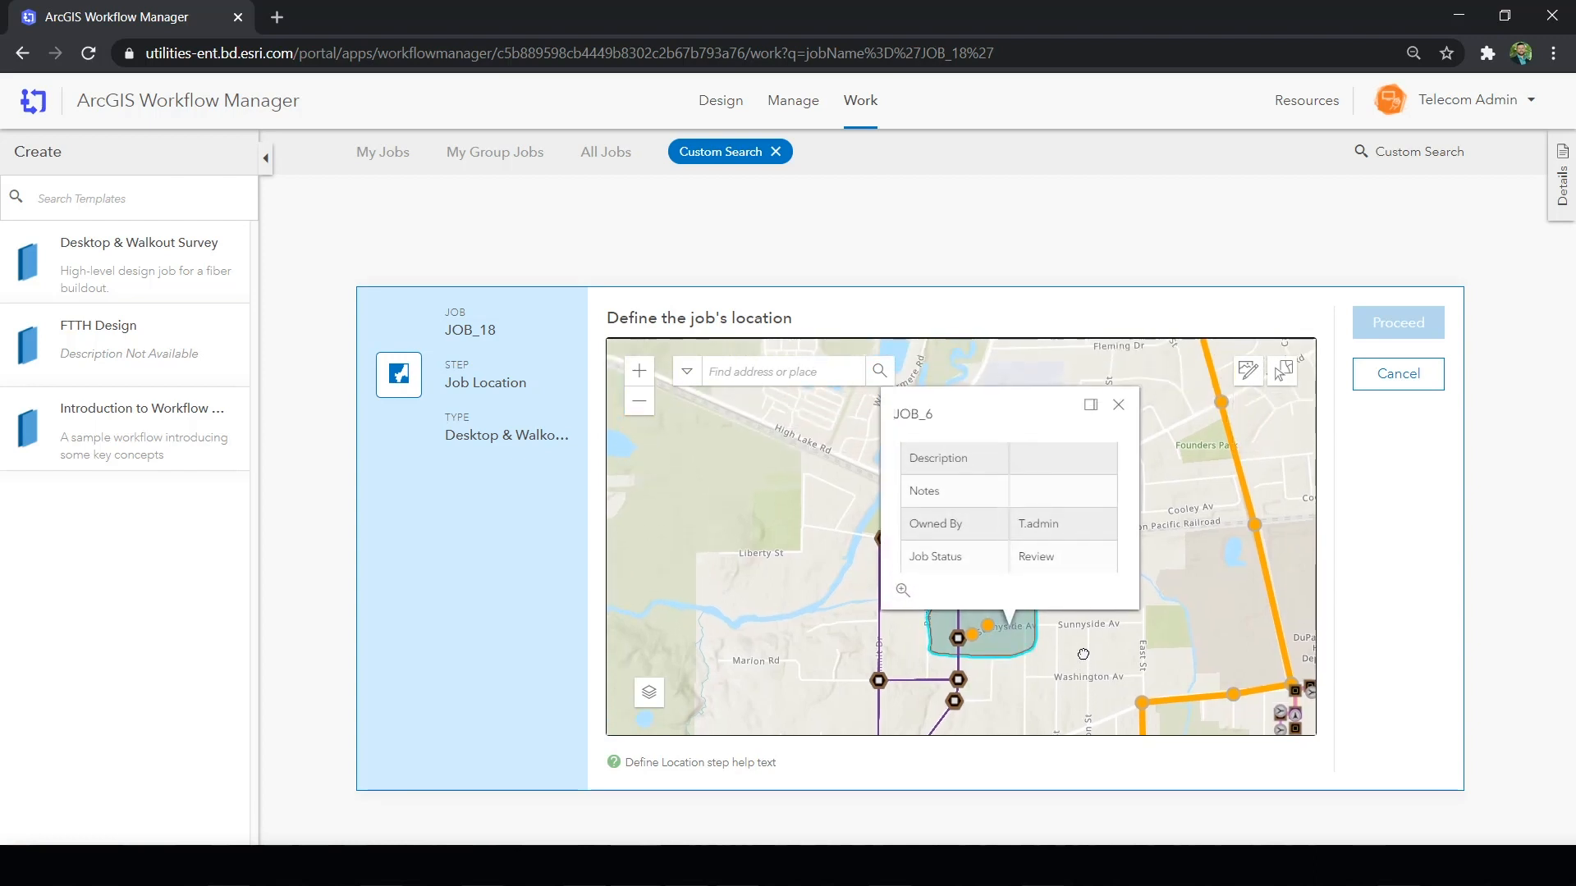
left_click(1118, 404)
left_click_drag(1087, 600, 1071, 474)
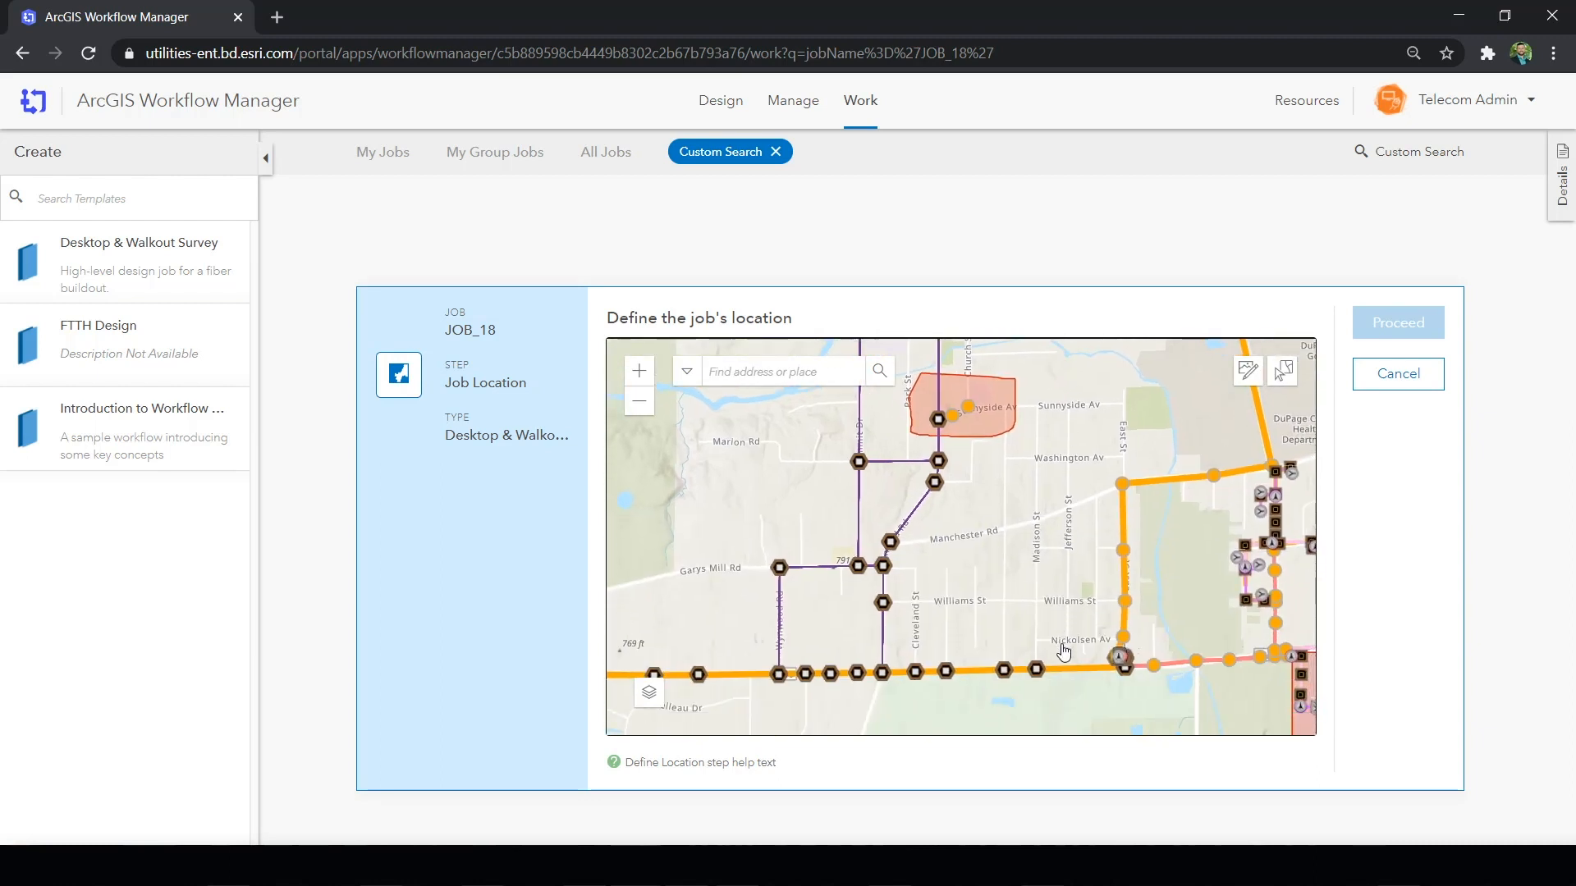
left_click_drag(1063, 653, 903, 371)
left_click_drag(1086, 657, 974, 475)
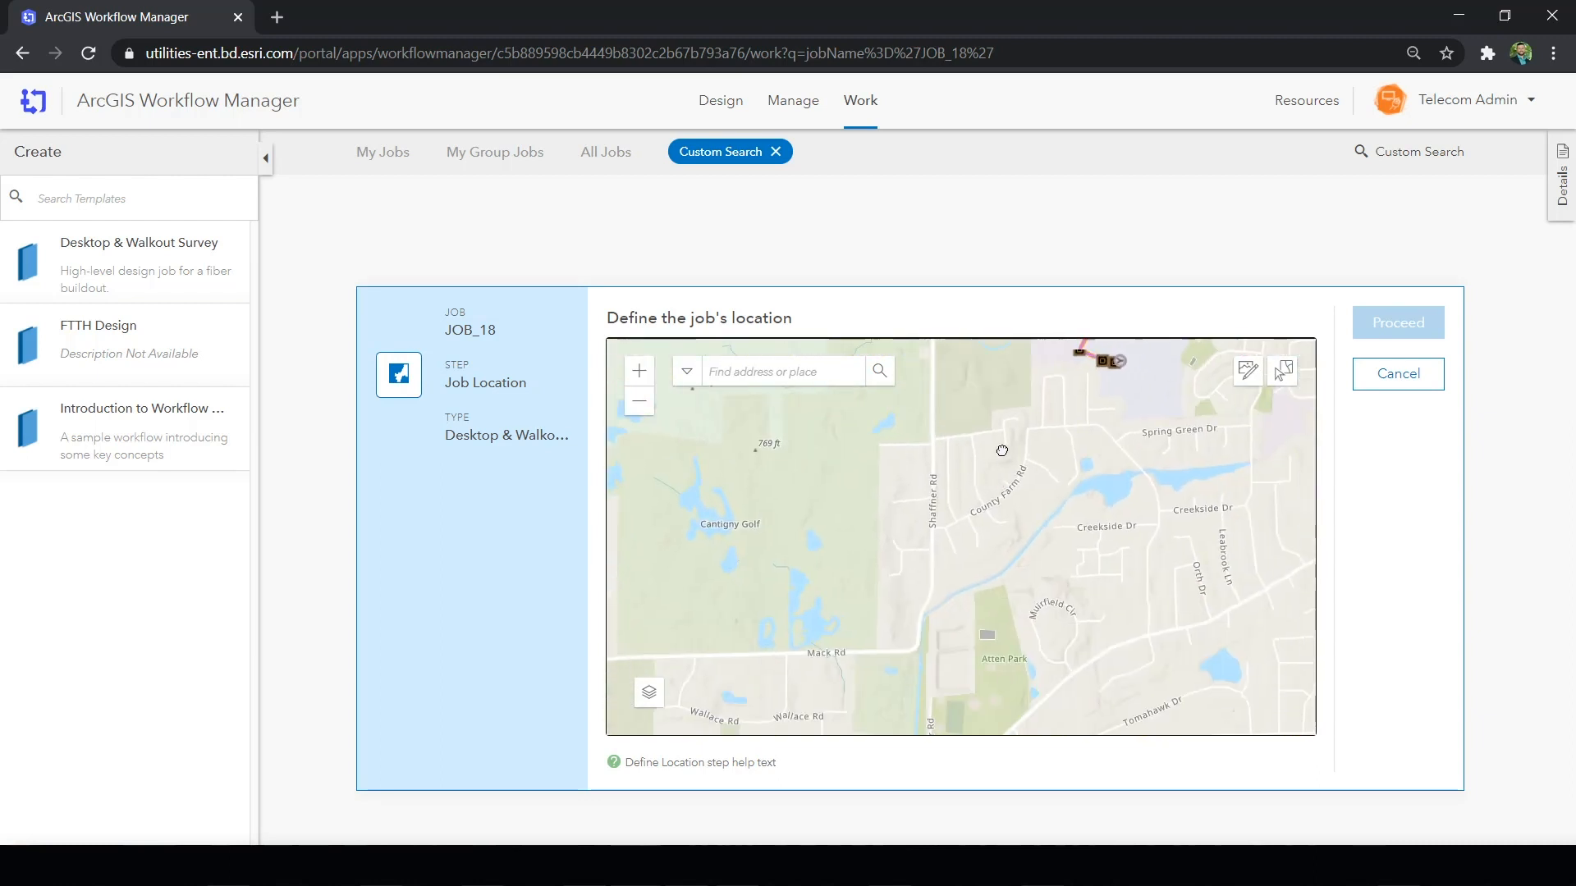
scroll(994, 436, "up", 1)
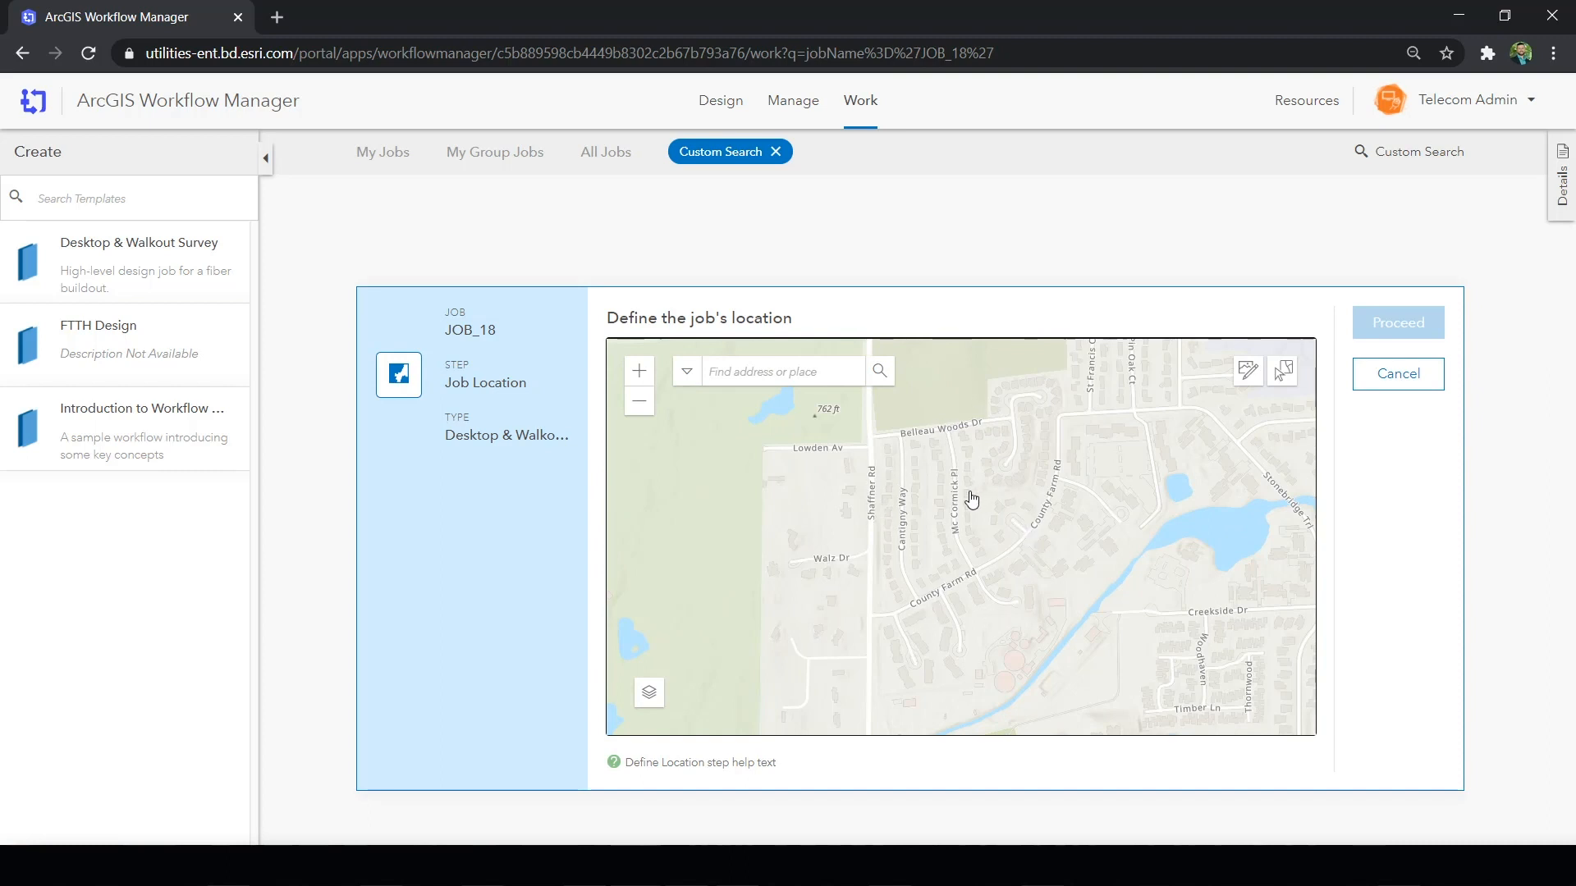
left_click(1246, 379)
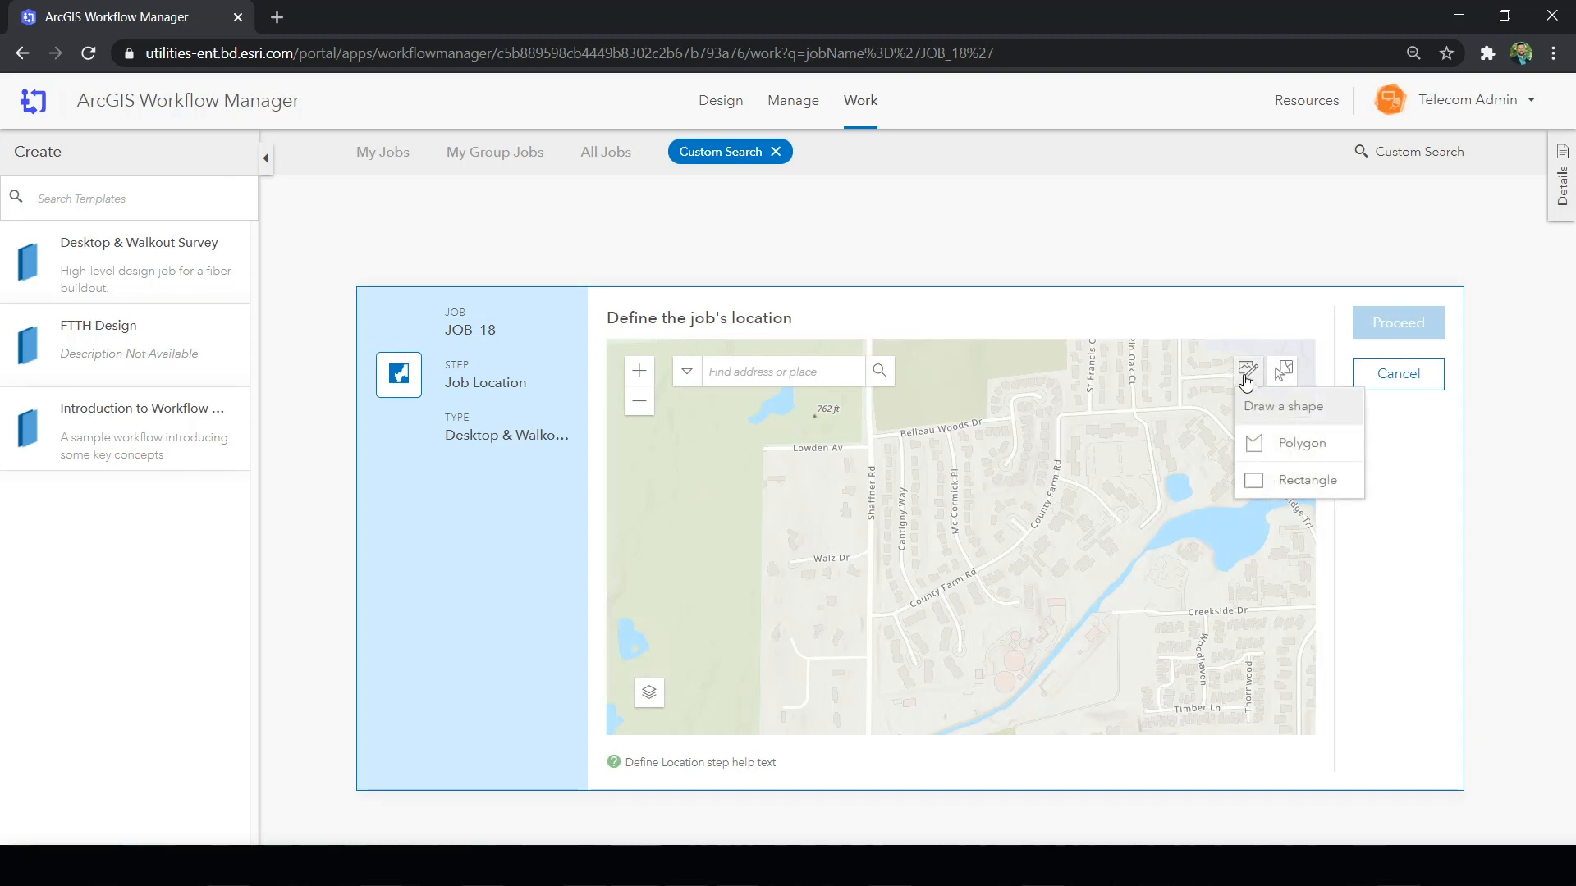
left_click(1277, 447)
mouse_move(942, 411)
left_mouse_down()
mouse_move(845, 431)
mouse_move(842, 554)
mouse_move(868, 635)
mouse_move(1111, 553)
mouse_move(1077, 398)
mouse_move(1020, 362)
mouse_move(969, 409)
left_mouse_up()
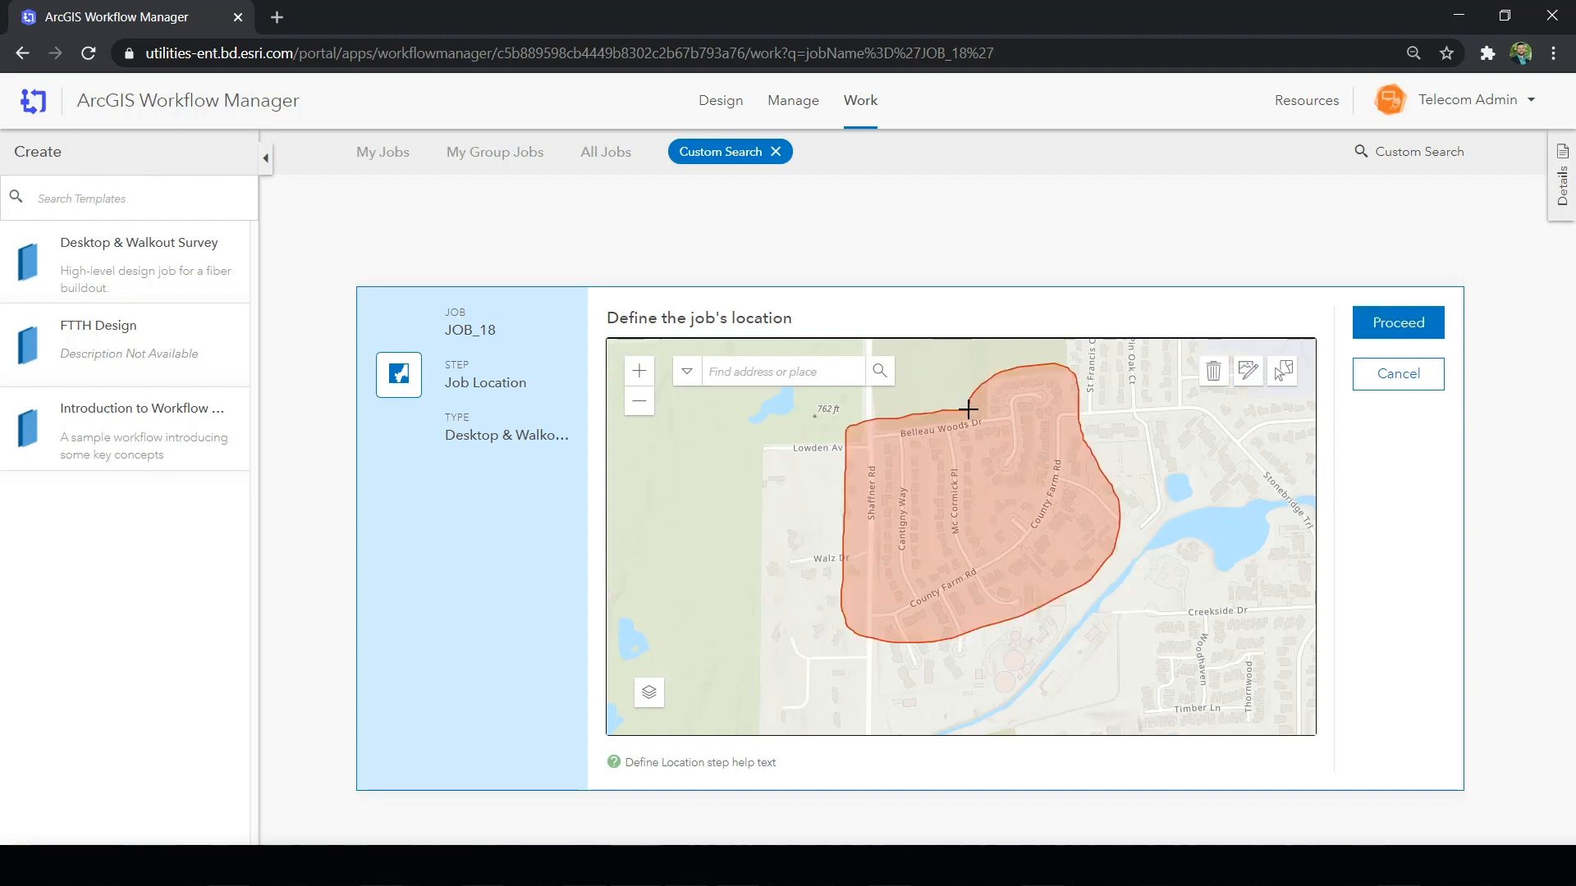
left_click(1415, 340)
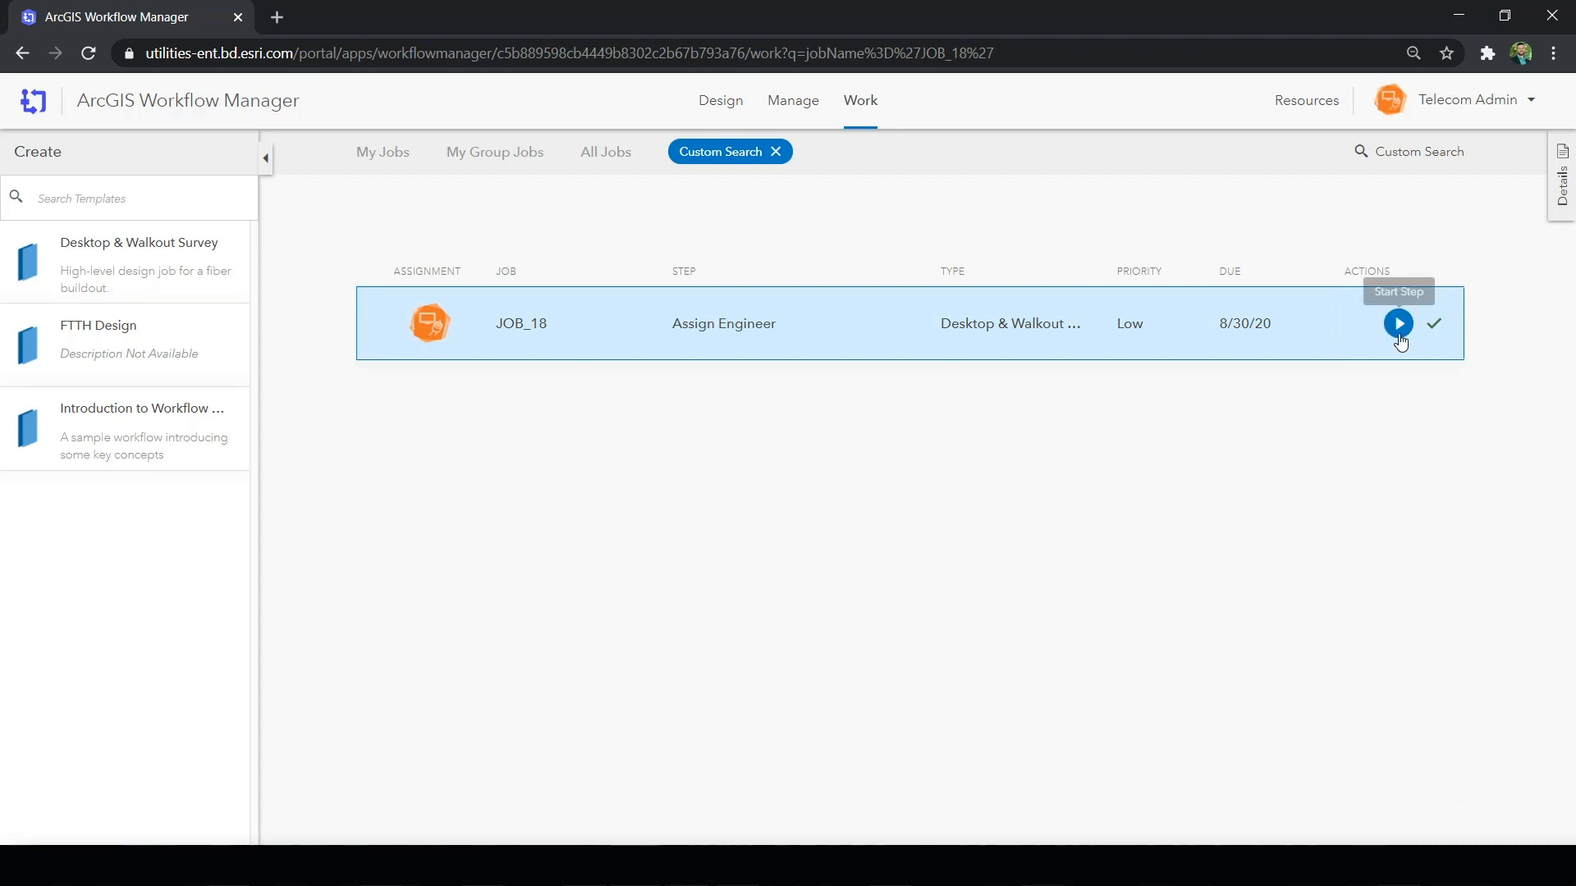
- Complete the Assign Engineer step by choosing the engineer's name and entering the engineer's e-mail
left_click(1398, 326)
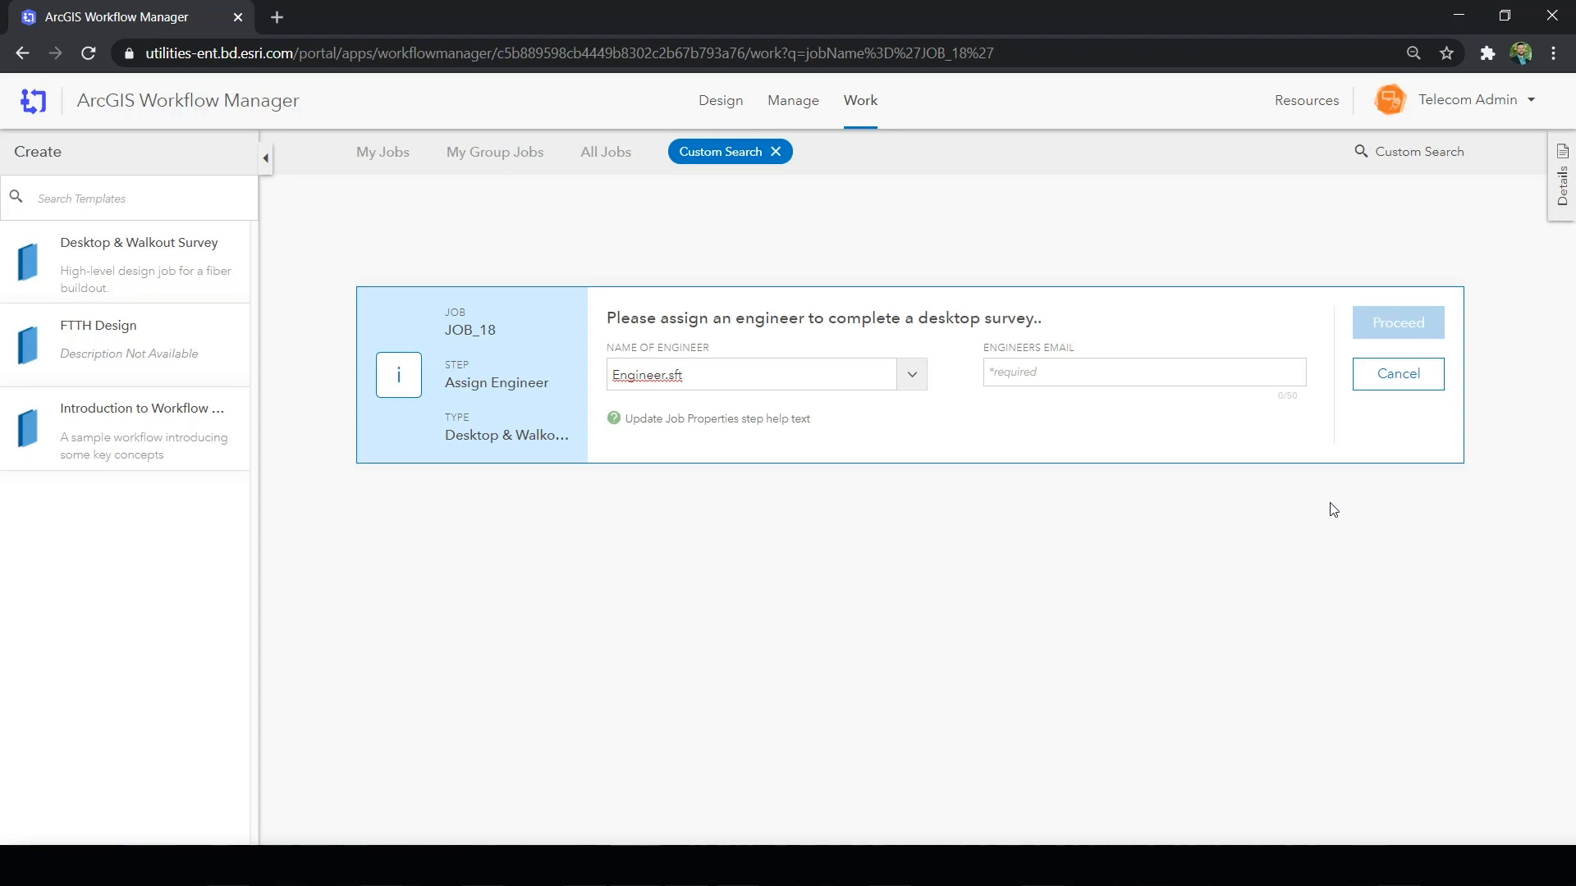
left_click(911, 379)
left_click(866, 417)
left_click(1016, 370)
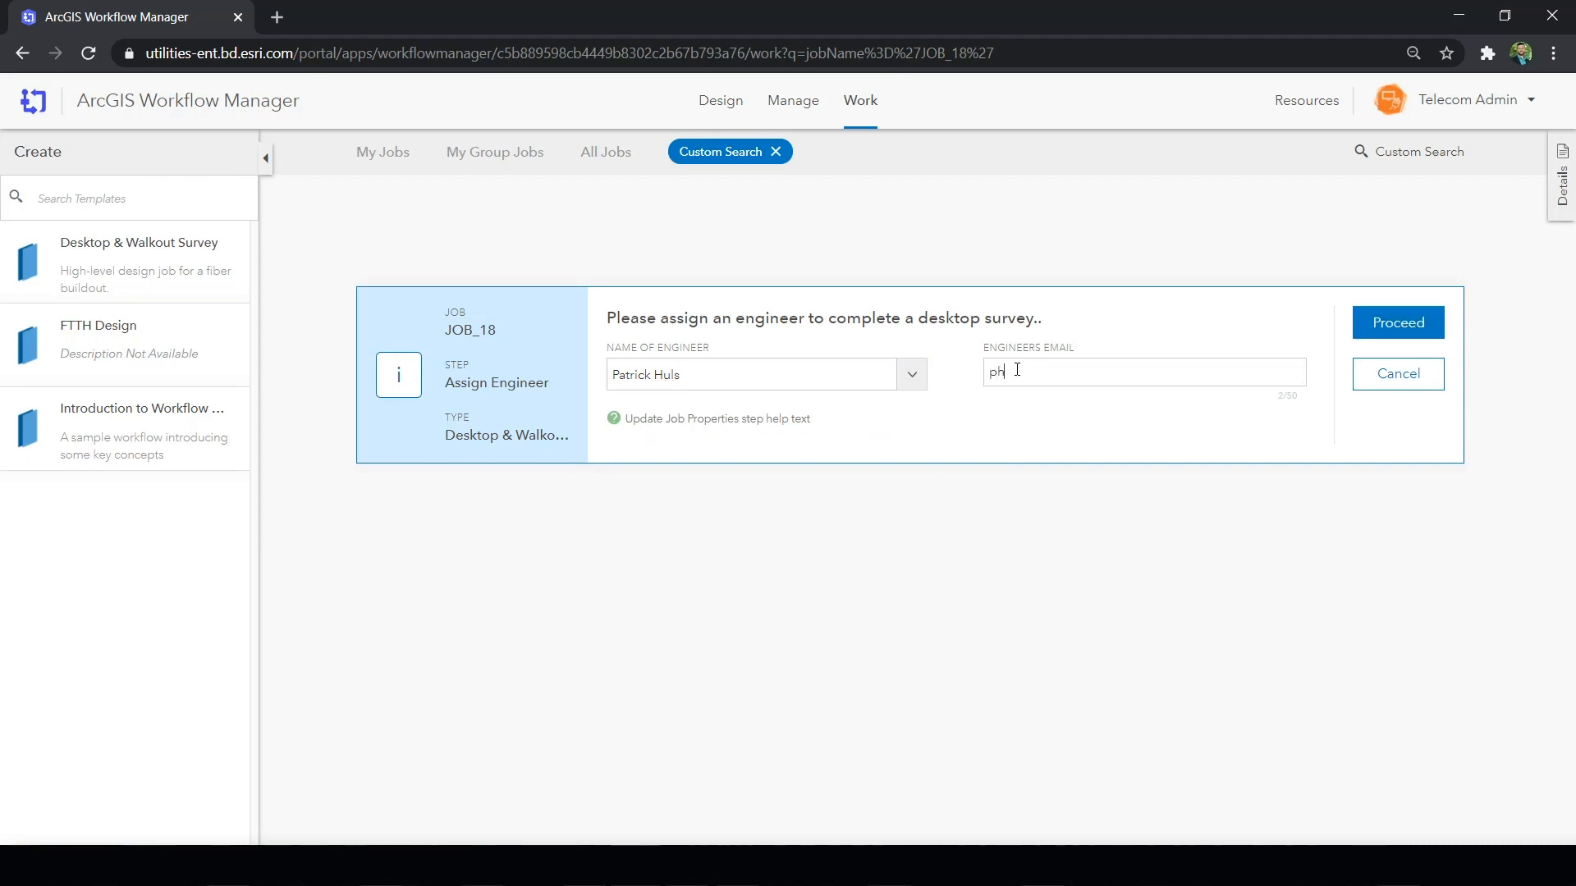
left_click(1357, 336)
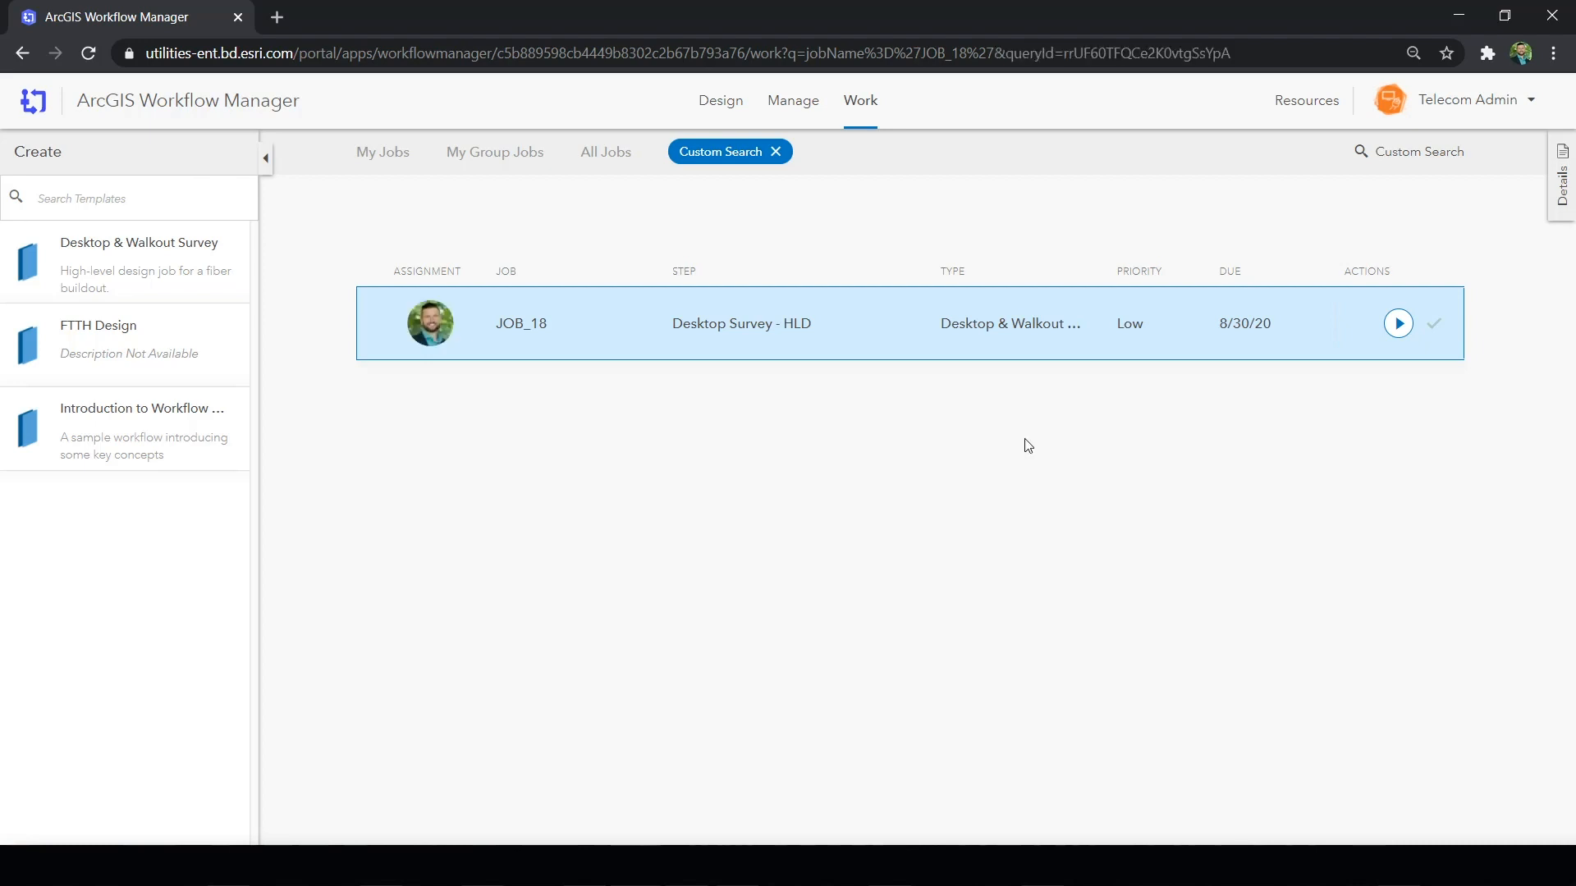
- Check the new job's details, enlarged workflow diagram, location map and attachments
left_click(1560, 182)
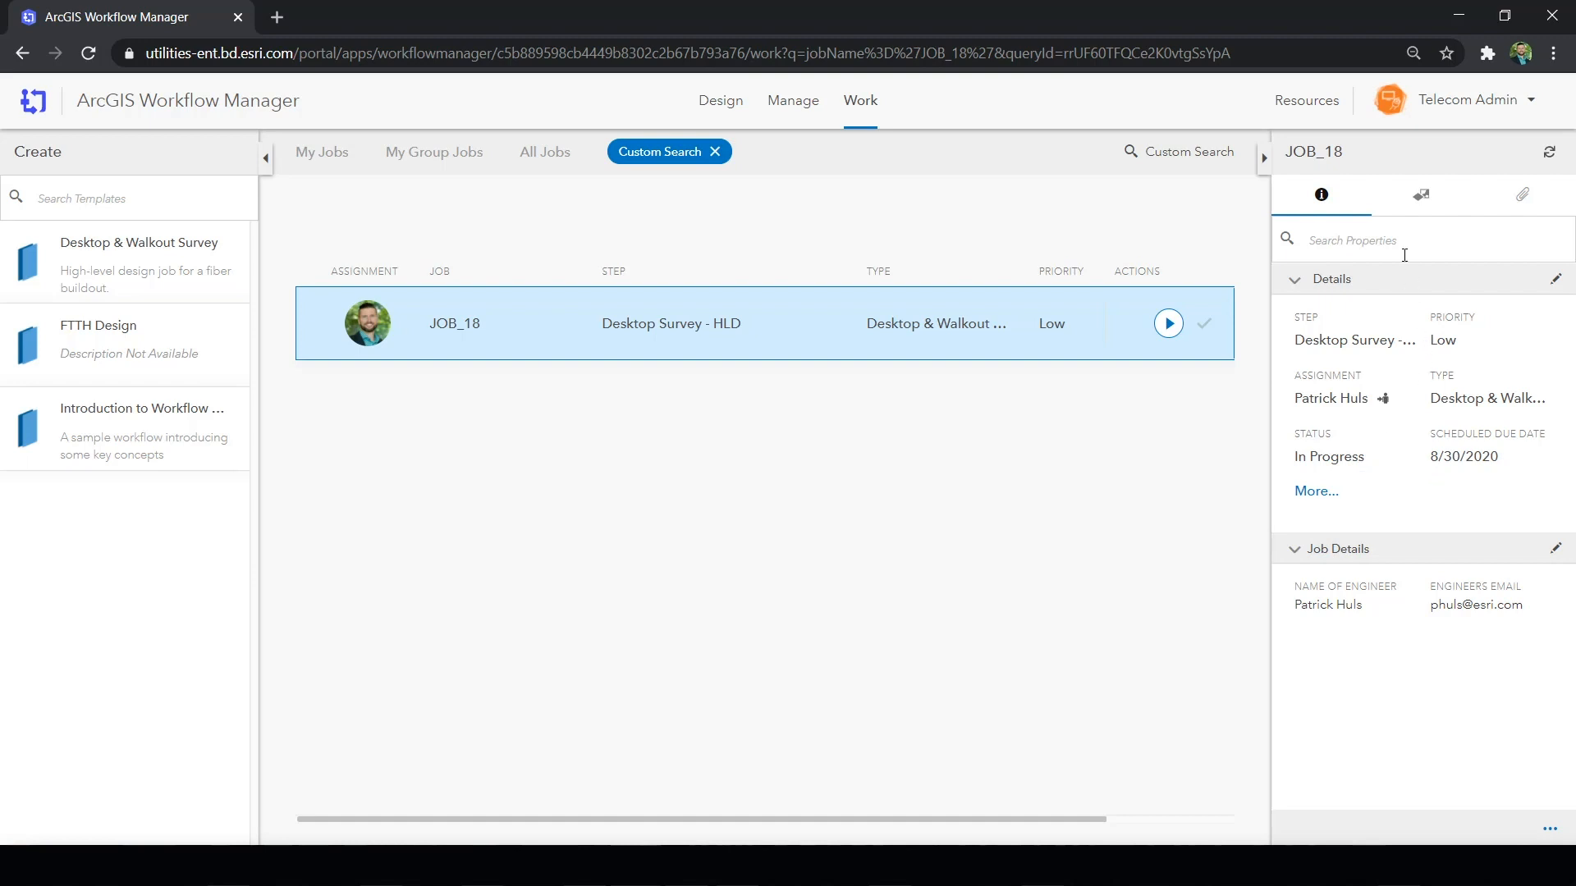
left_click(1419, 207)
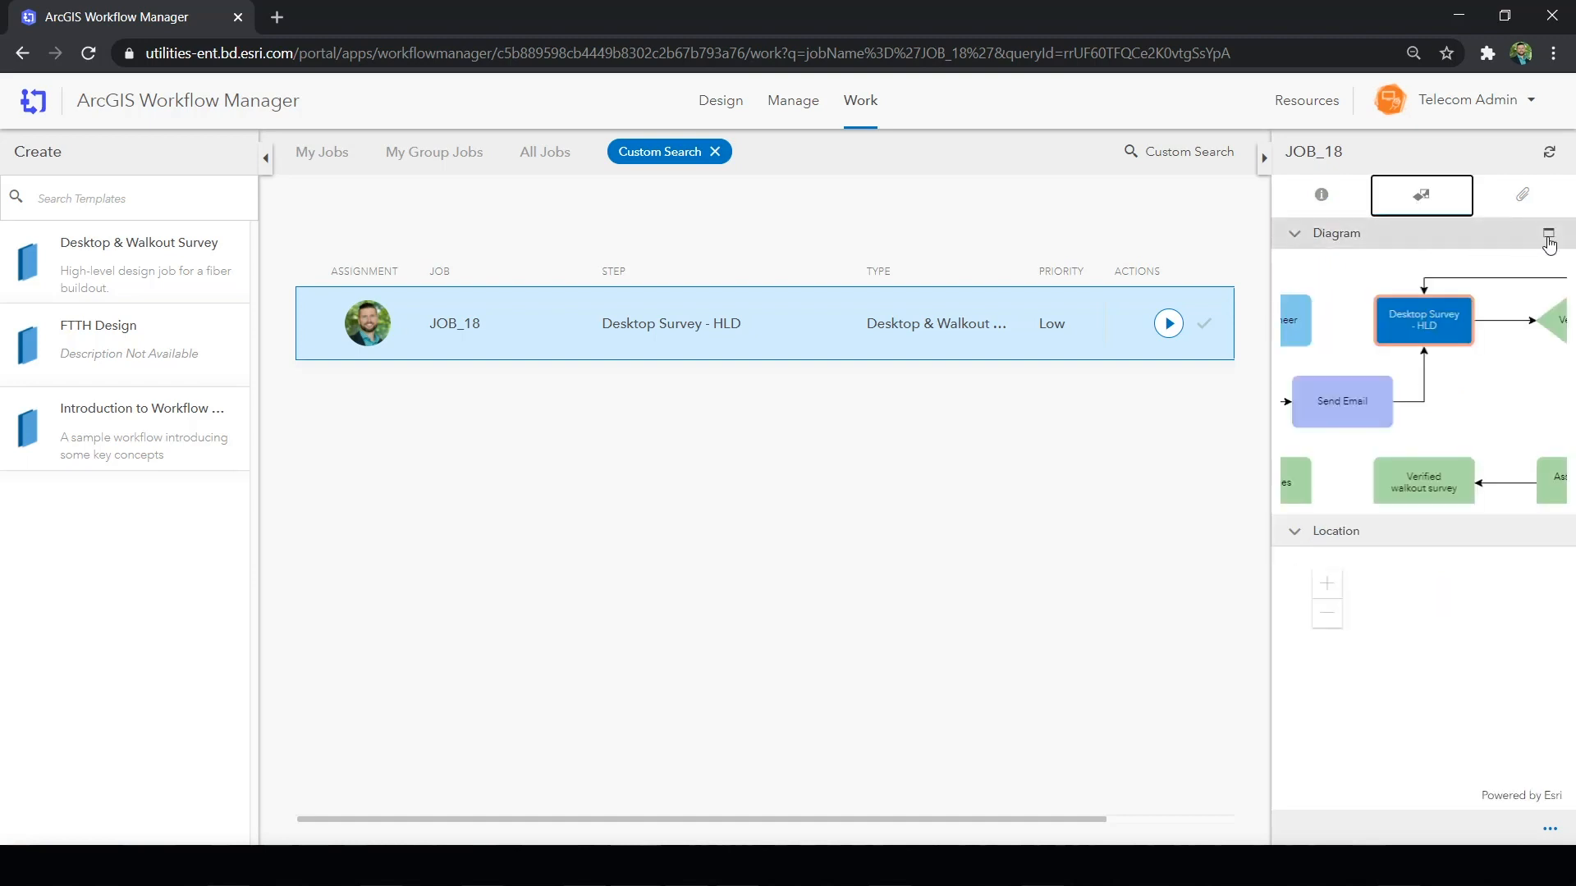
left_click(1540, 238)
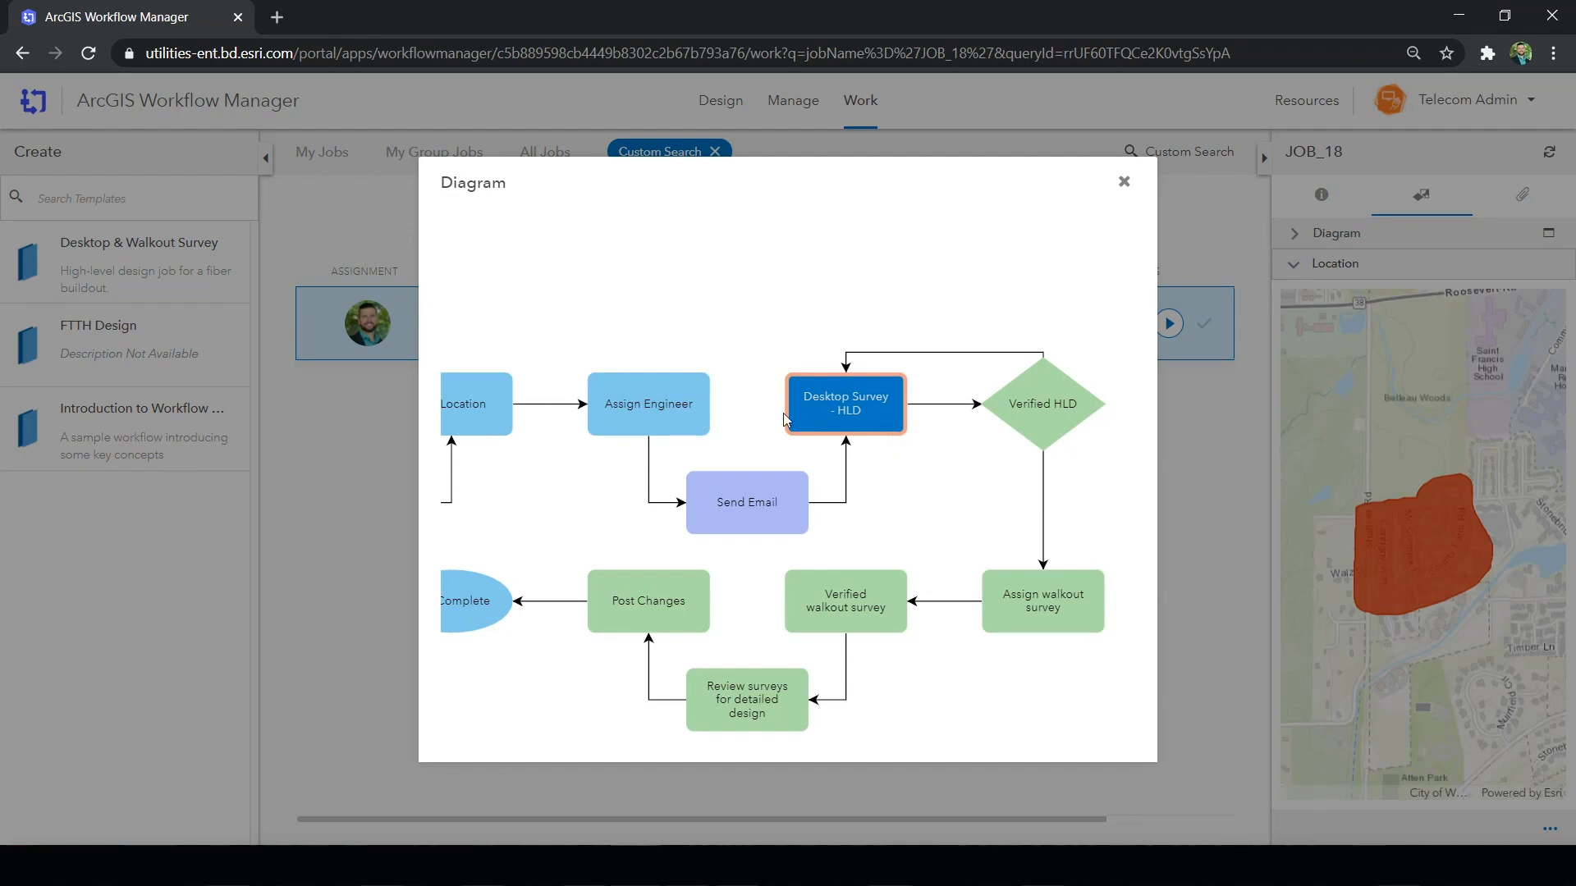
left_click(1124, 182)
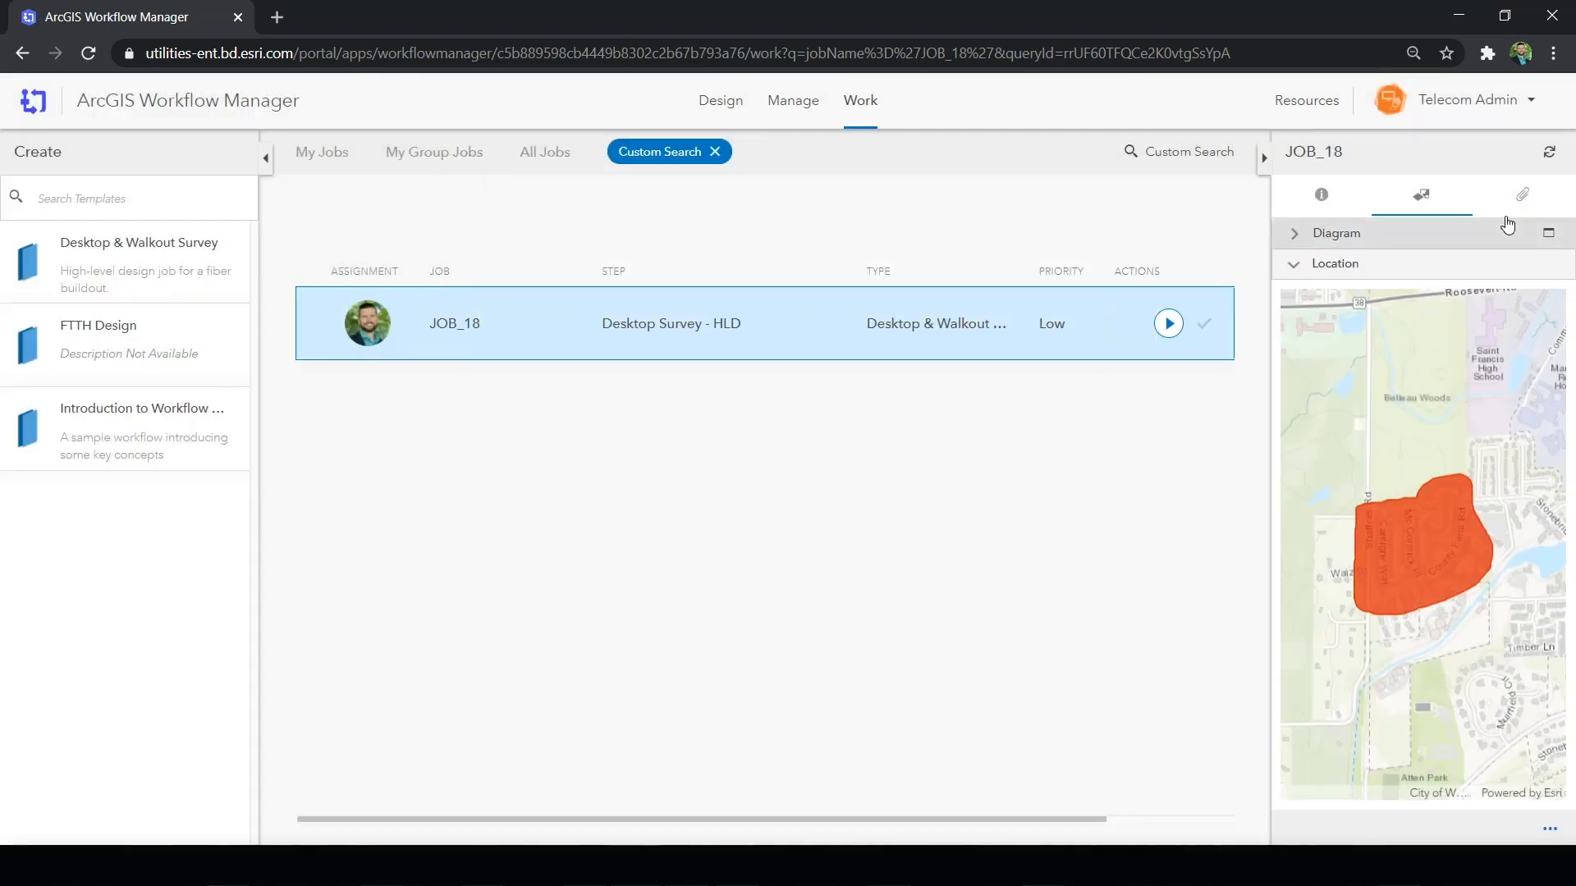
left_click(1521, 196)
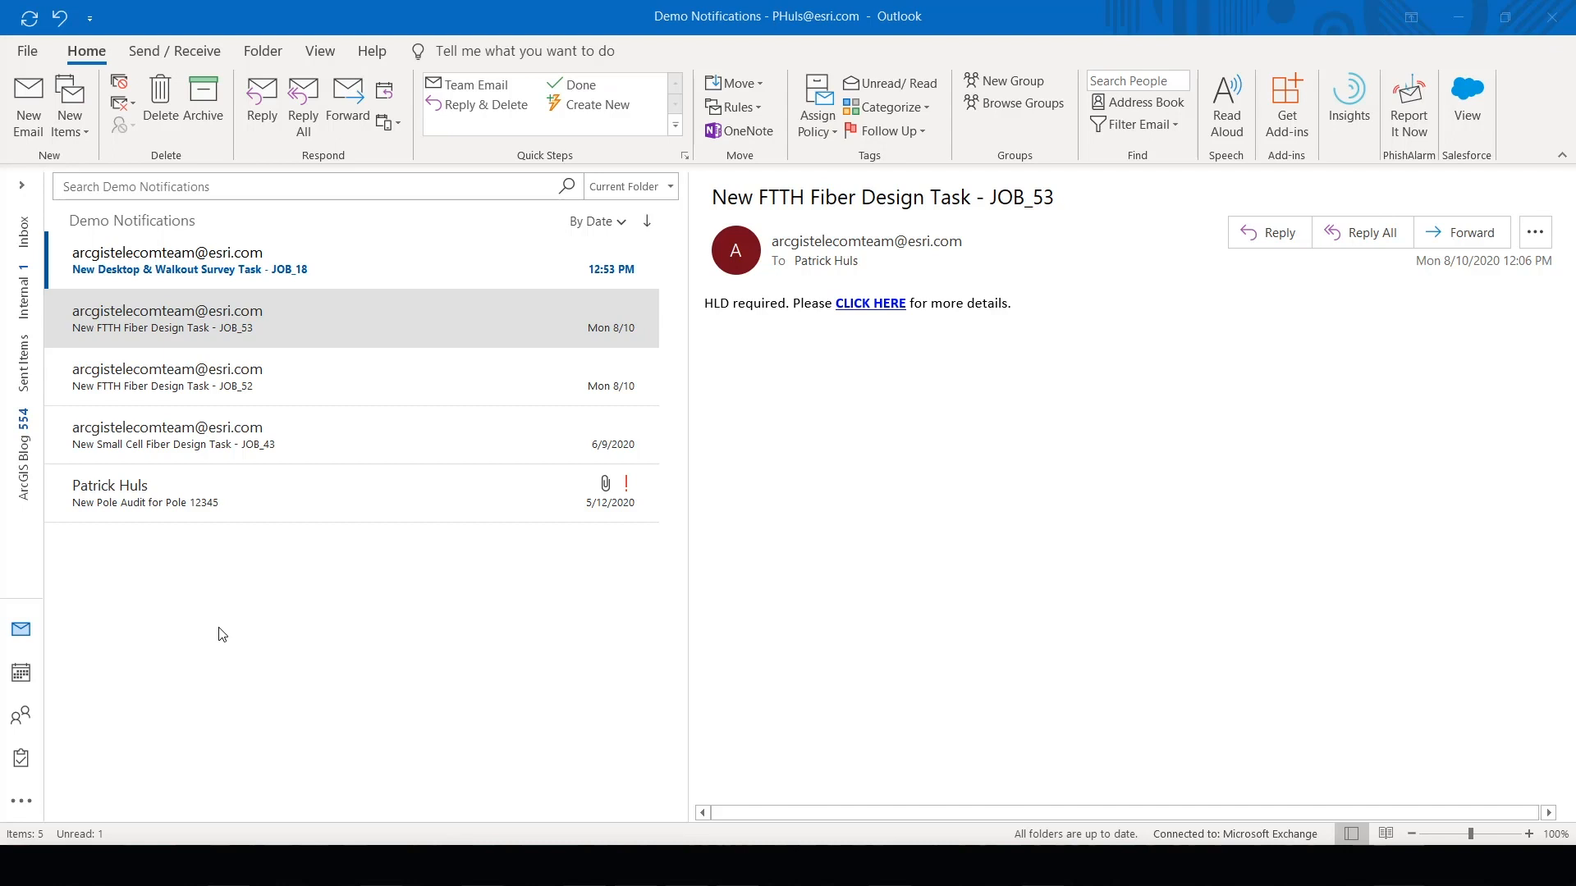
- In Outlook, follow the link in the JOB_18 survey task e-mail and open the Desktop Survey project package in ArcGIS Pro
left_click(244, 273)
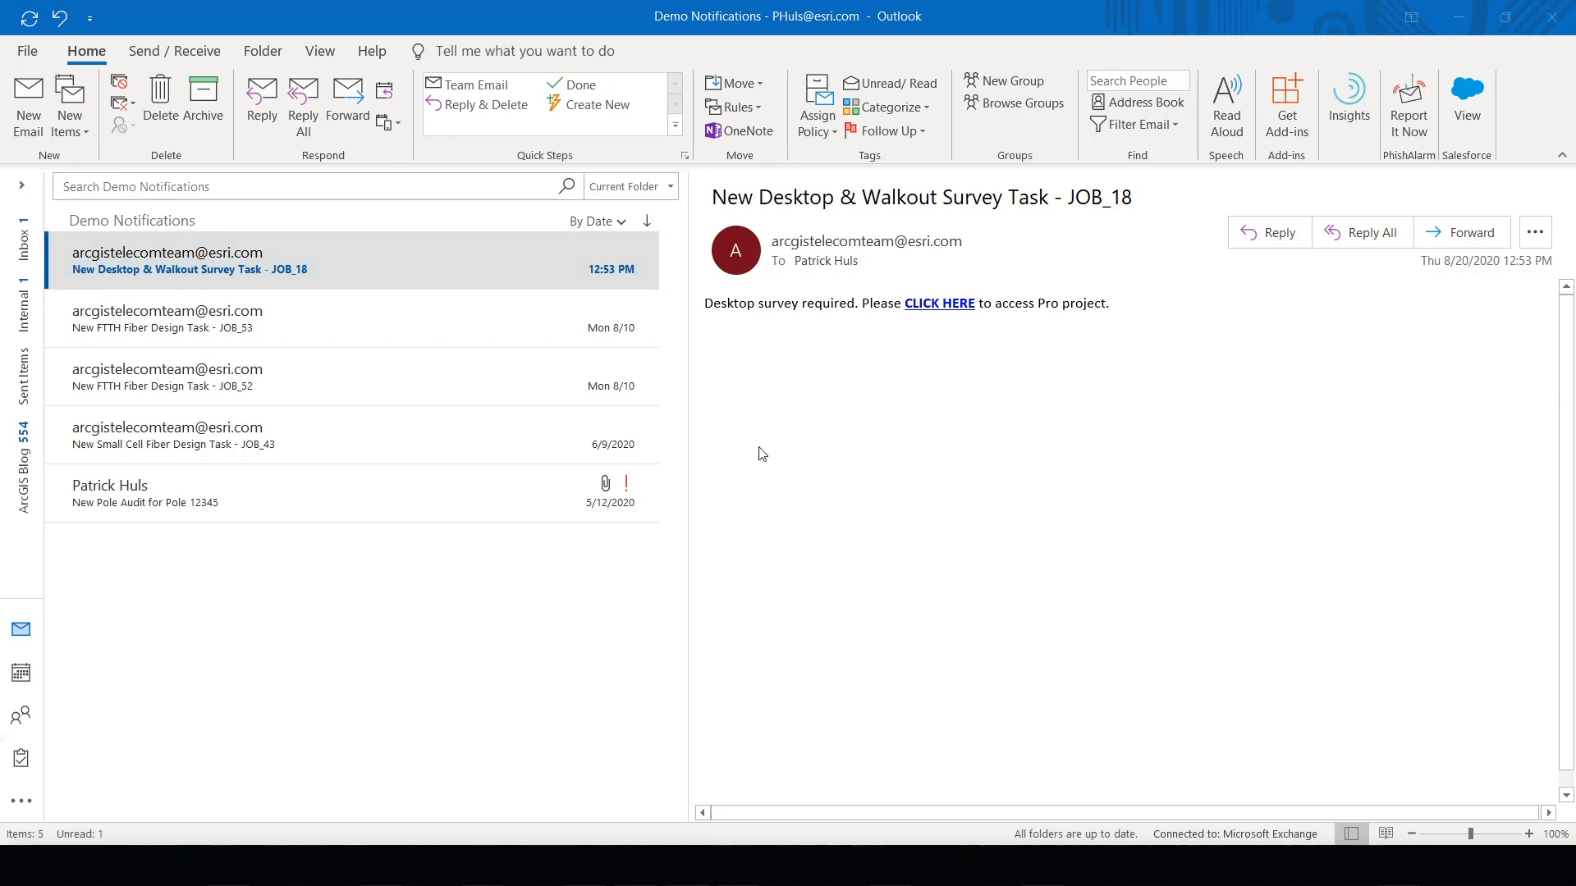
left_click(911, 306)
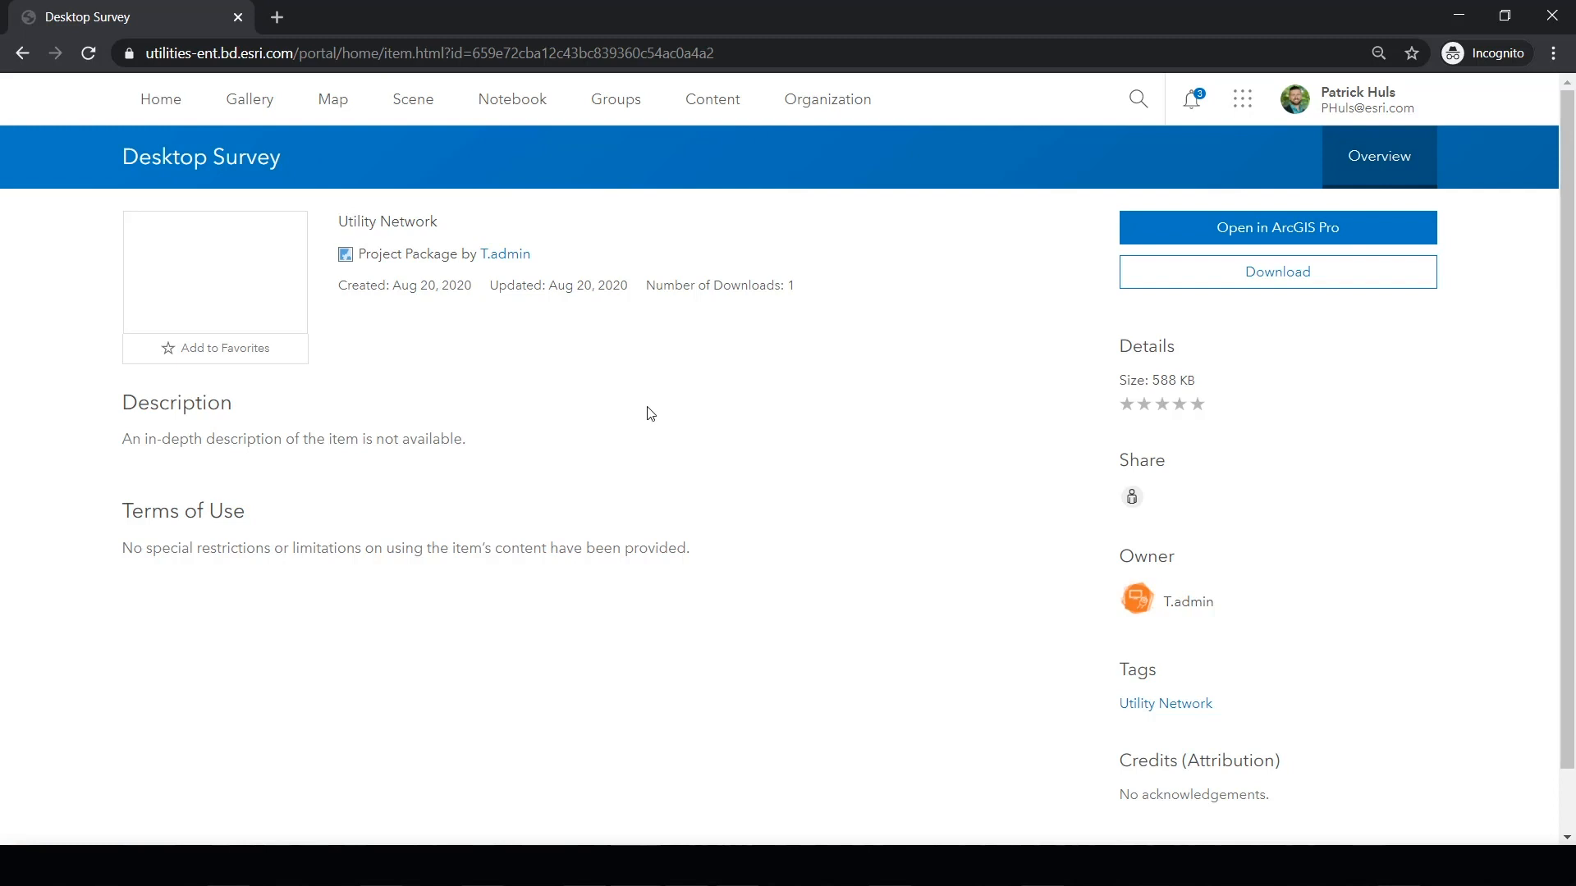
left_click(1180, 240)
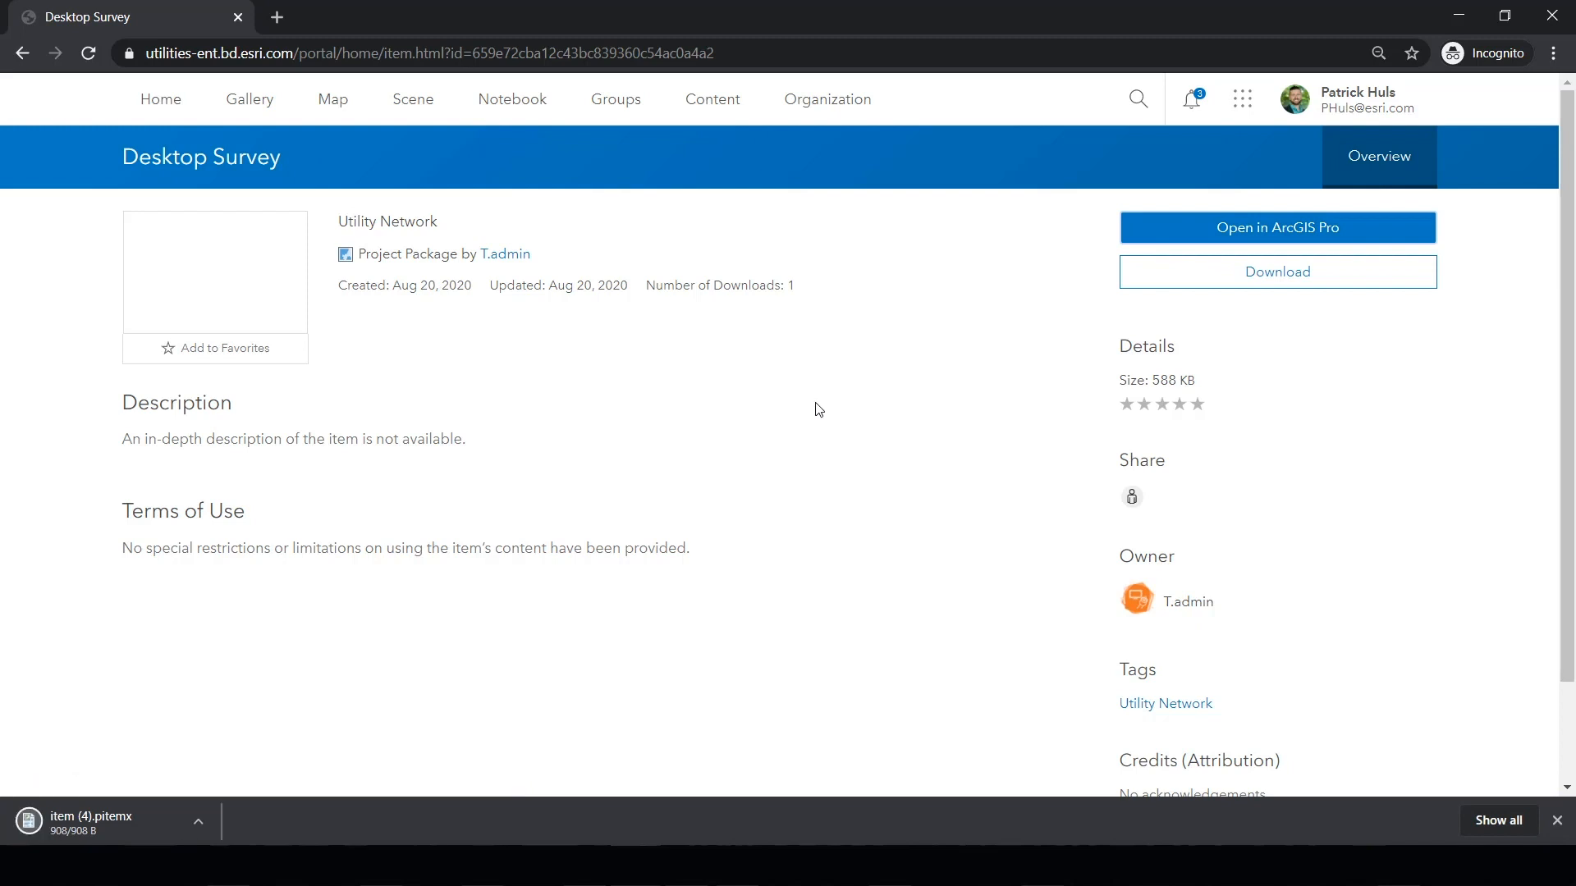
- Open the downloaded Desktop Survey project item in ArcGIS Pro and start JOB_18's Desktop Survey - HLD step
left_click(150, 825)
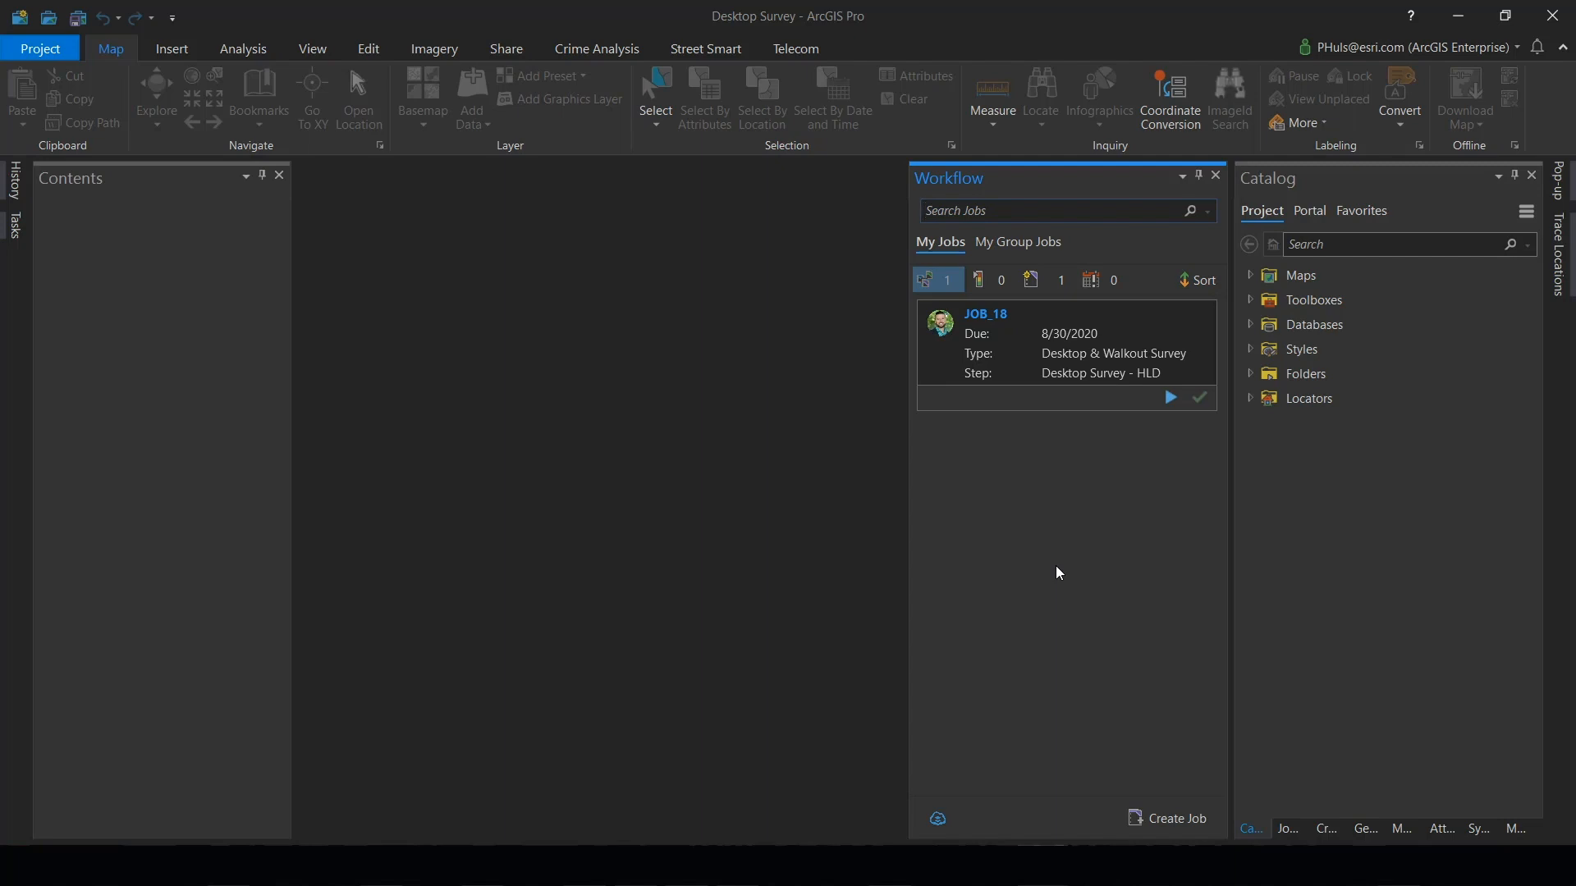
left_click(1167, 400)
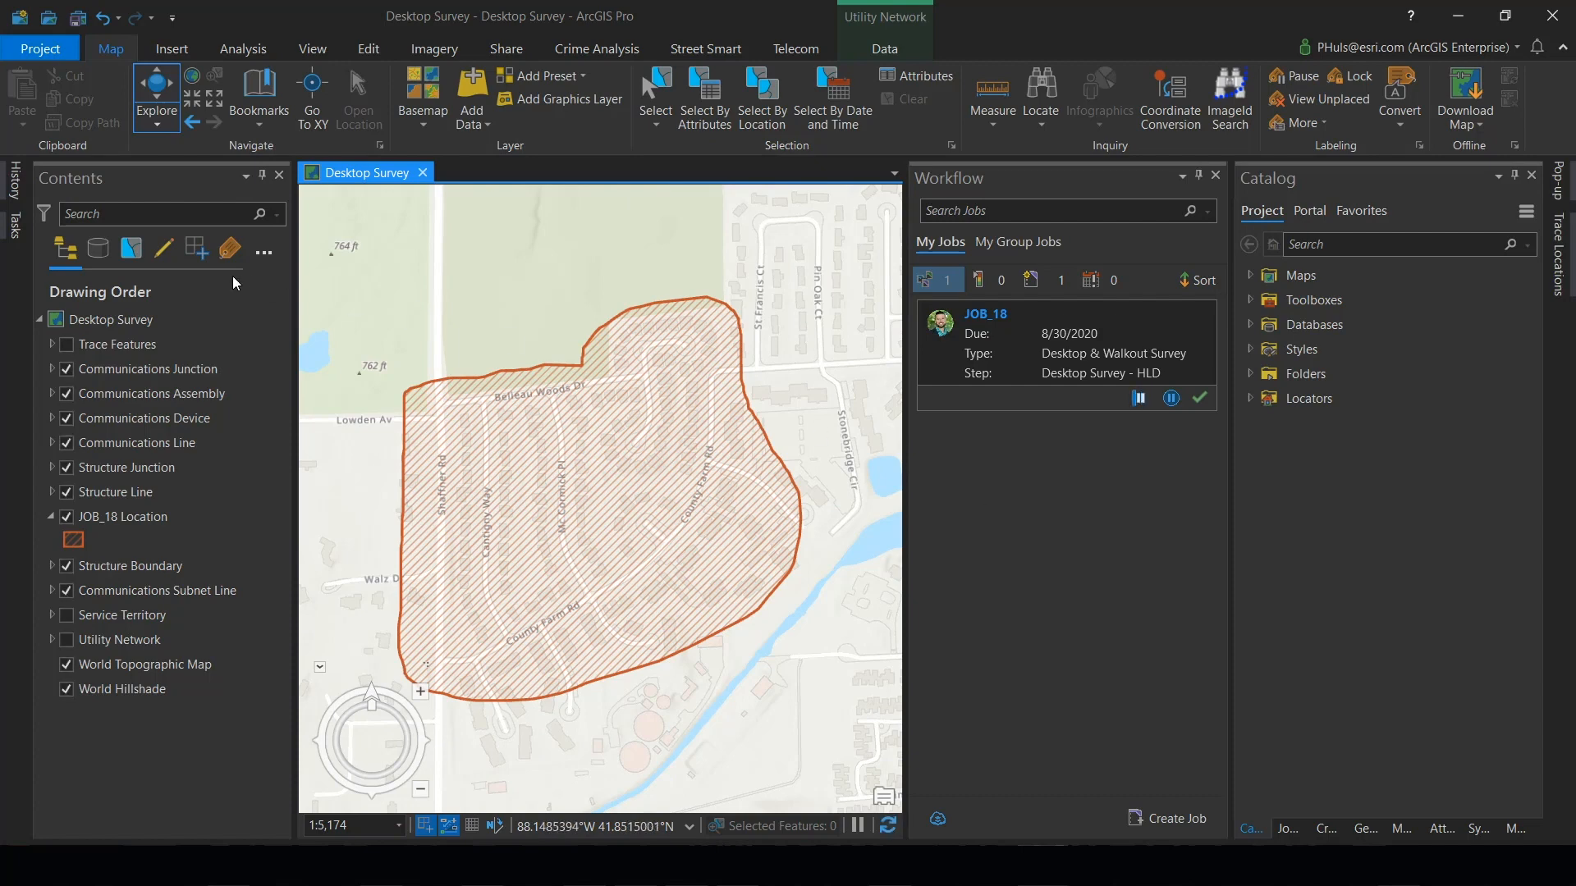
- Check the map layers' data sources, return to the drawing order and hide the JOB_18 Location layer
left_click(98, 250)
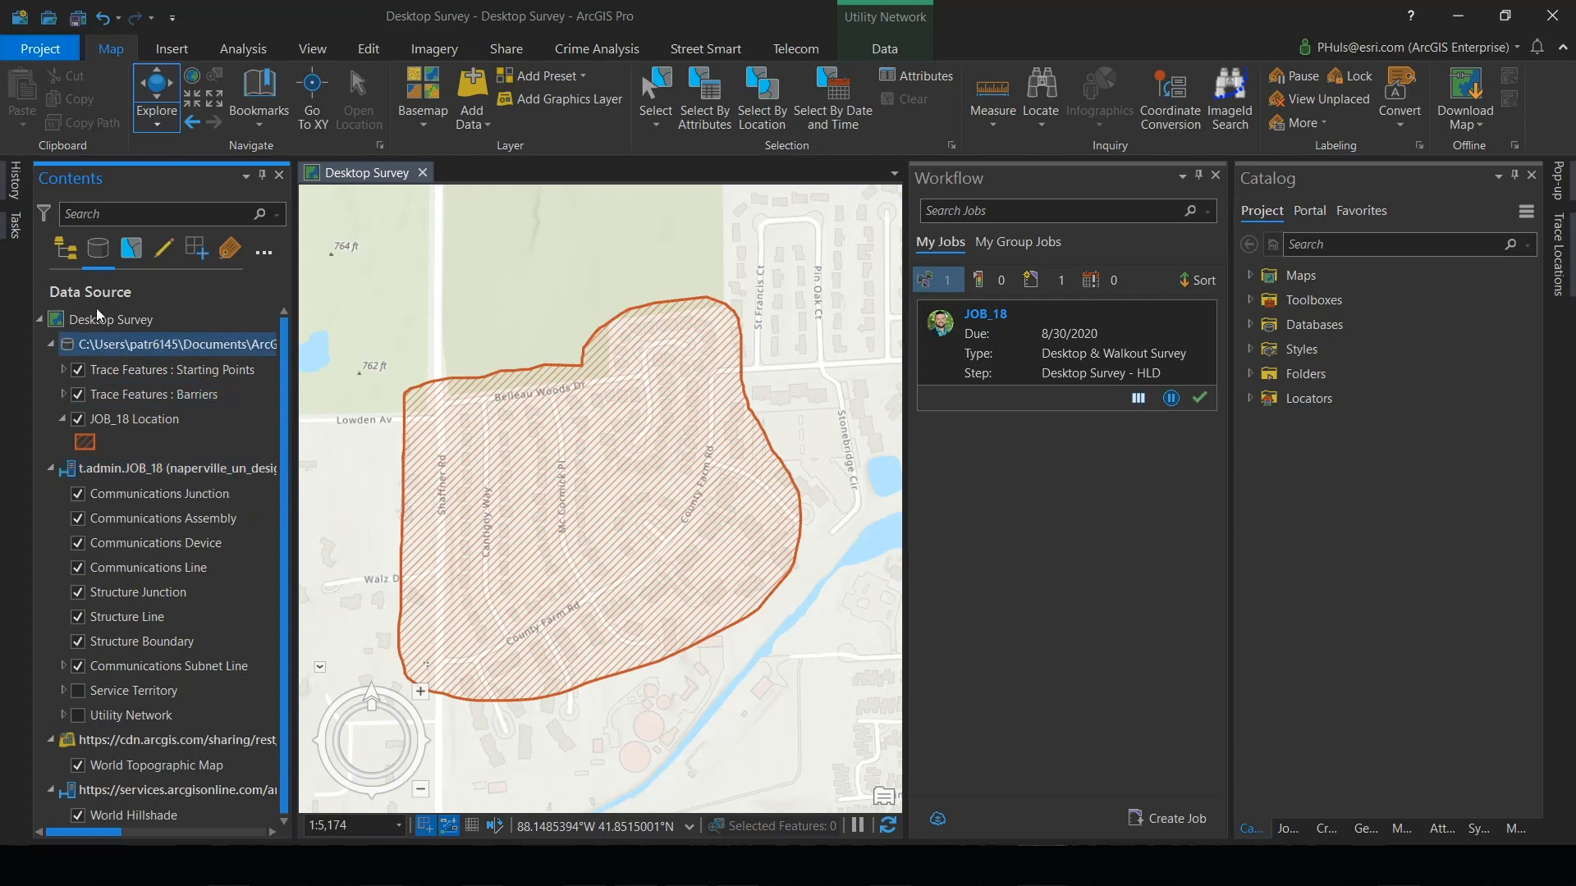
left_click(67, 251)
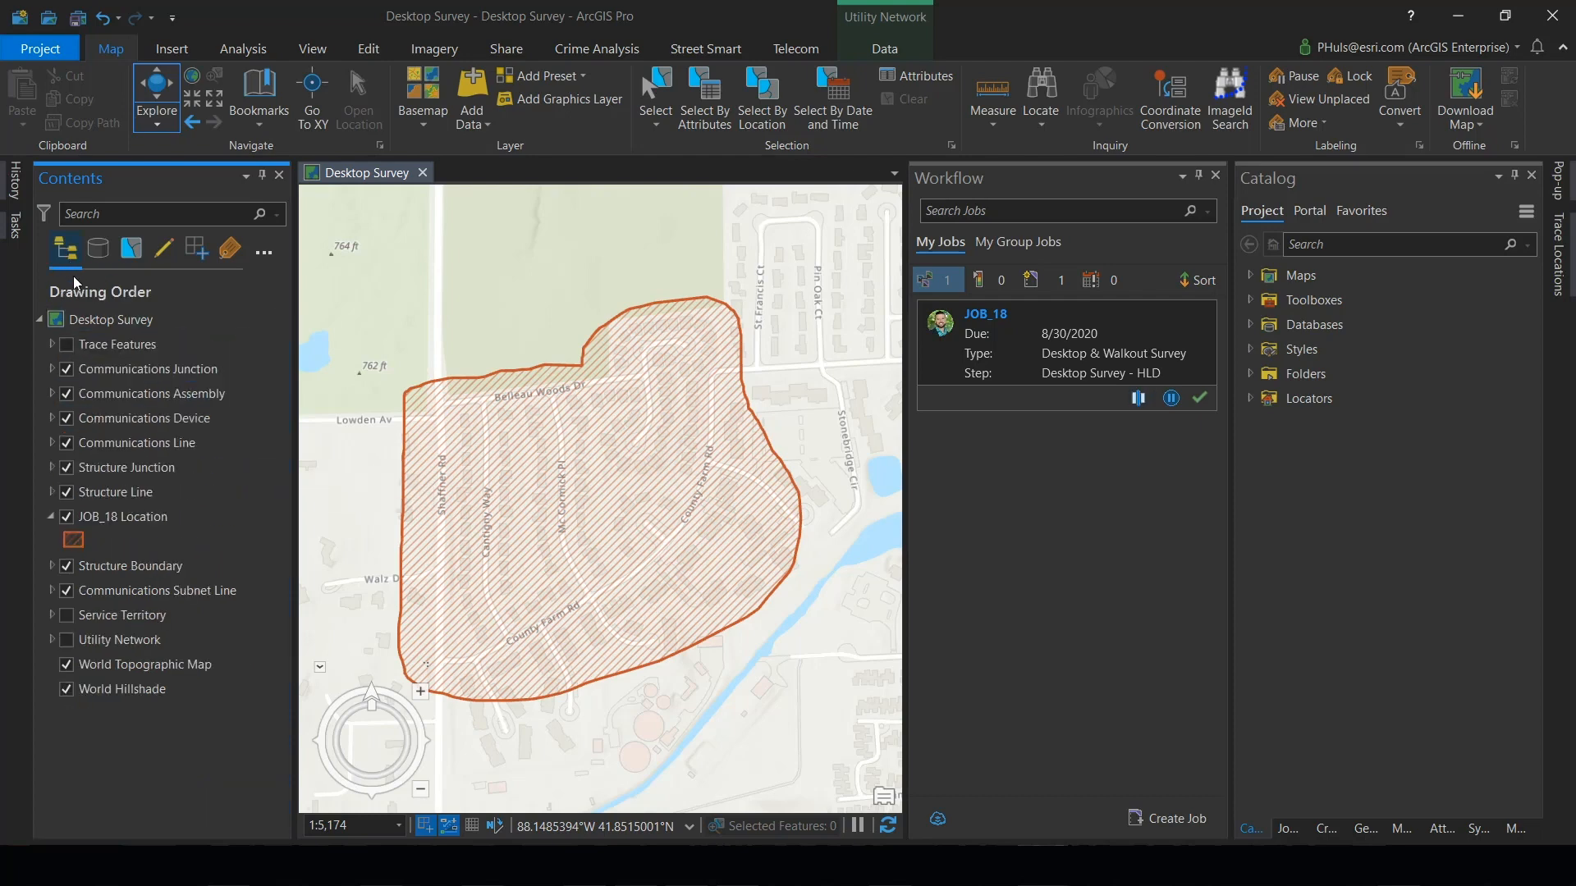
left_click(68, 517)
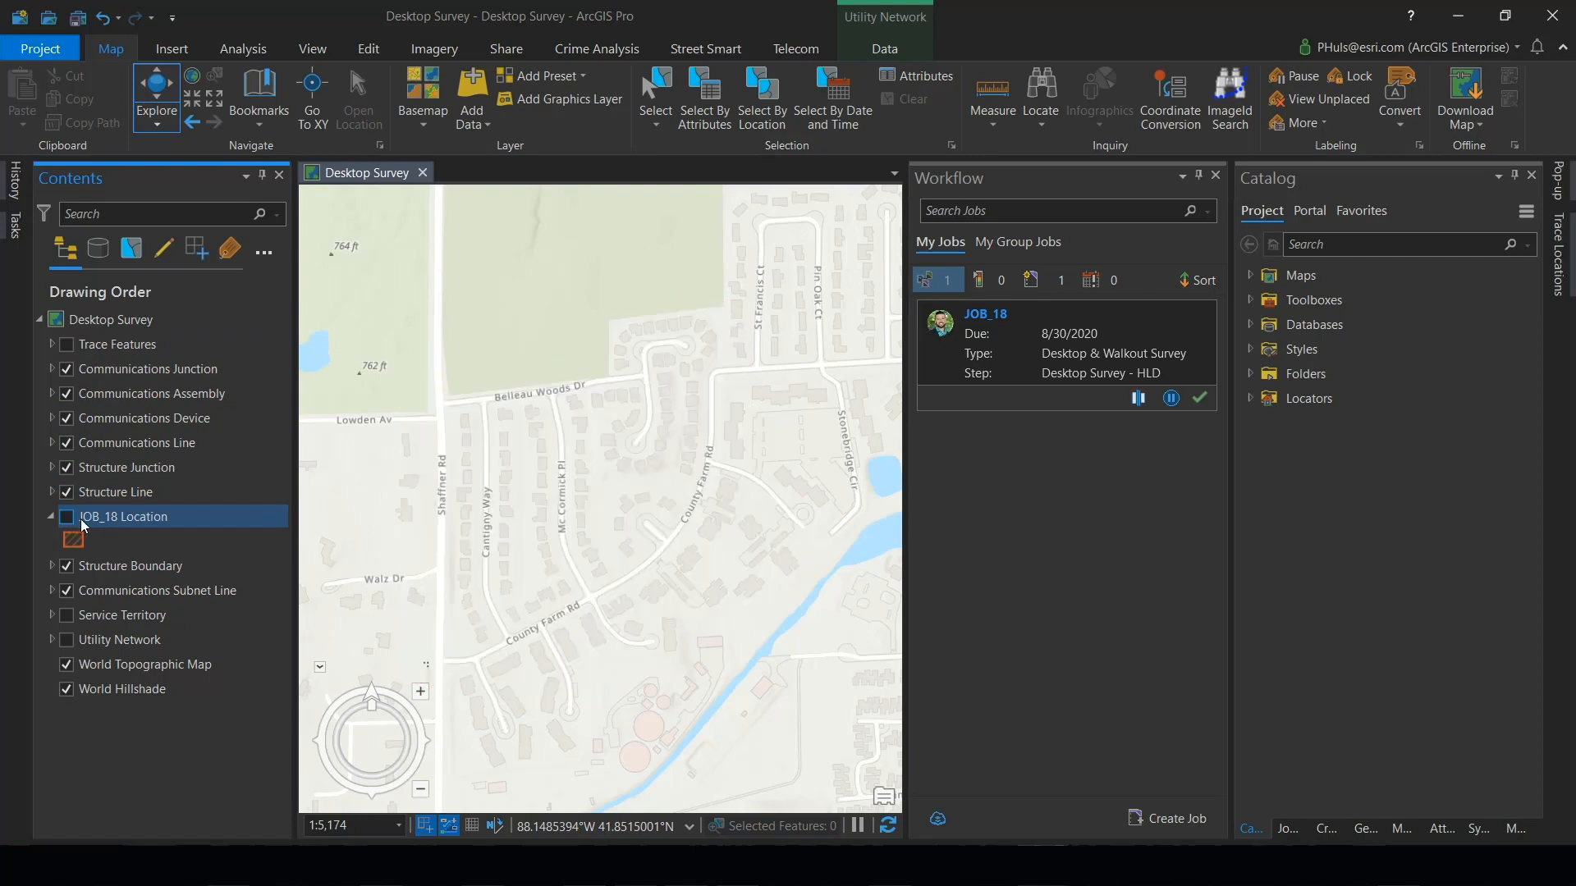
left_click(176, 539)
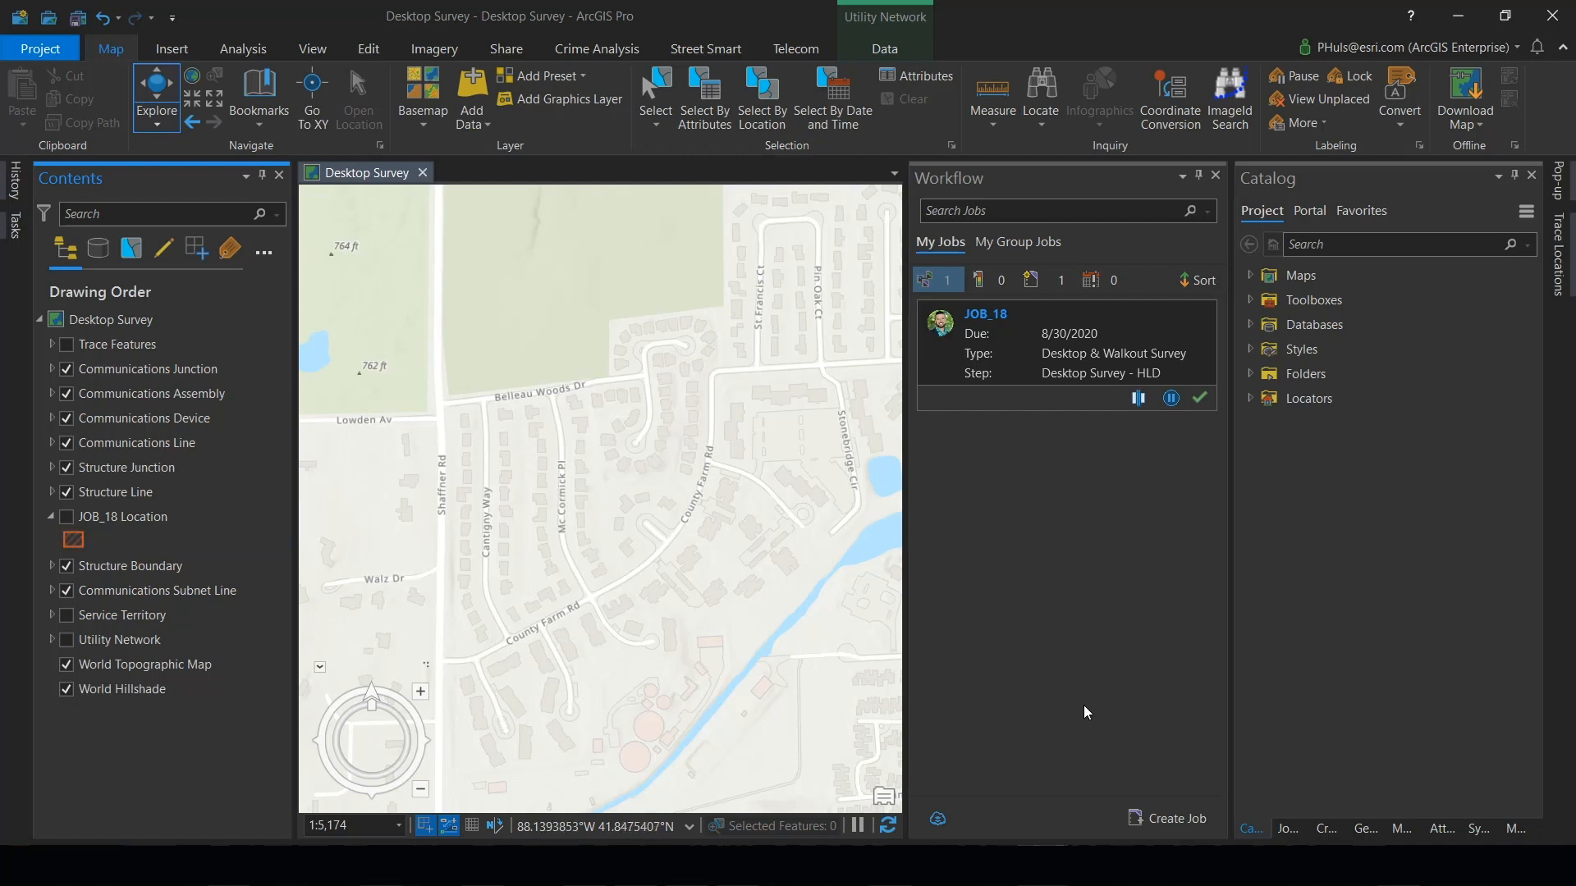
- With the HLD communications line template, draw a line from the existing junction at Shaffner Rd's north end, down Shaffner Rd and east along Belleau Woods Dr
left_click(1326, 828)
left_click(1318, 218)
type("HLD")
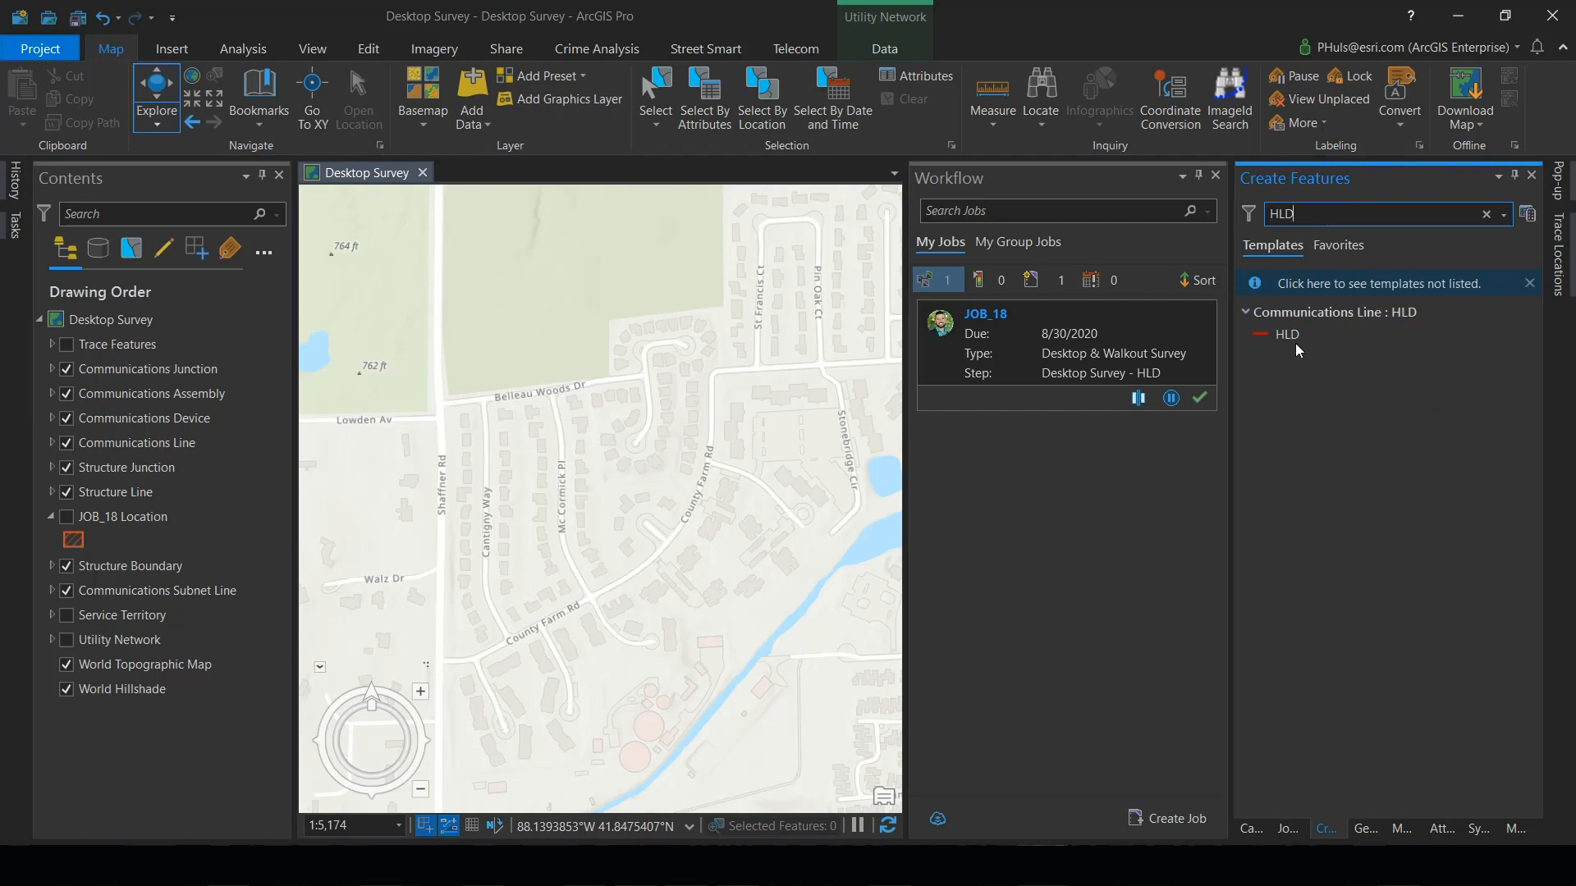
left_click(1294, 342)
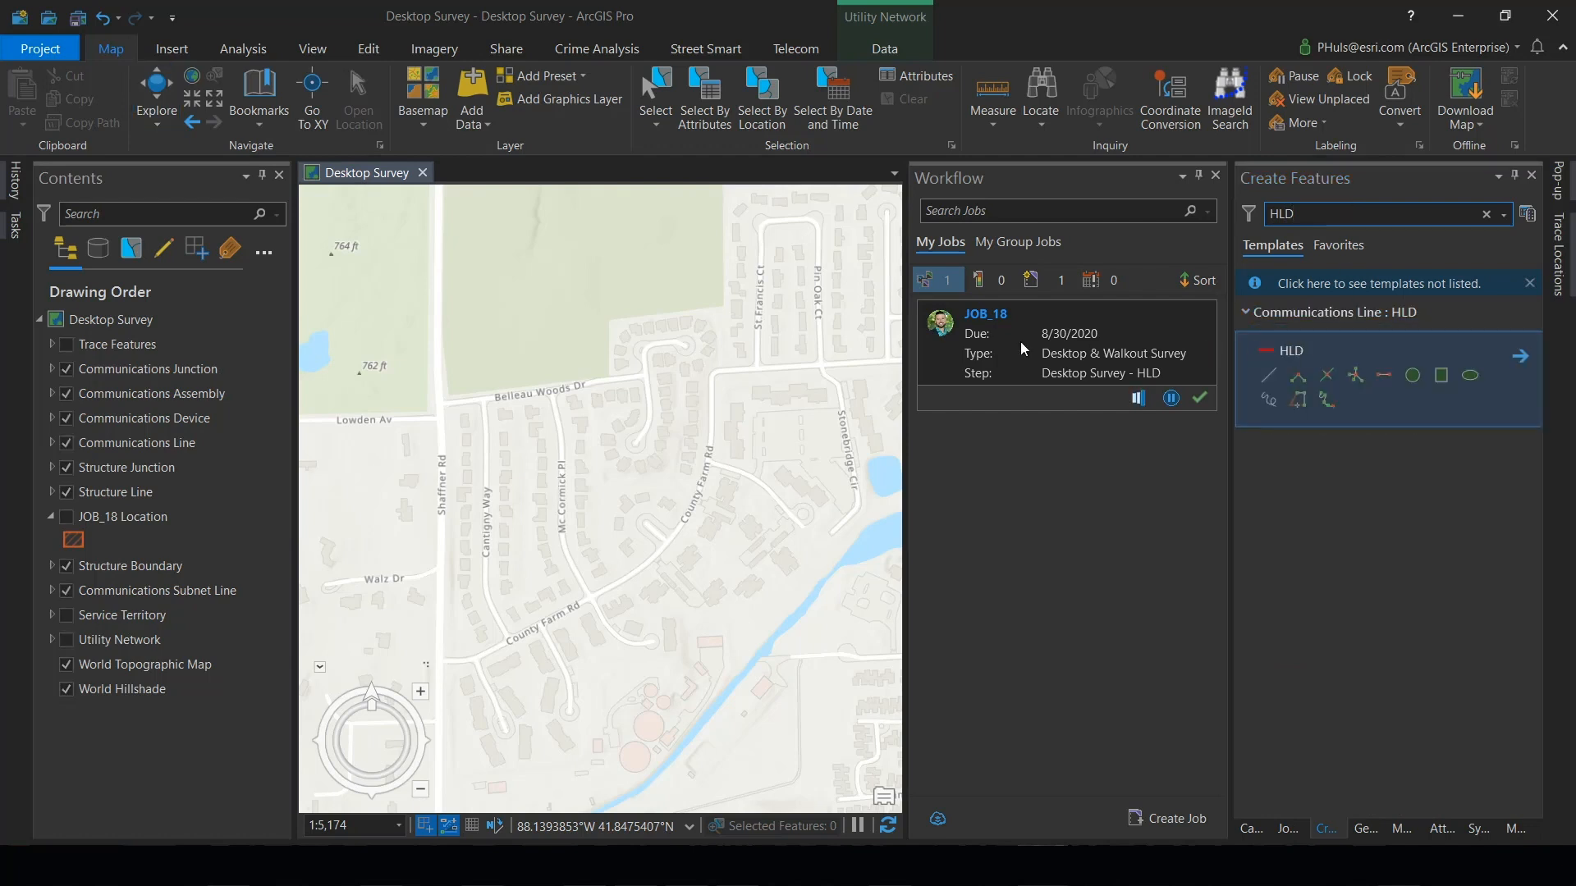
left_click_drag(497, 287, 564, 285)
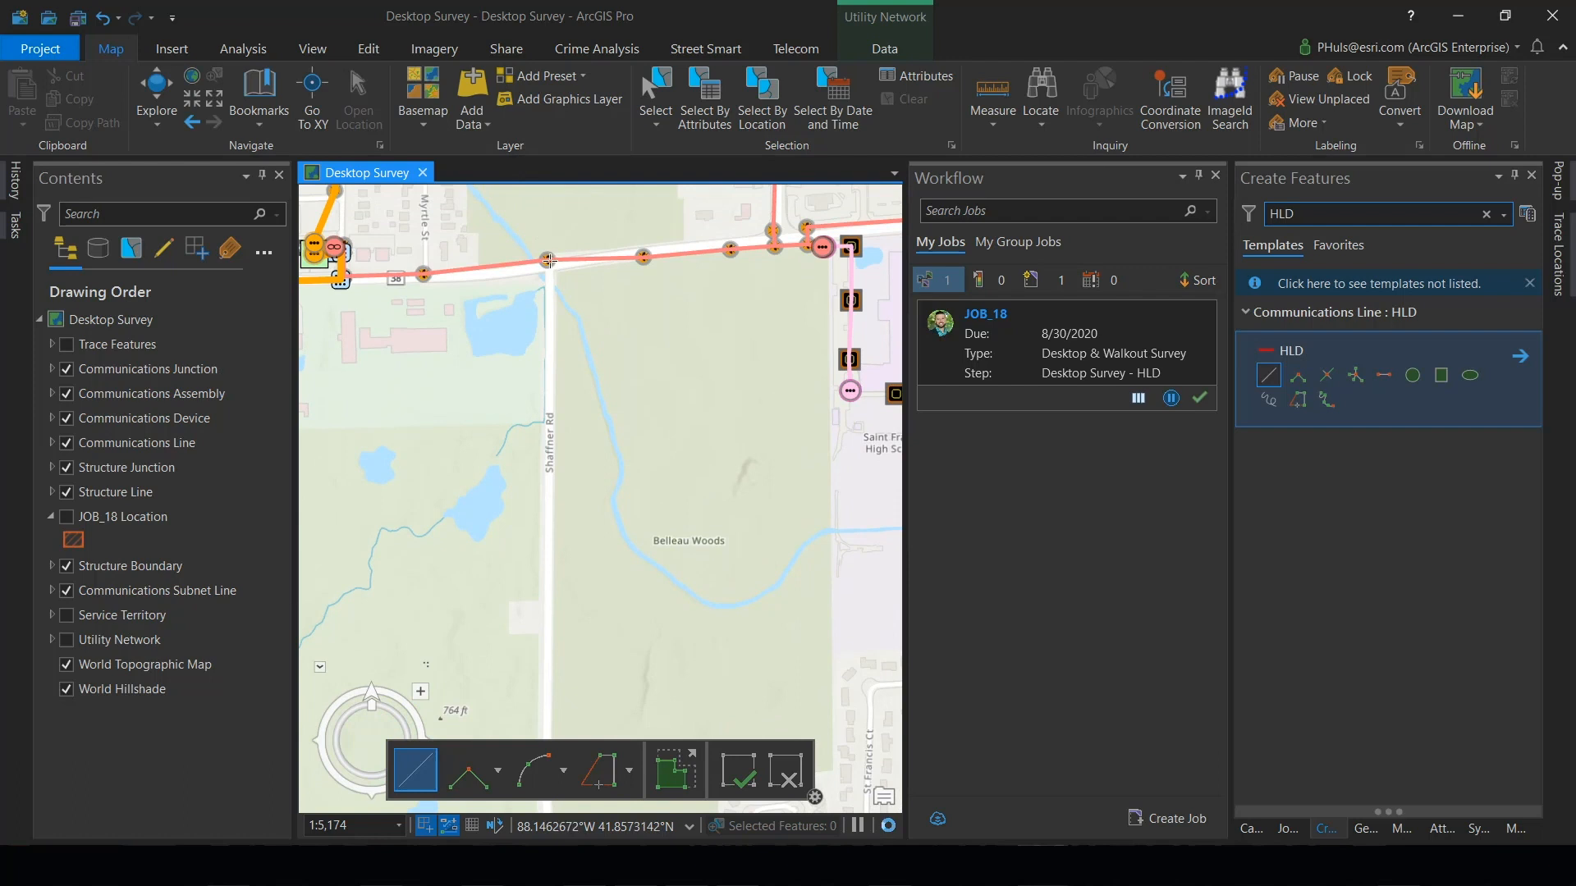
left_click(547, 259)
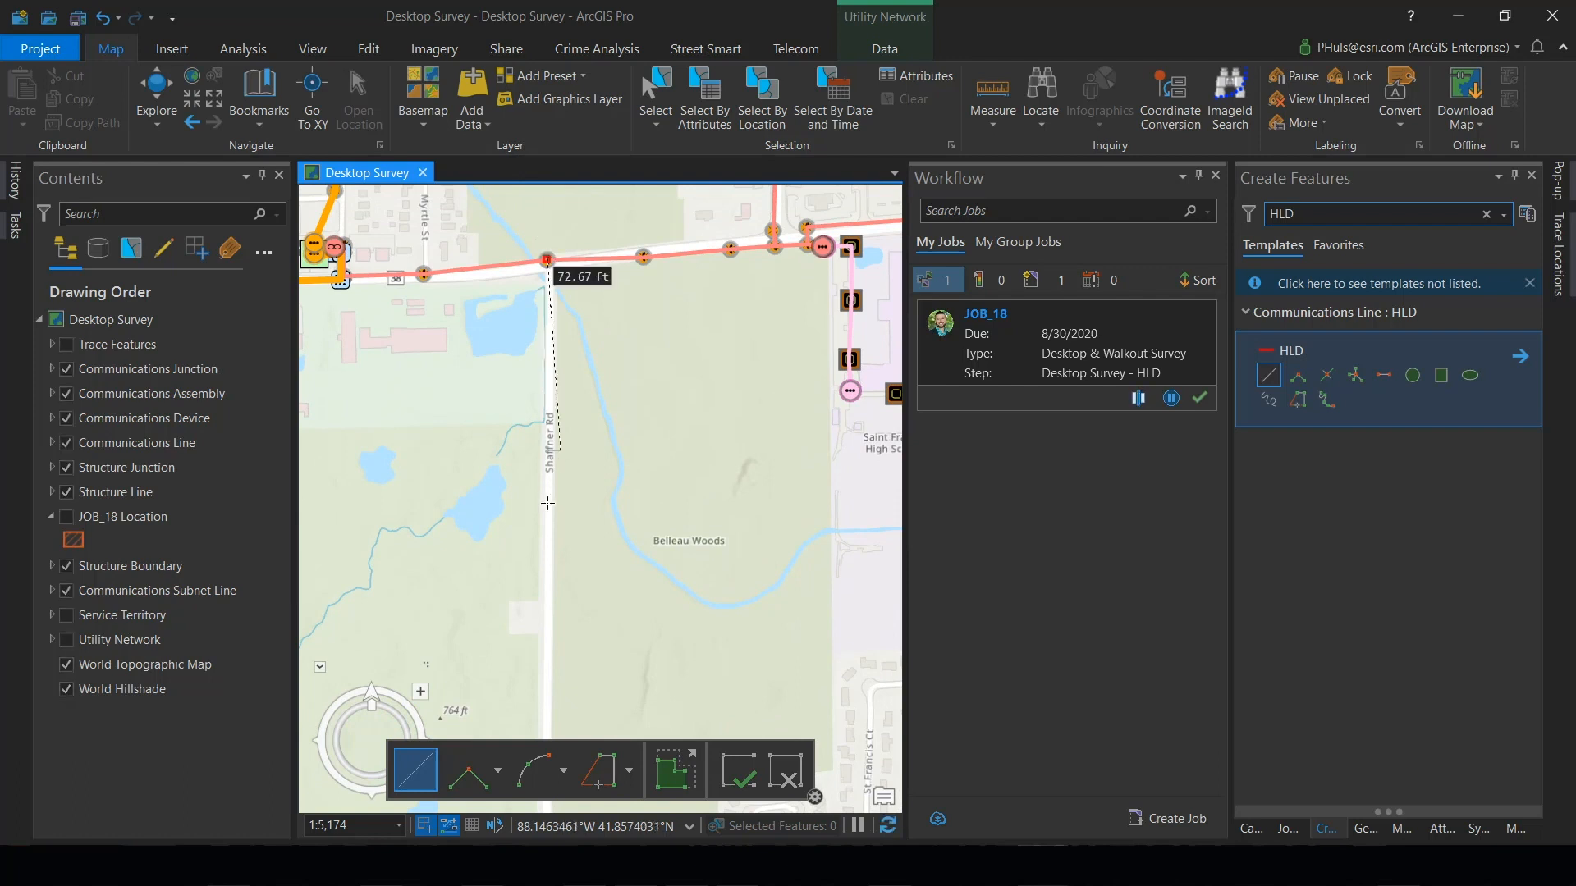
left_click(543, 572)
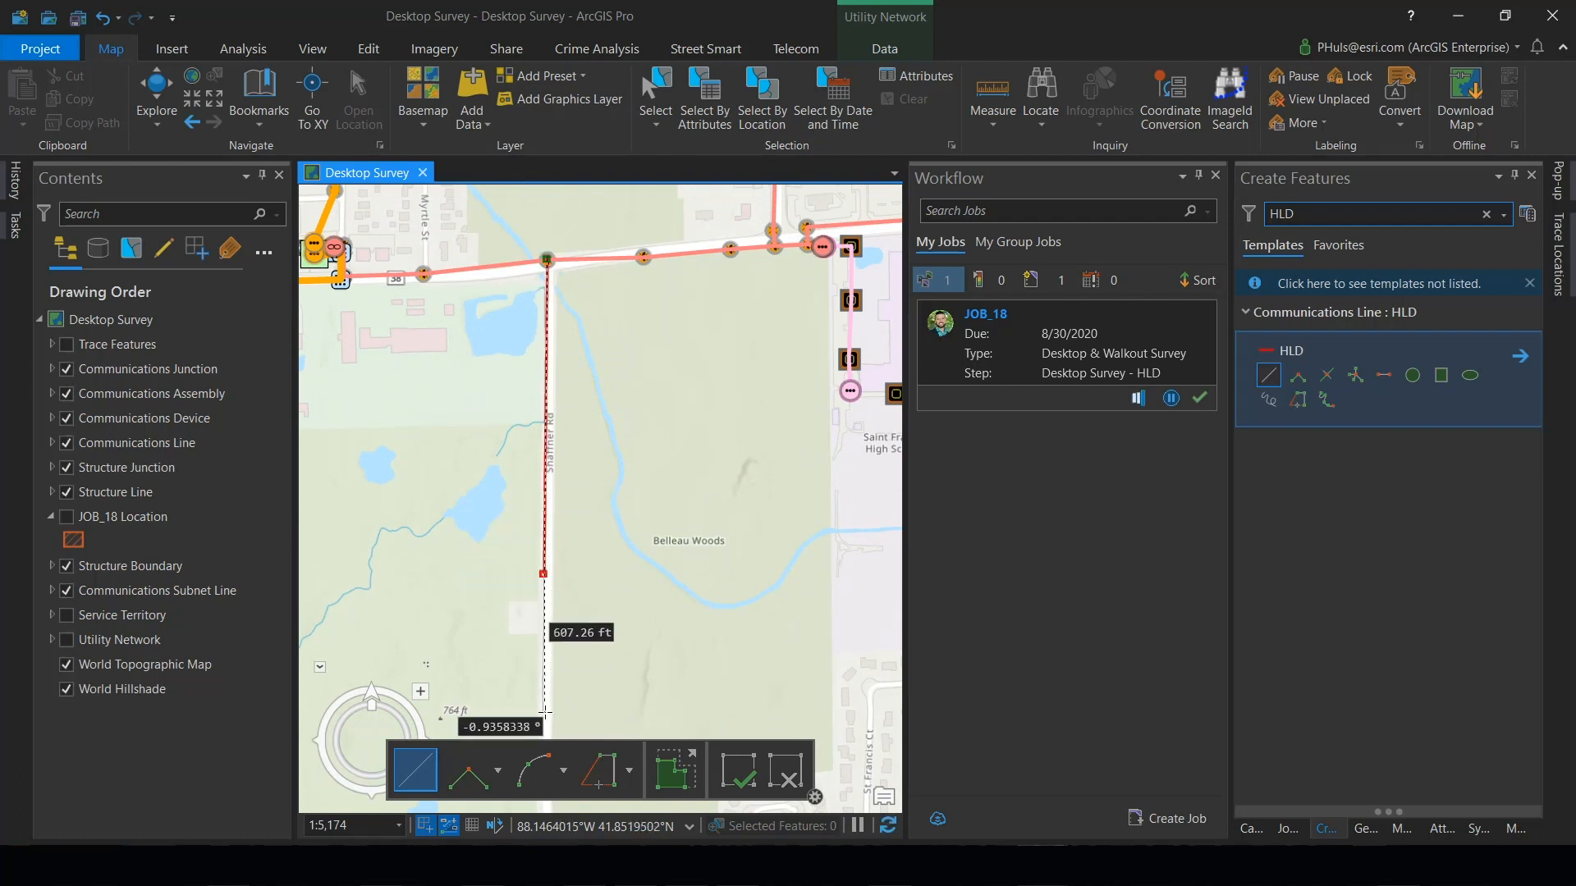
left_click_drag(544, 710, 484, 307)
left_click(487, 466)
left_click(688, 430)
double_click(688, 408)
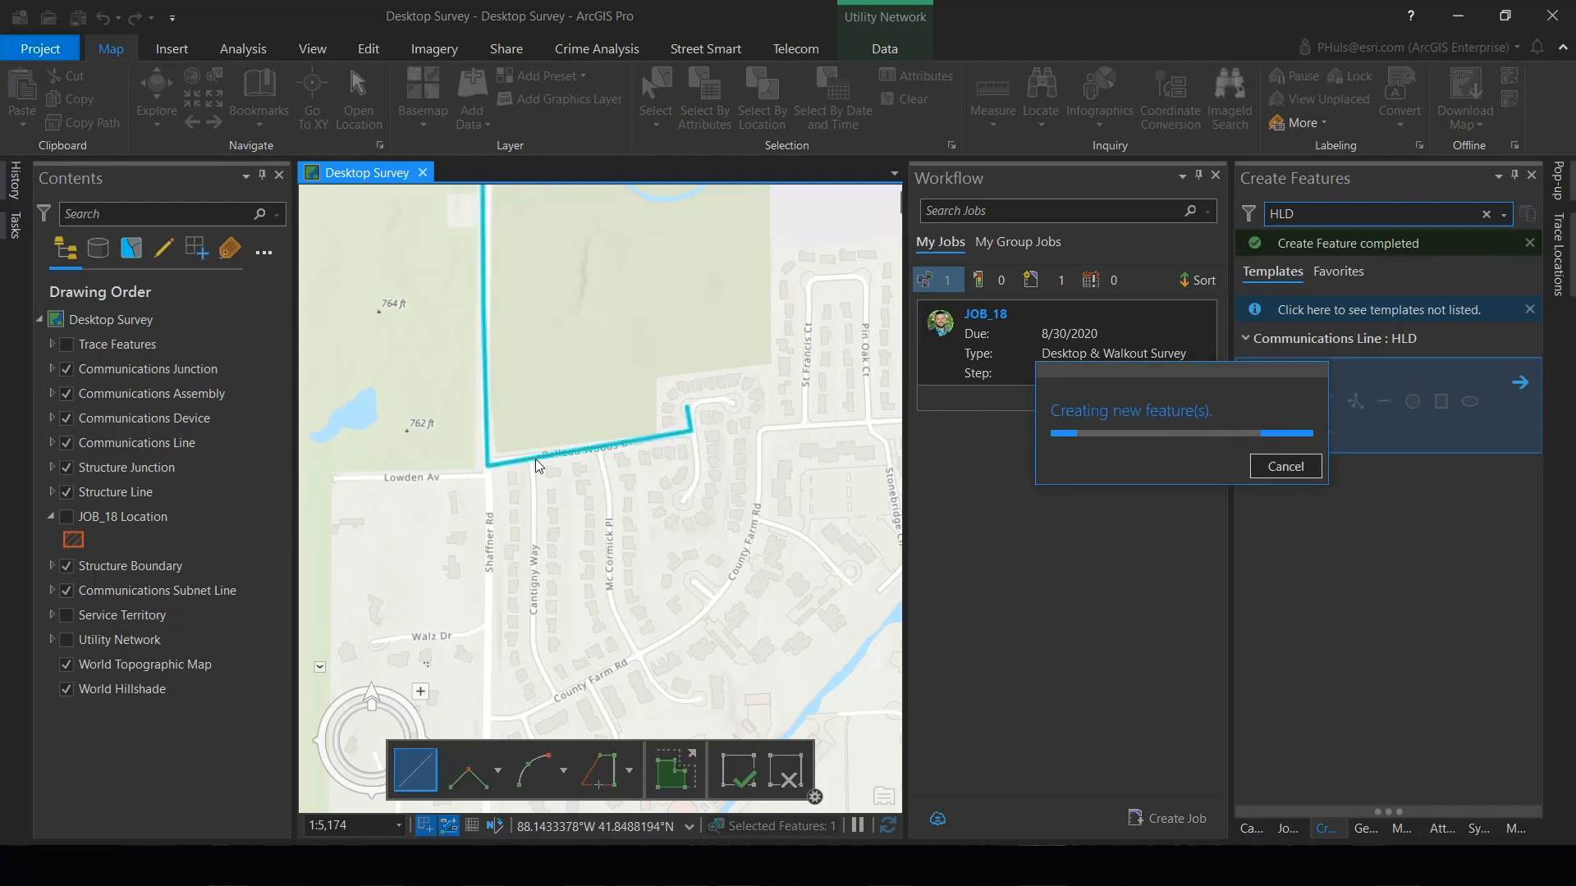
- Draw an HLD line from Belleau Woods Dr down Cantigny Way, along County Farm Rd and up Mc Cormick Pl to the Belleau Woods Dr line
left_click(530, 458)
left_click(534, 520)
left_click(531, 608)
left_click(532, 647)
left_click(558, 696)
left_click(637, 654)
left_click(609, 603)
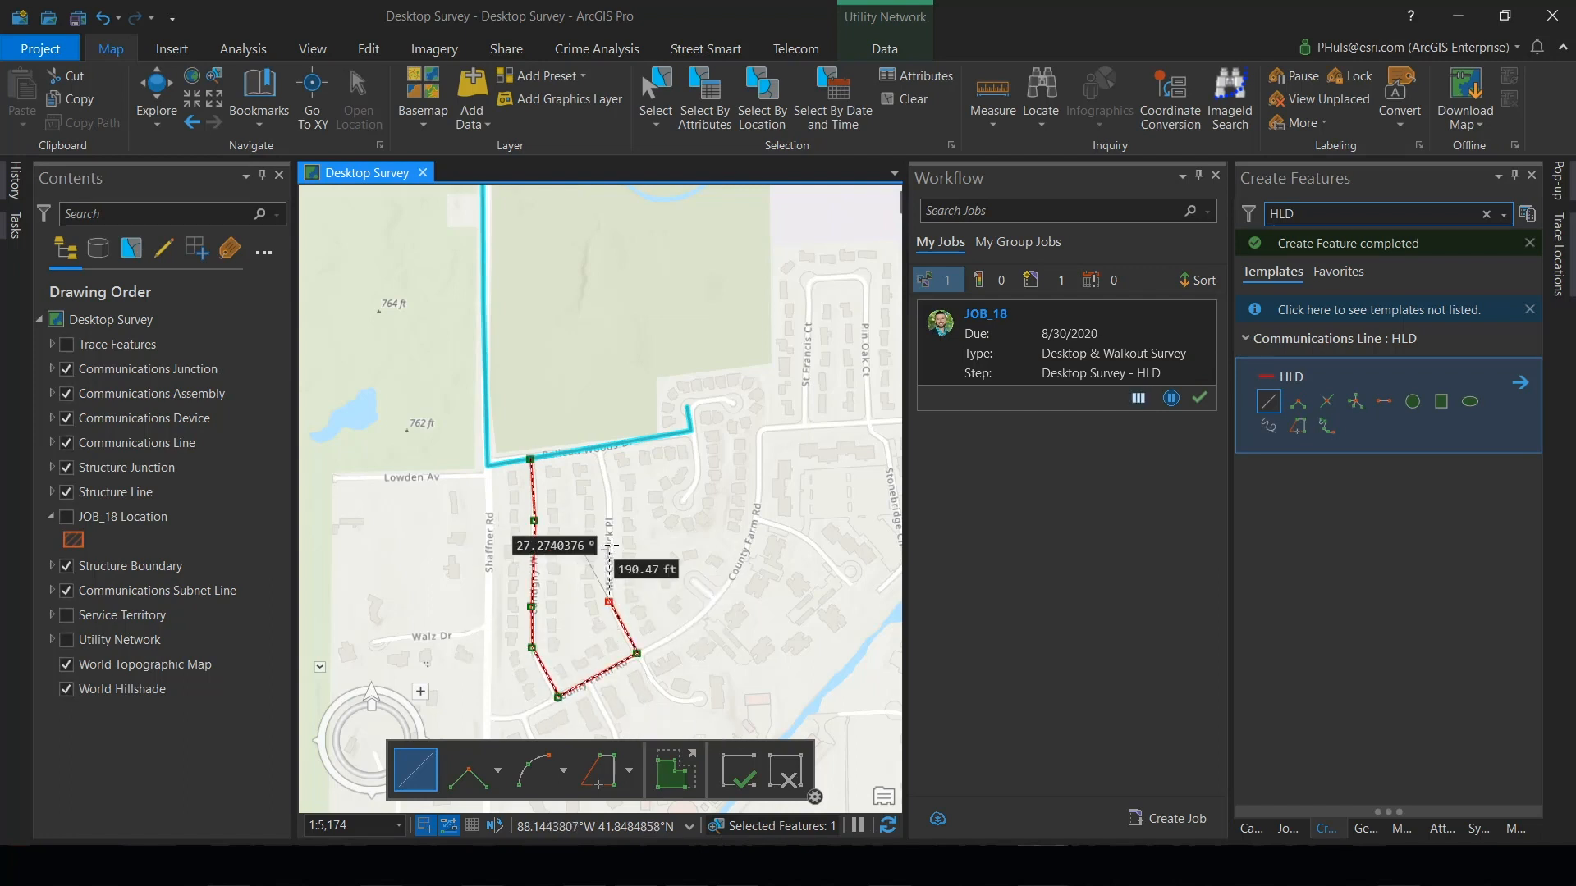
left_click(611, 544)
left_click(605, 479)
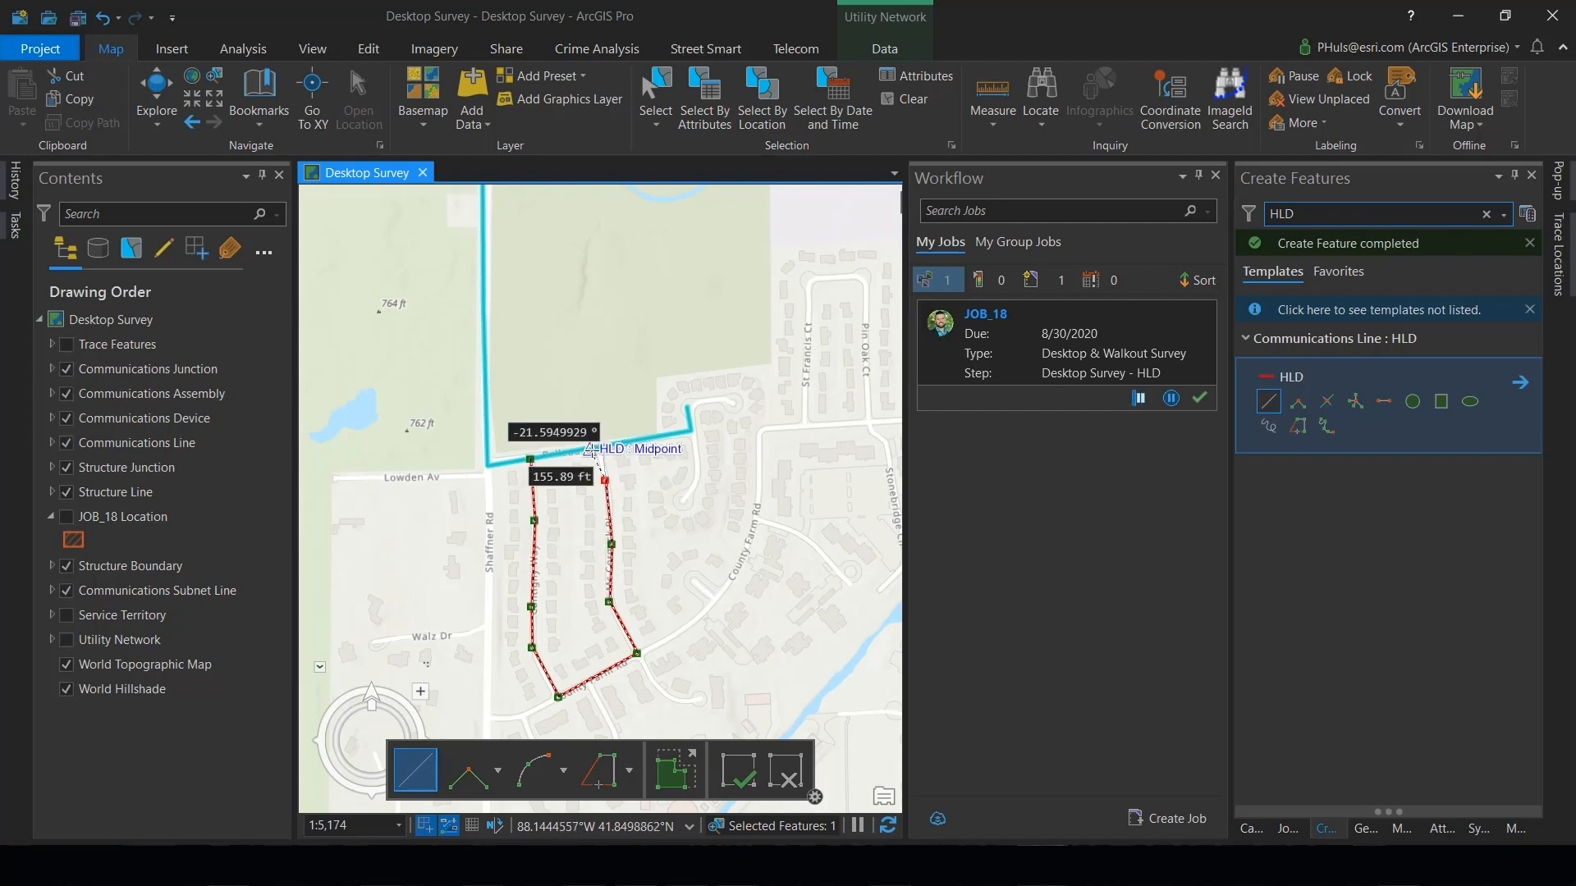
double_click(593, 451)
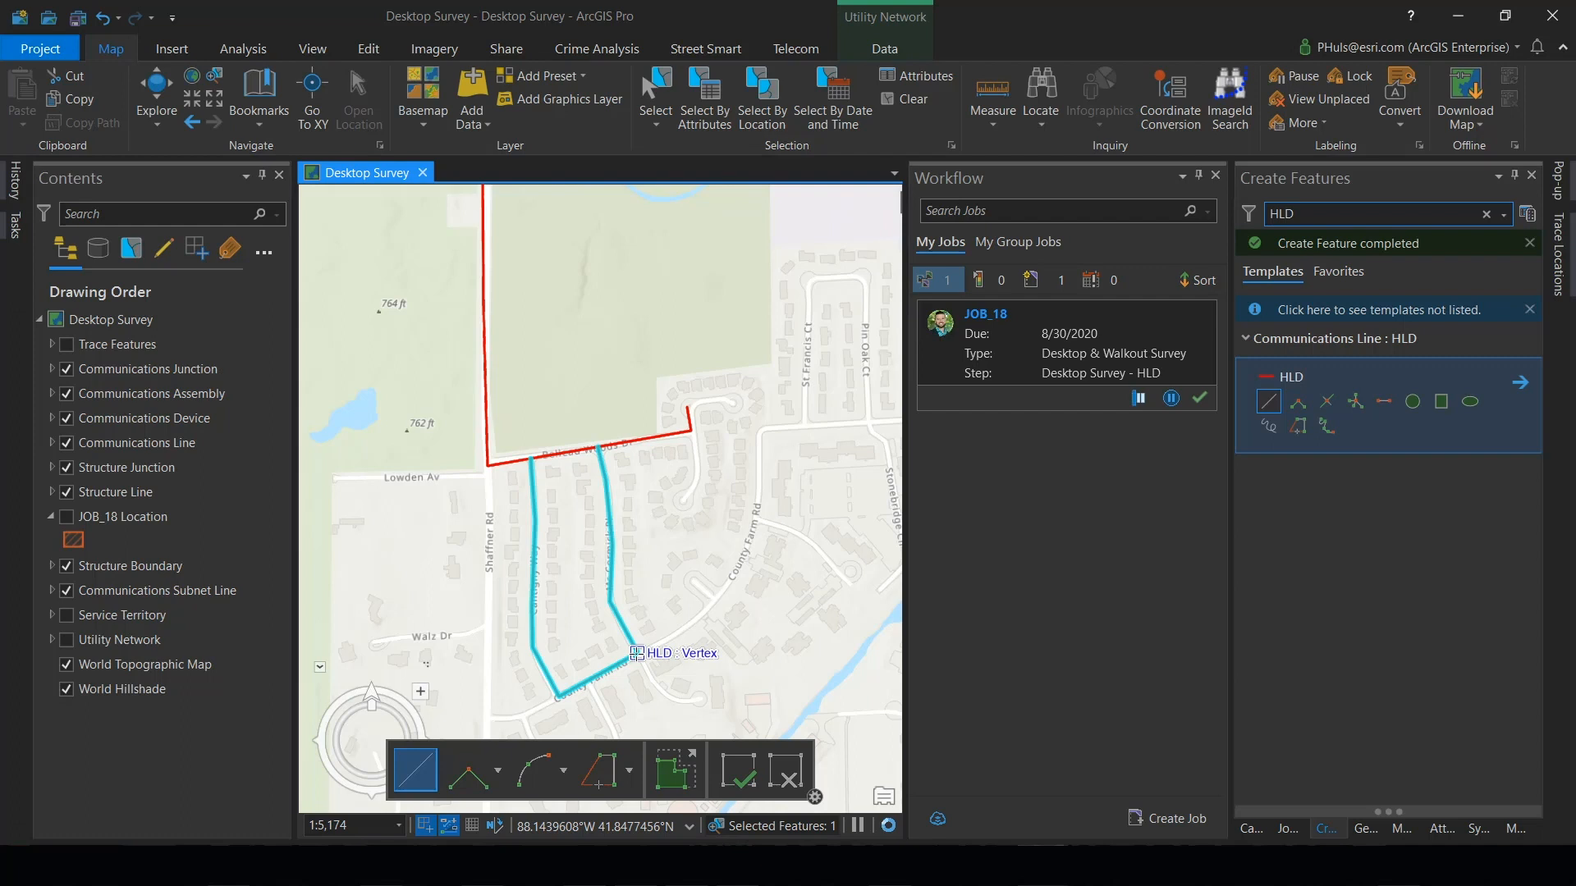
- Draw an HLD line from the vertex where Mc Cormick Pl meets County Farm Rd, northeast along County Farm Rd to Belleau Woods Dr
left_click(636, 654)
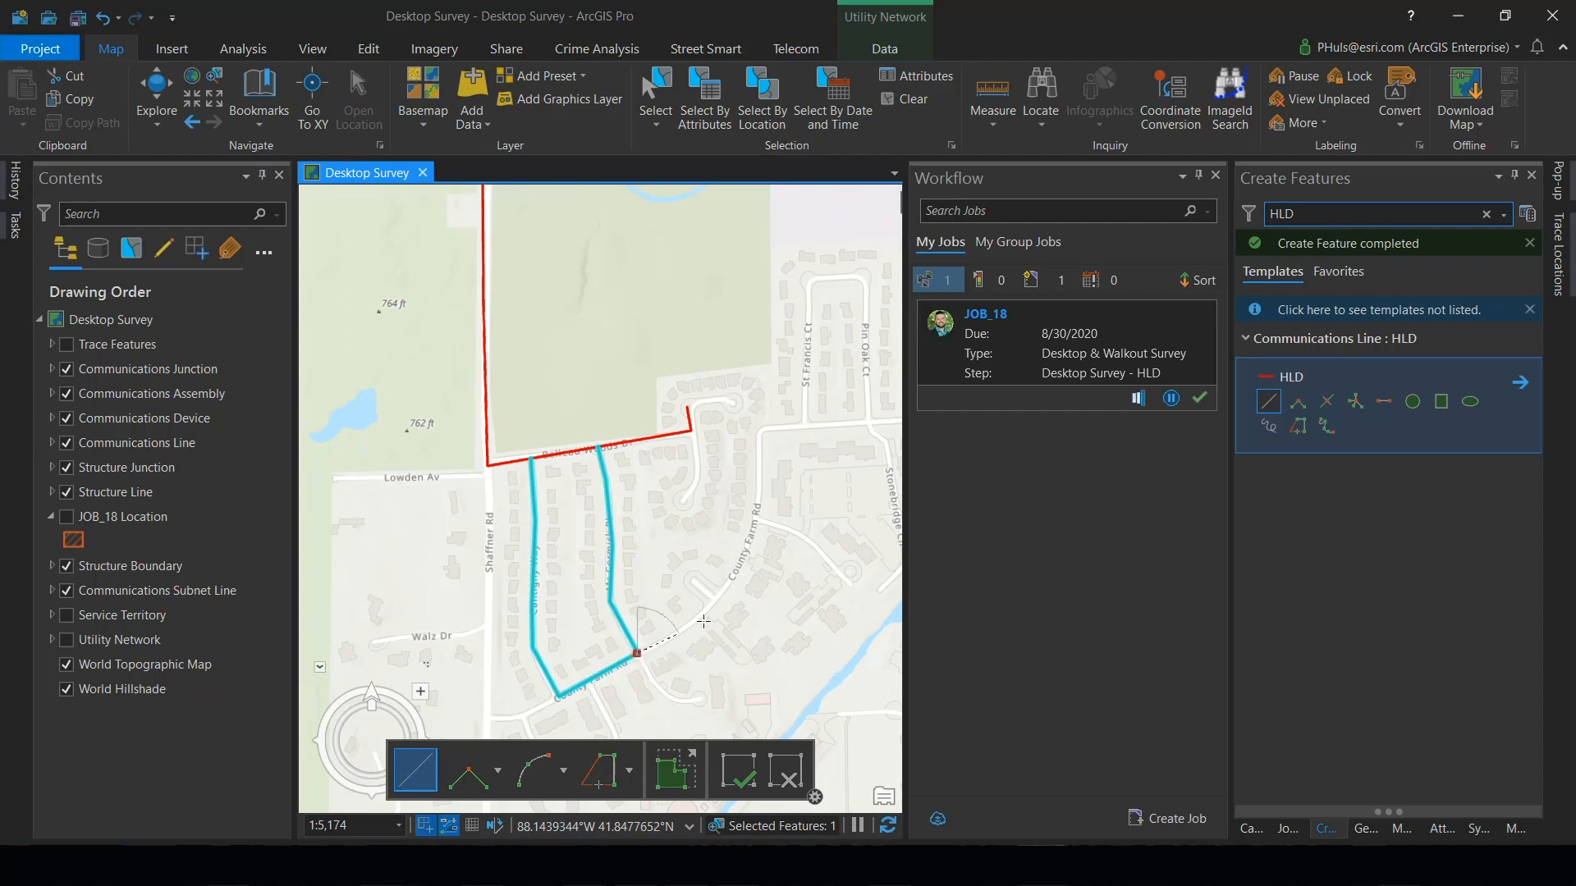
left_click(709, 607)
left_click(753, 532)
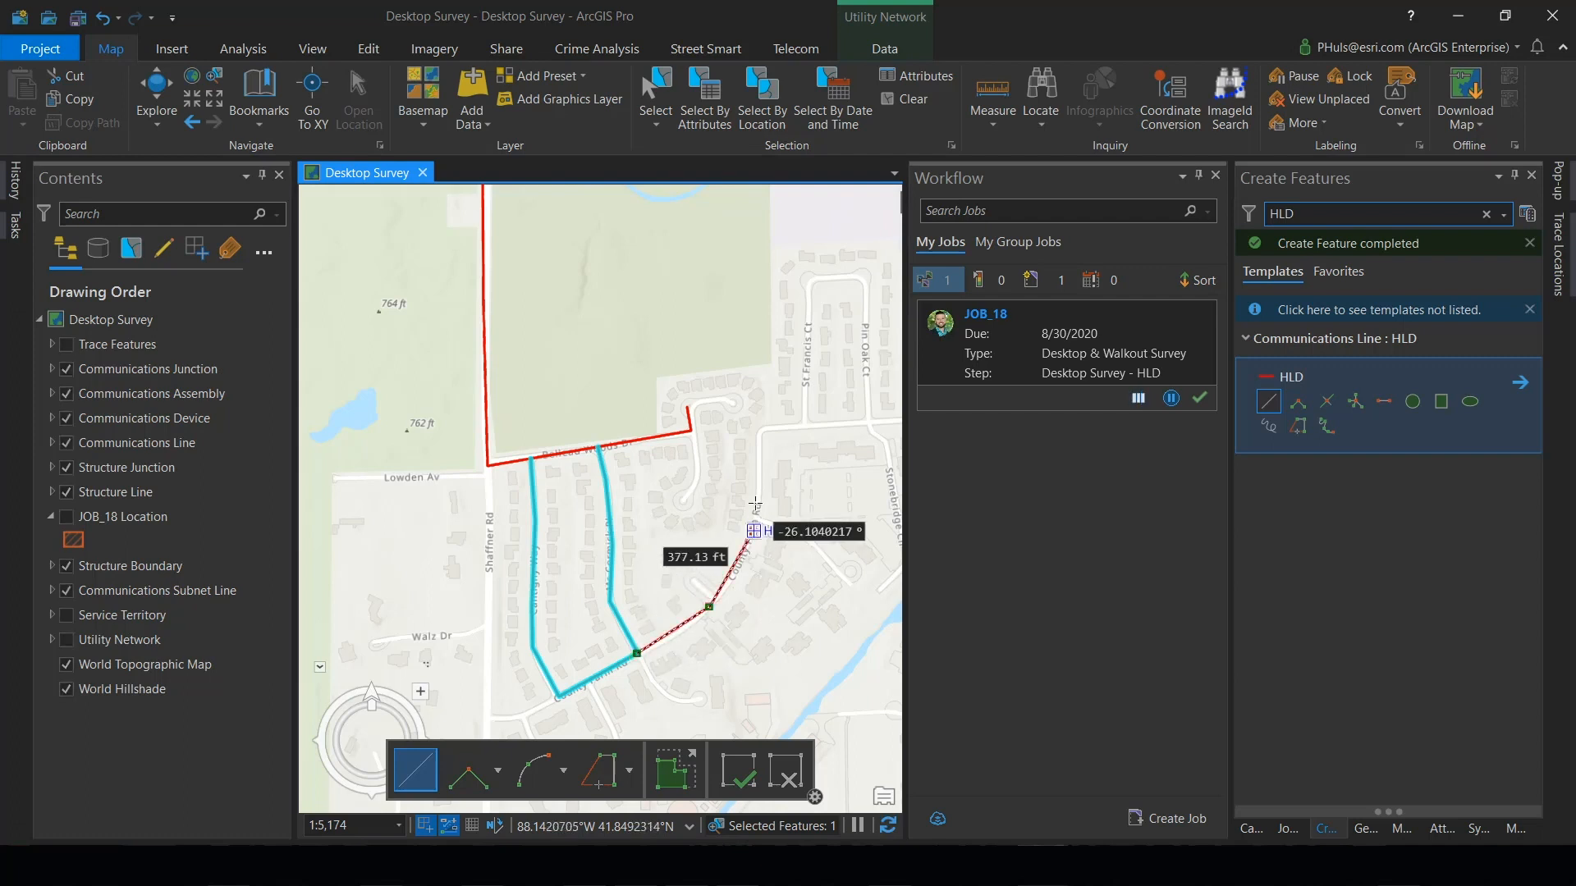
left_click(756, 484)
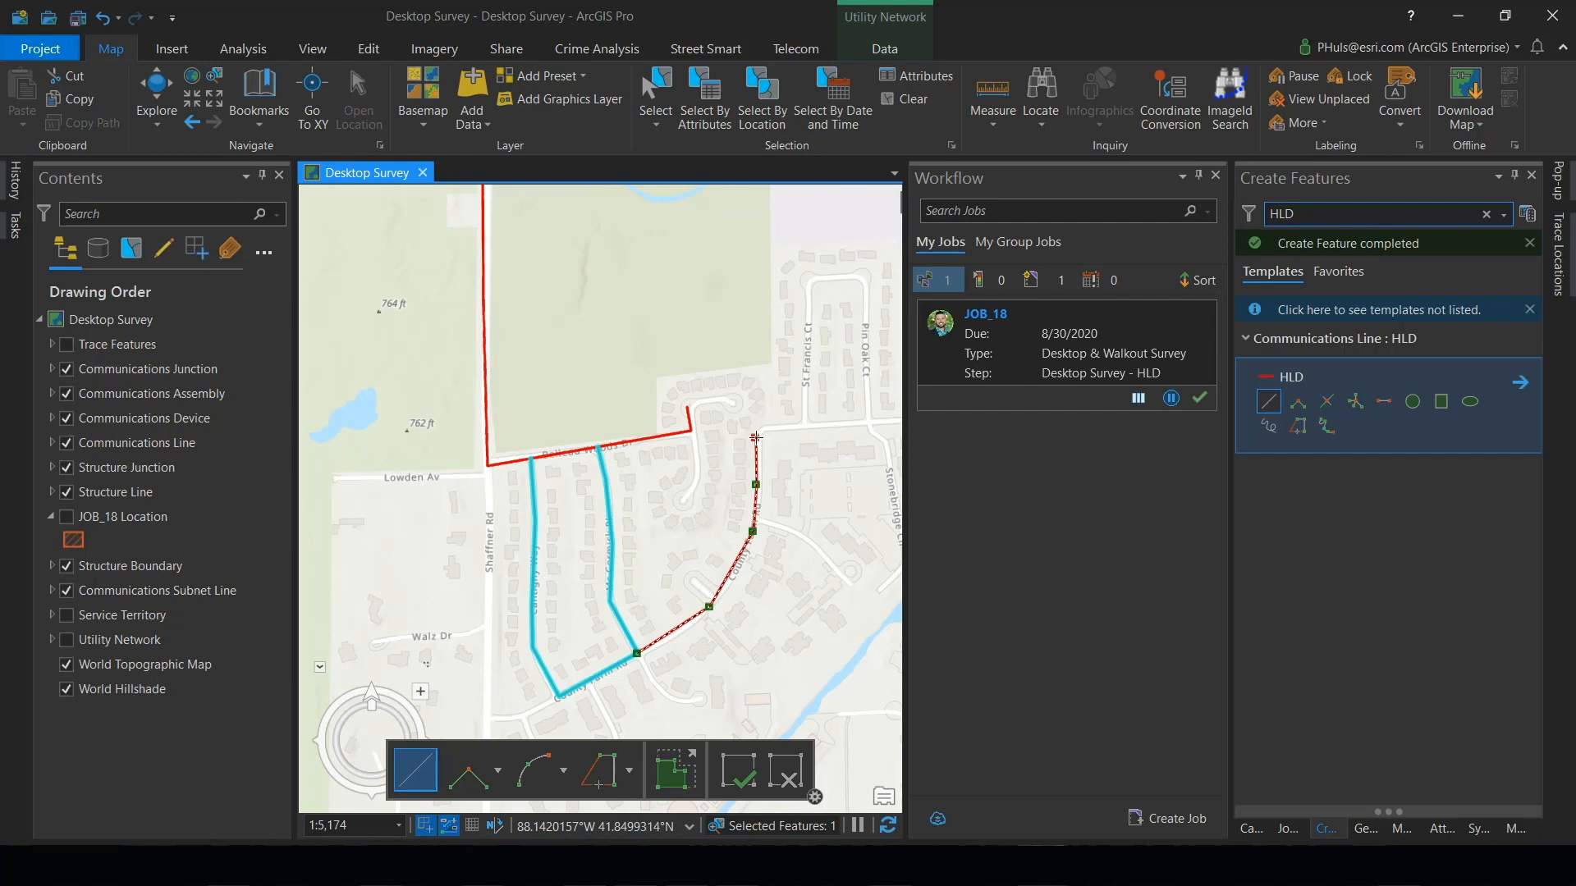
double_click(756, 438)
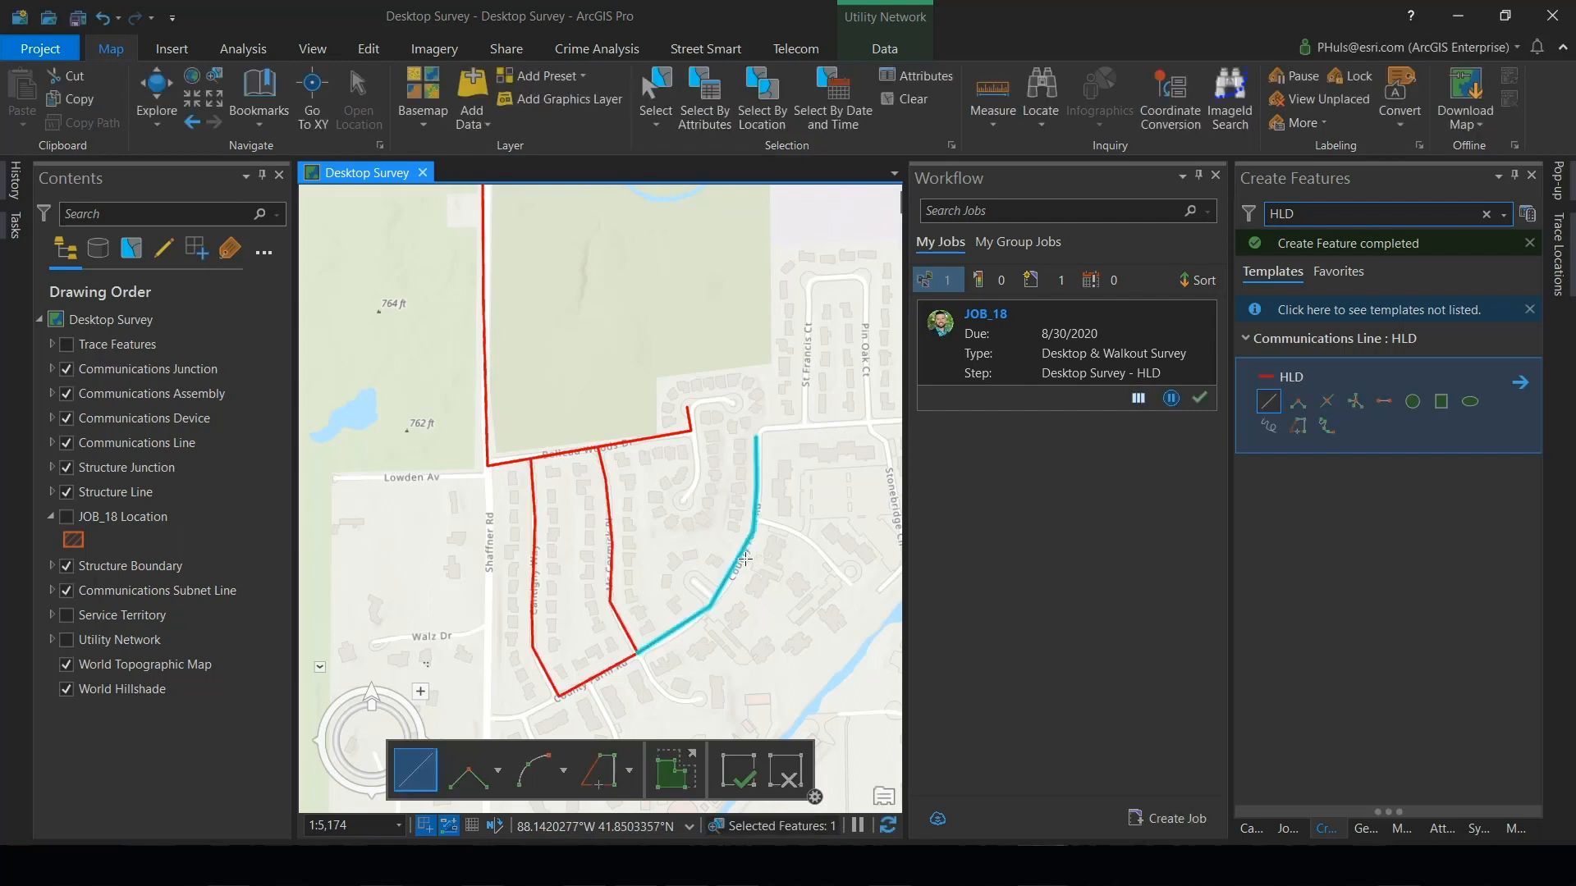
- Clear the feature selection and save all edits
left_click(908, 108)
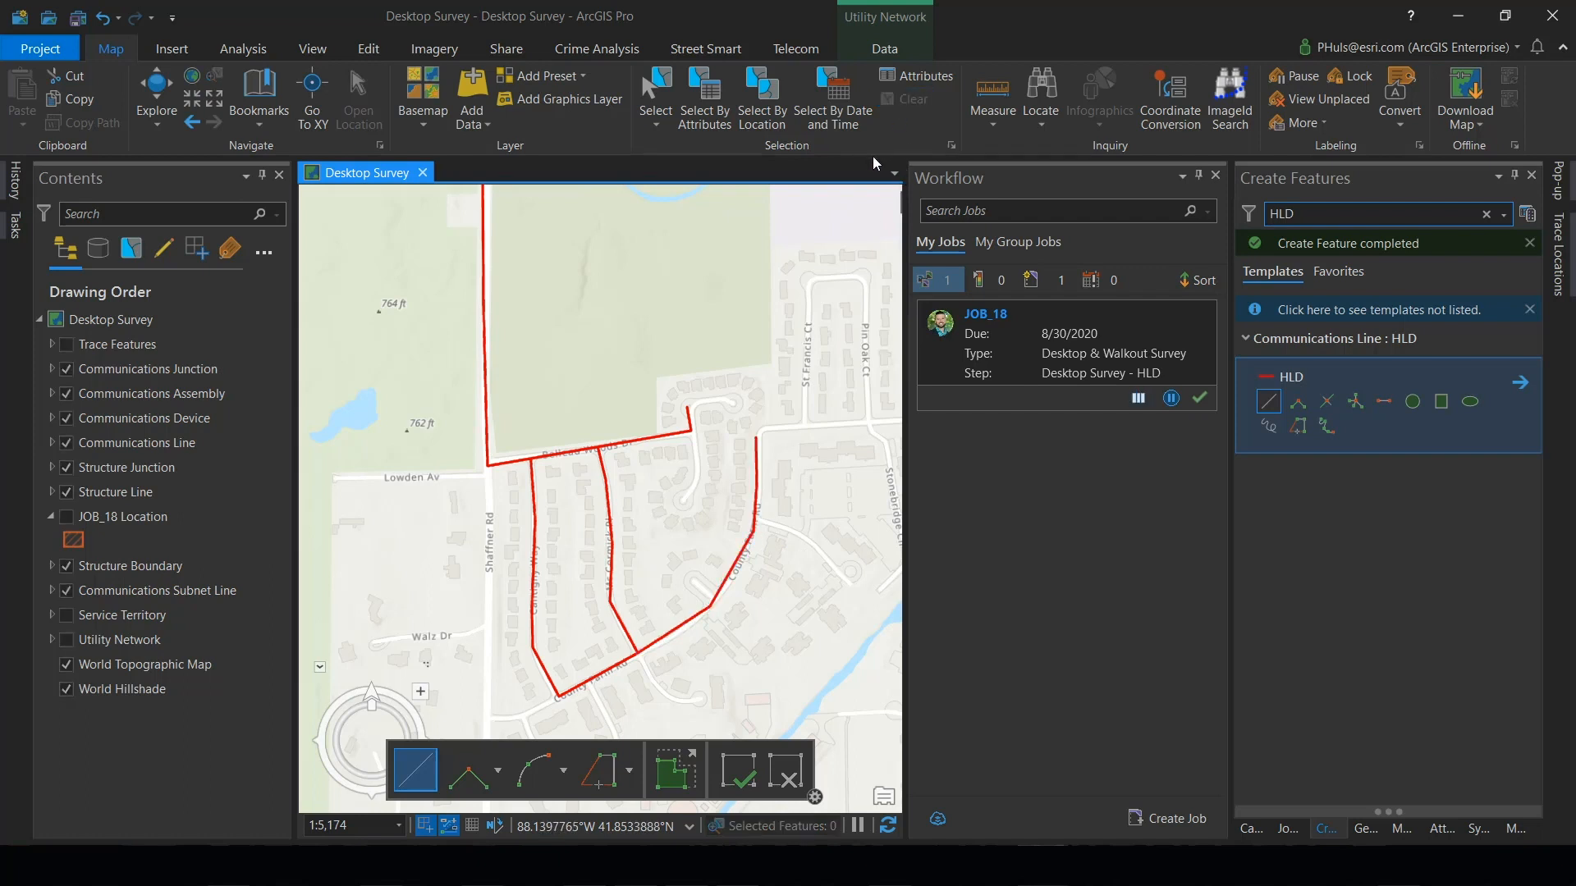
left_click(376, 53)
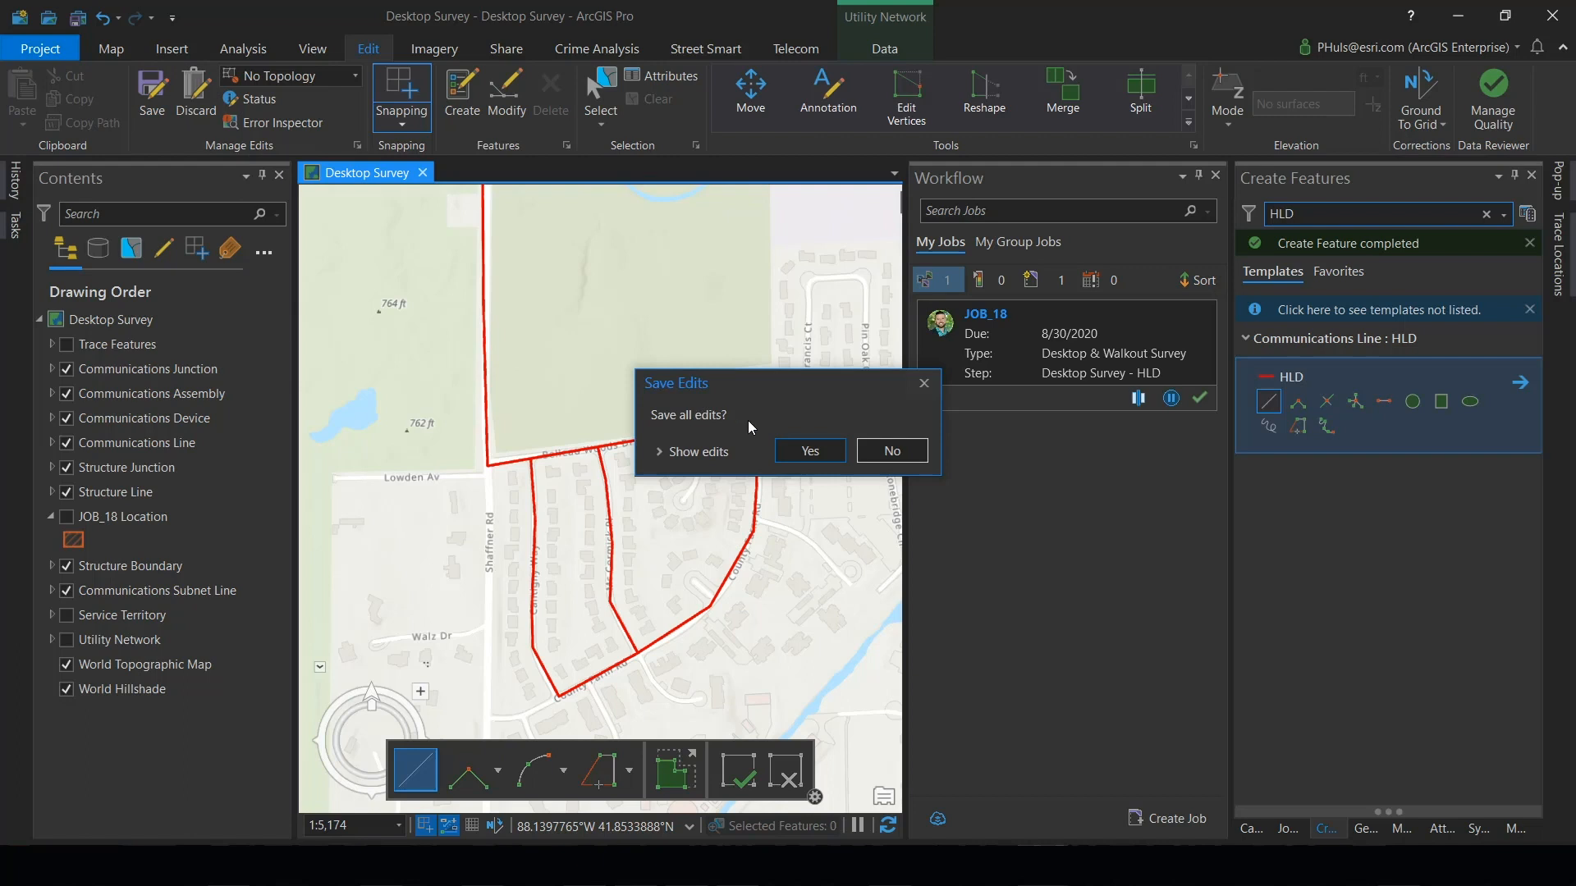
left_click(809, 451)
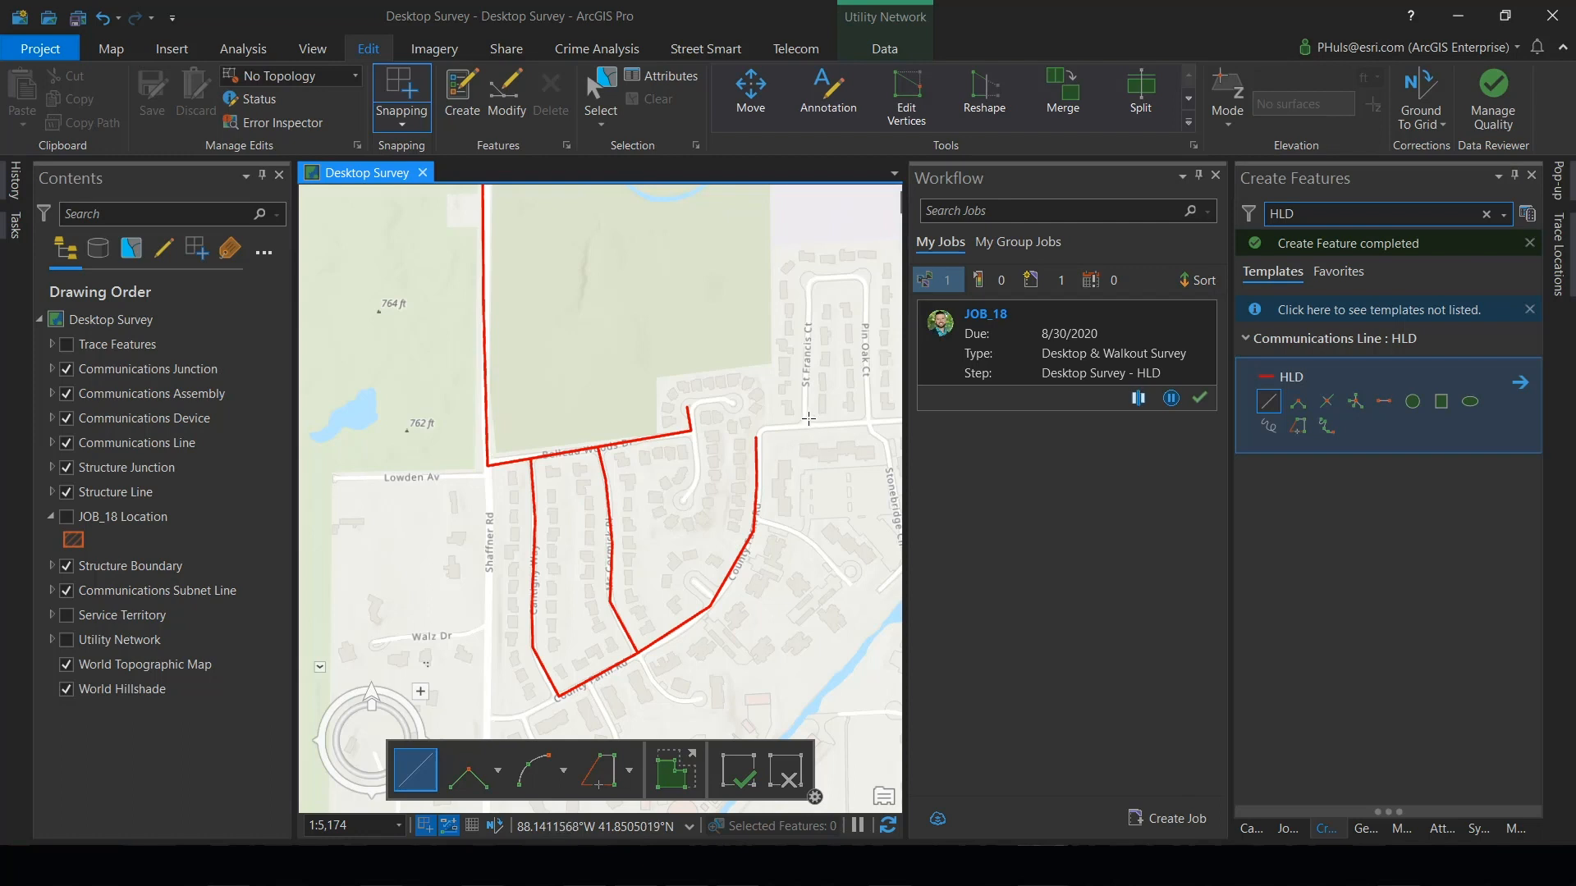
- View Street Smart street-level imagery beside the north-south HLD line and advance along the road
left_click(704, 50)
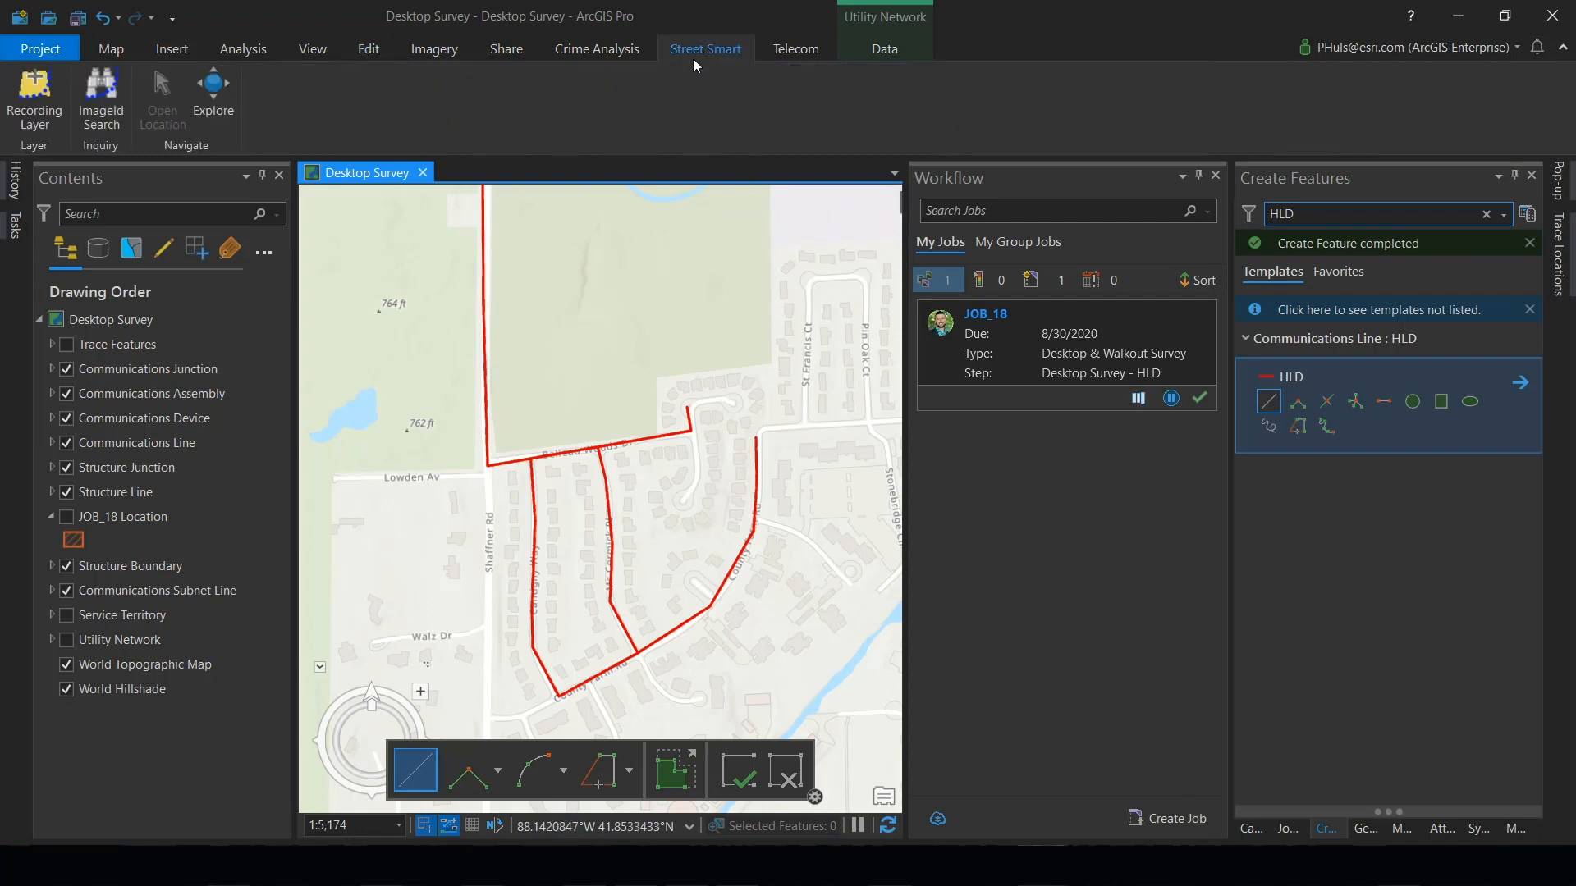
left_click(262, 174)
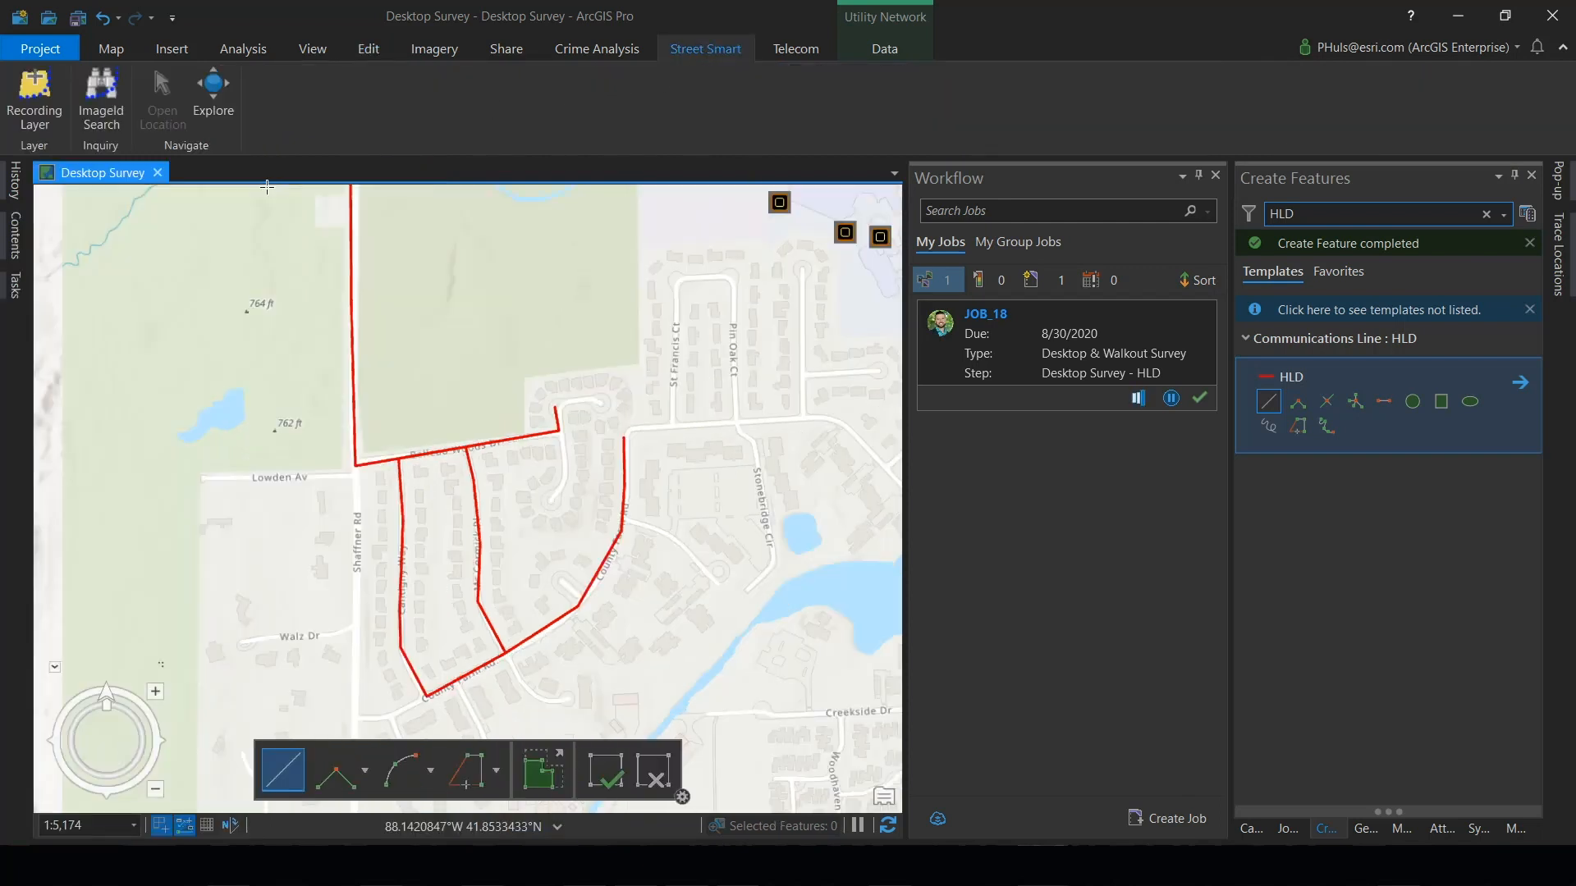
scroll(351, 202, "up", 4)
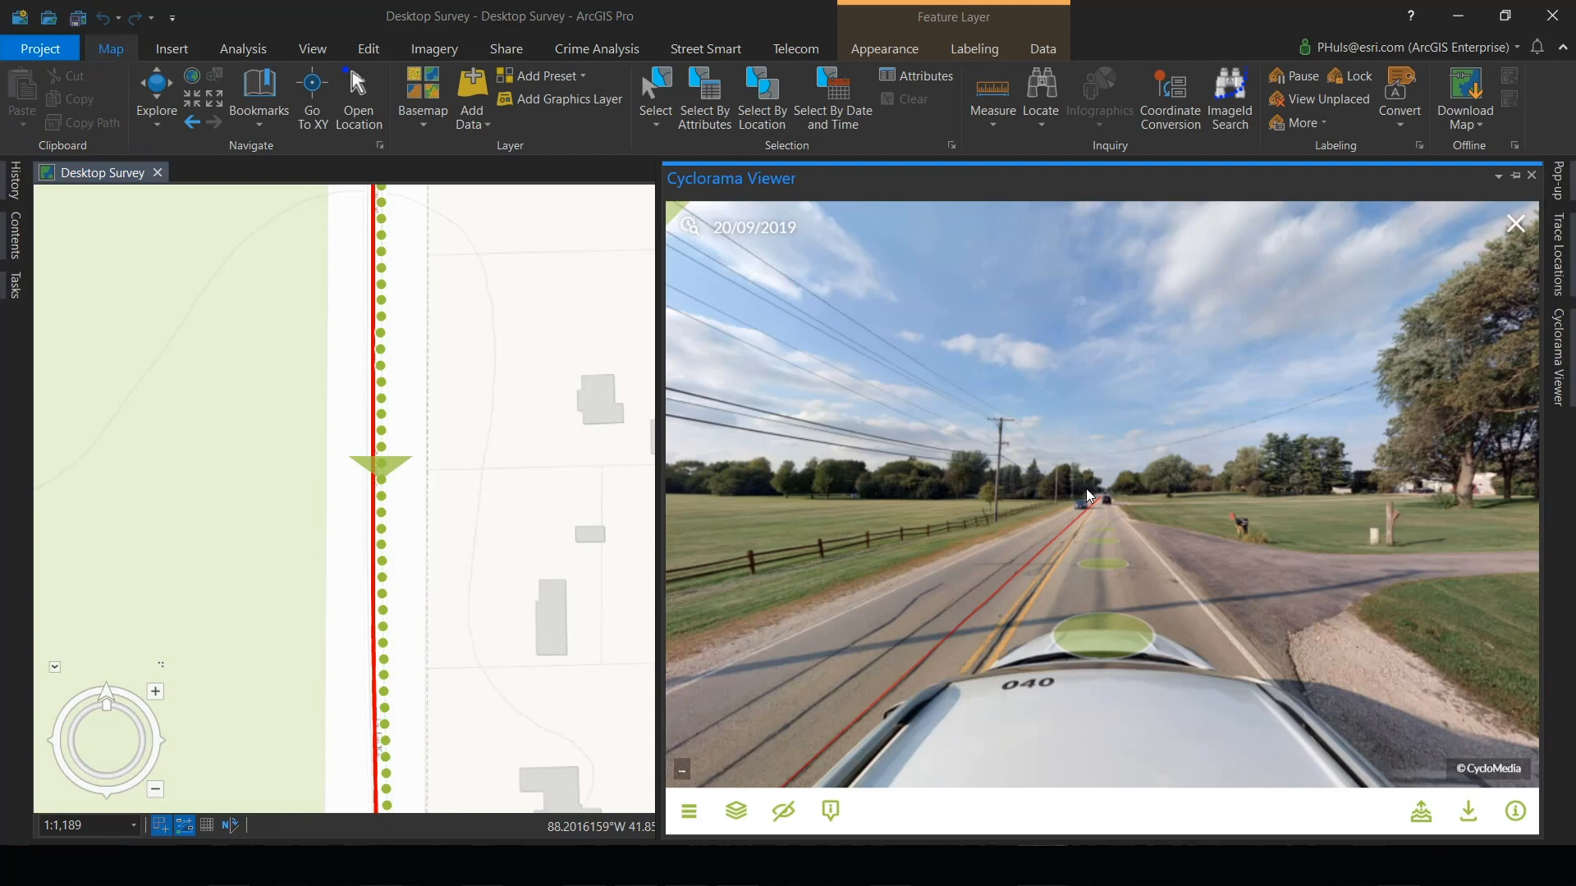
left_click(1101, 540)
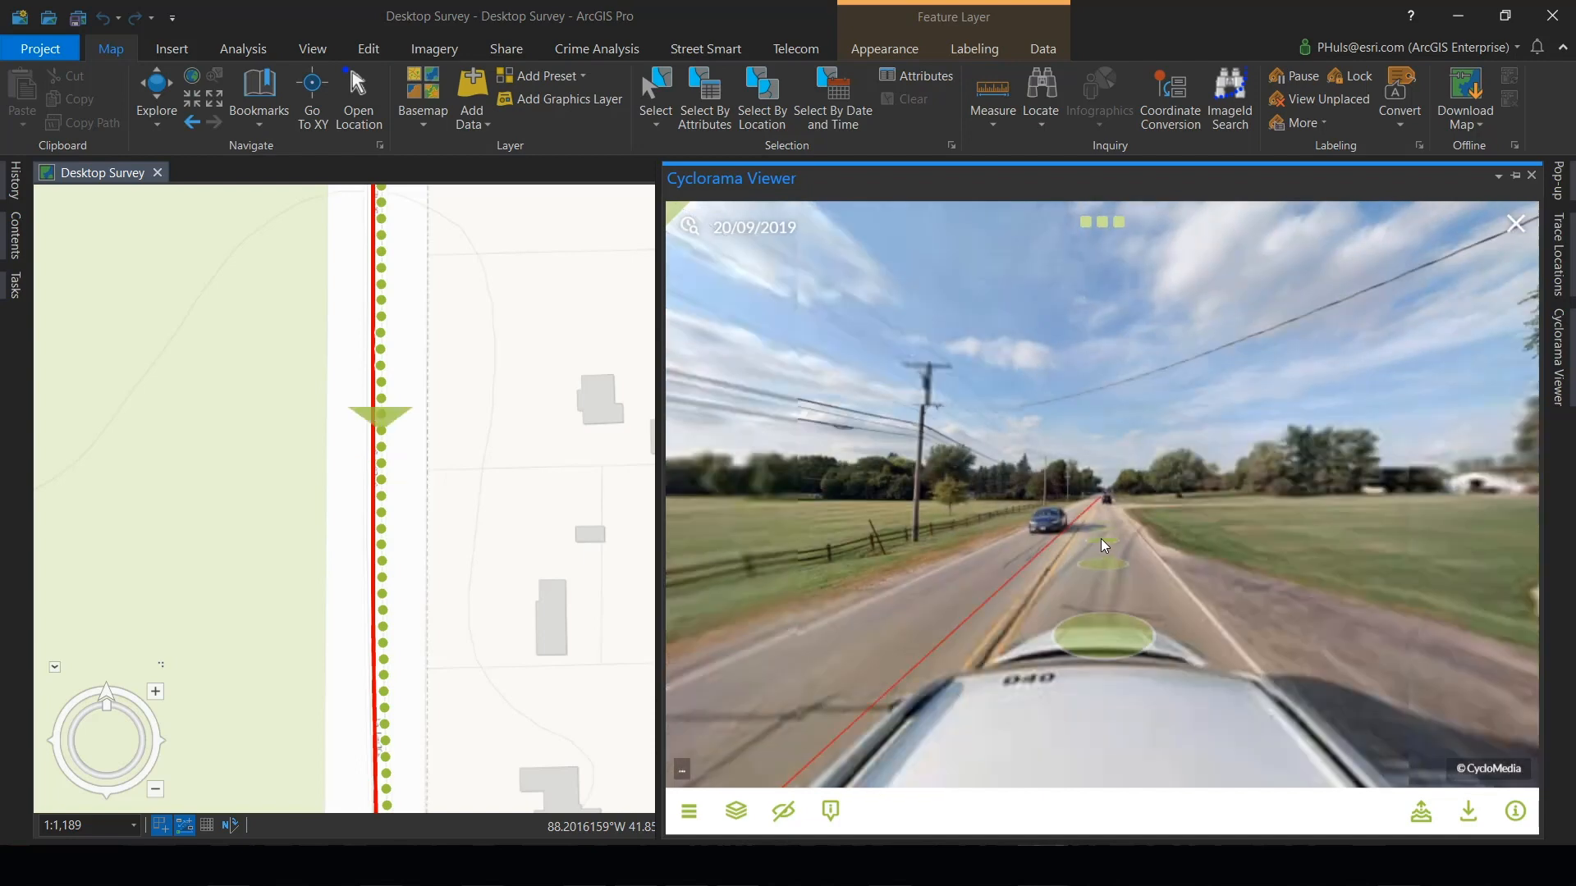
left_click(1101, 542)
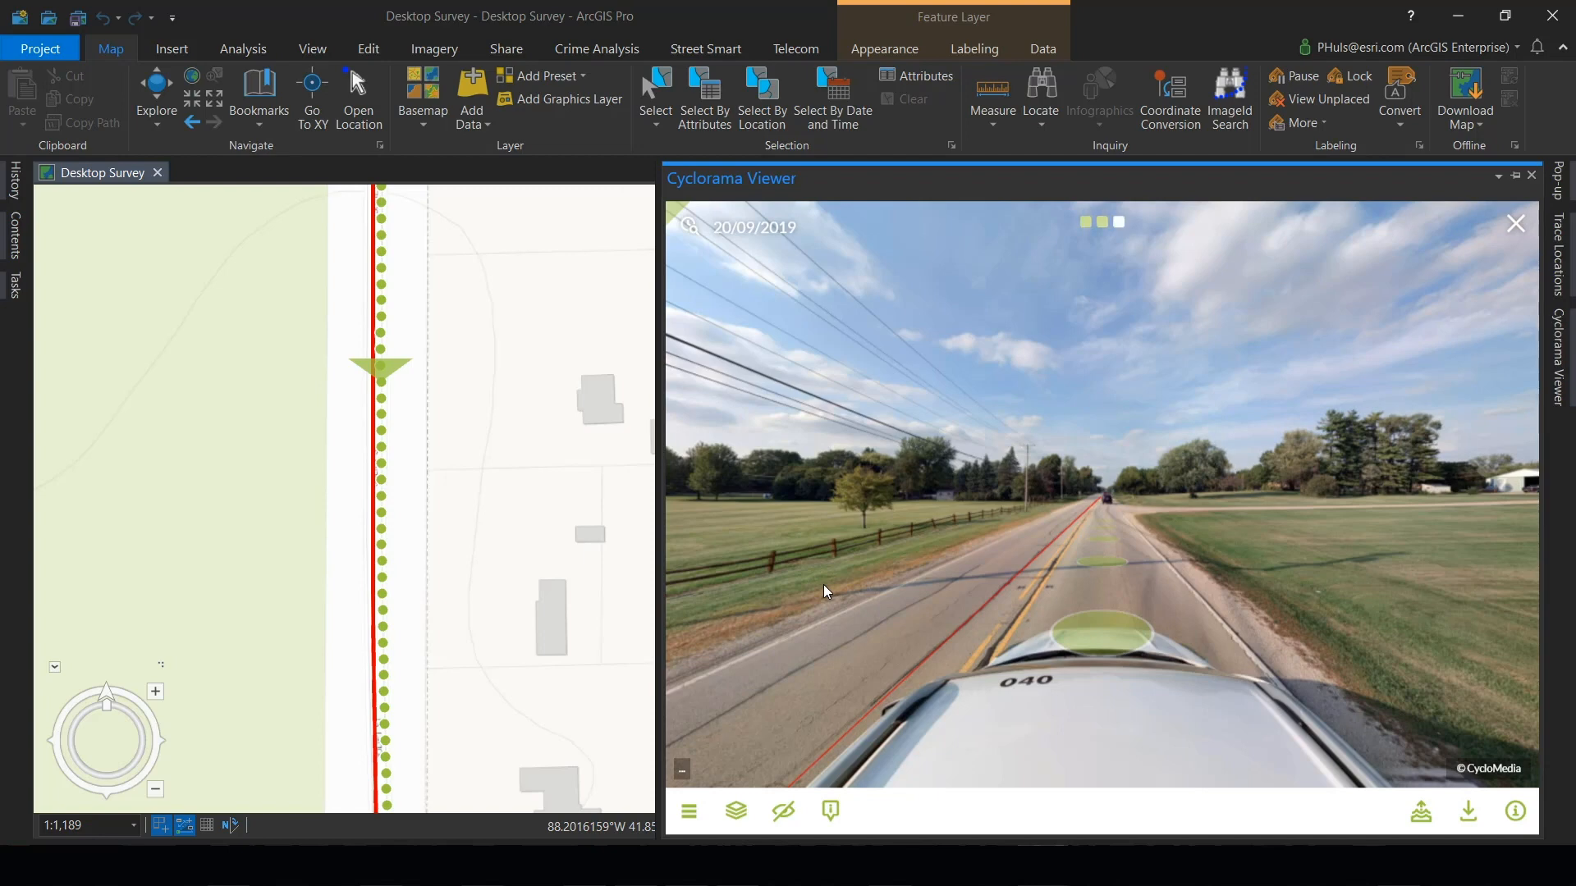
- Measure the distance on the roadside utility pole from the cable attachment up to the equipment above, deleting the duplicate second point
left_click_drag(804, 564, 1283, 568)
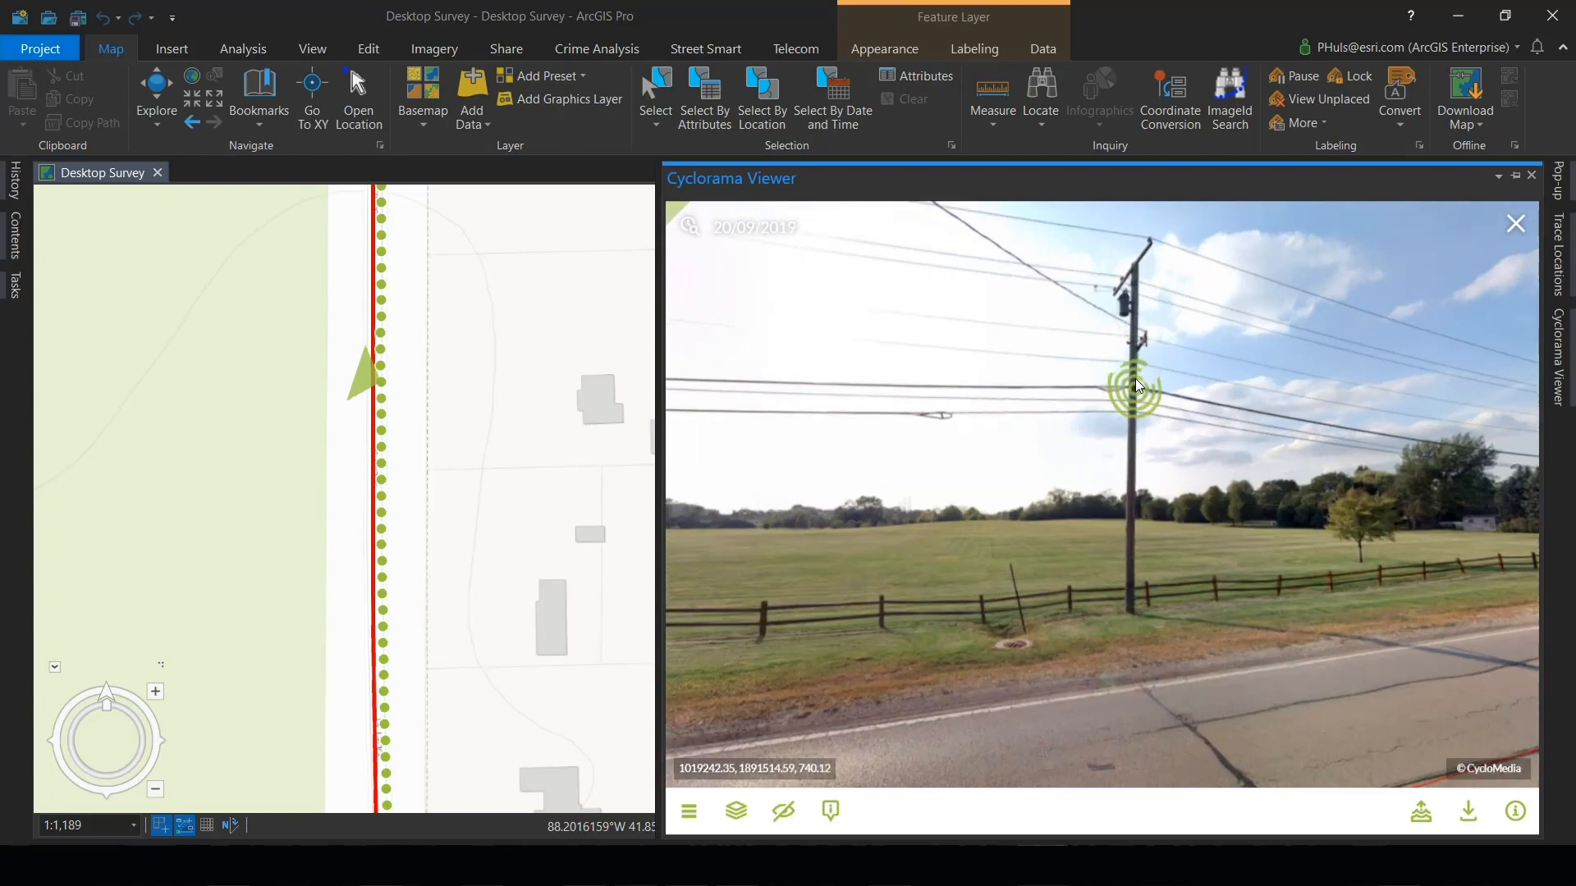
scroll(1135, 381, "up", 3)
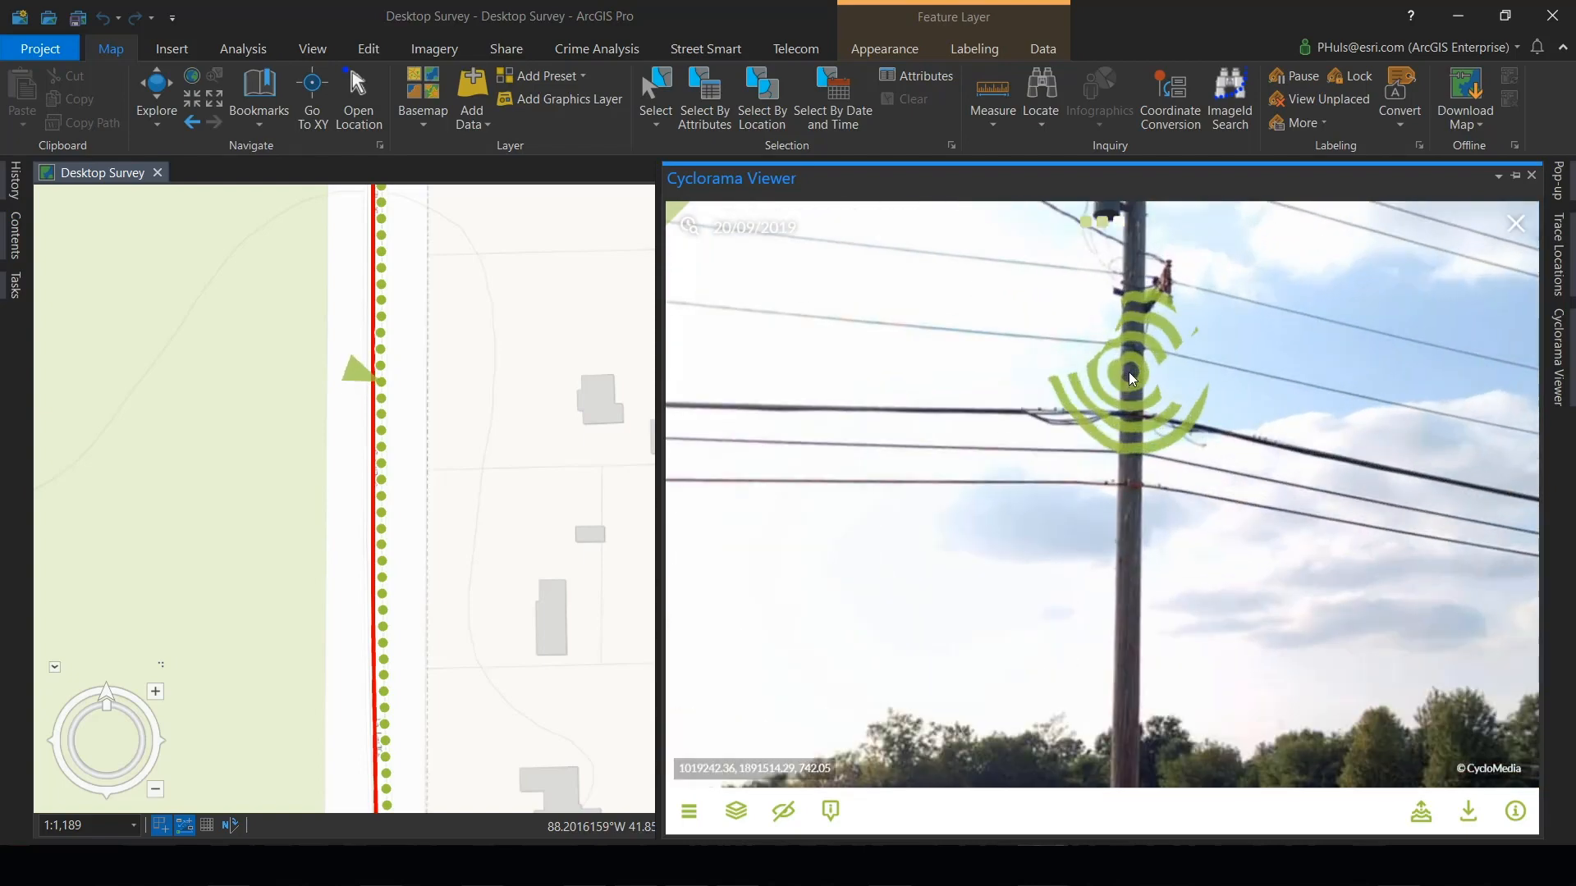
scroll(1129, 371, "up", 2)
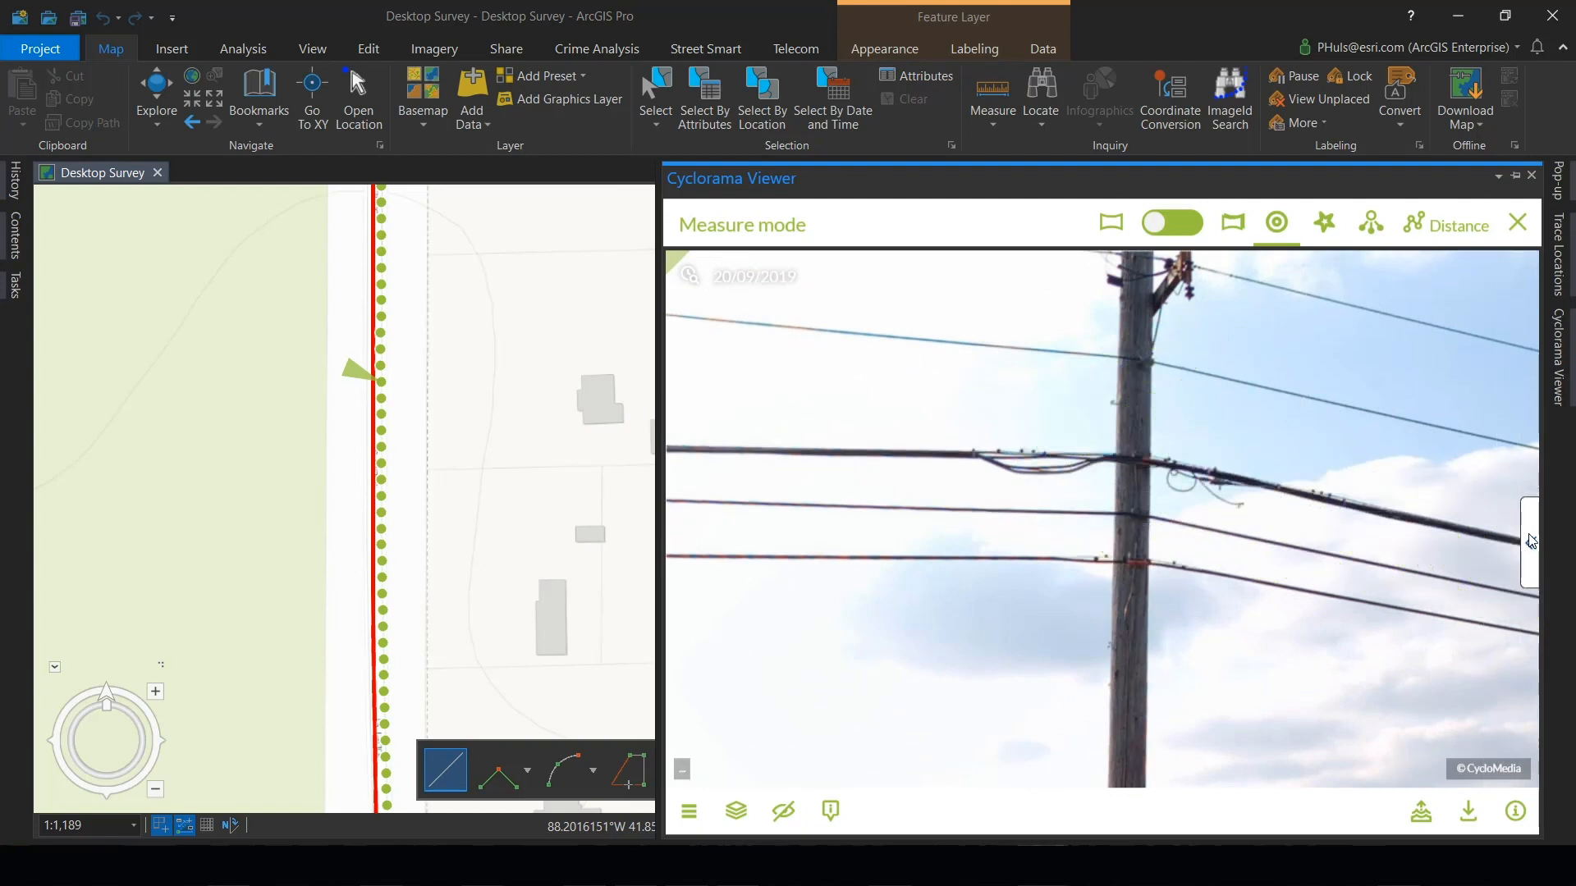
left_click(1531, 542)
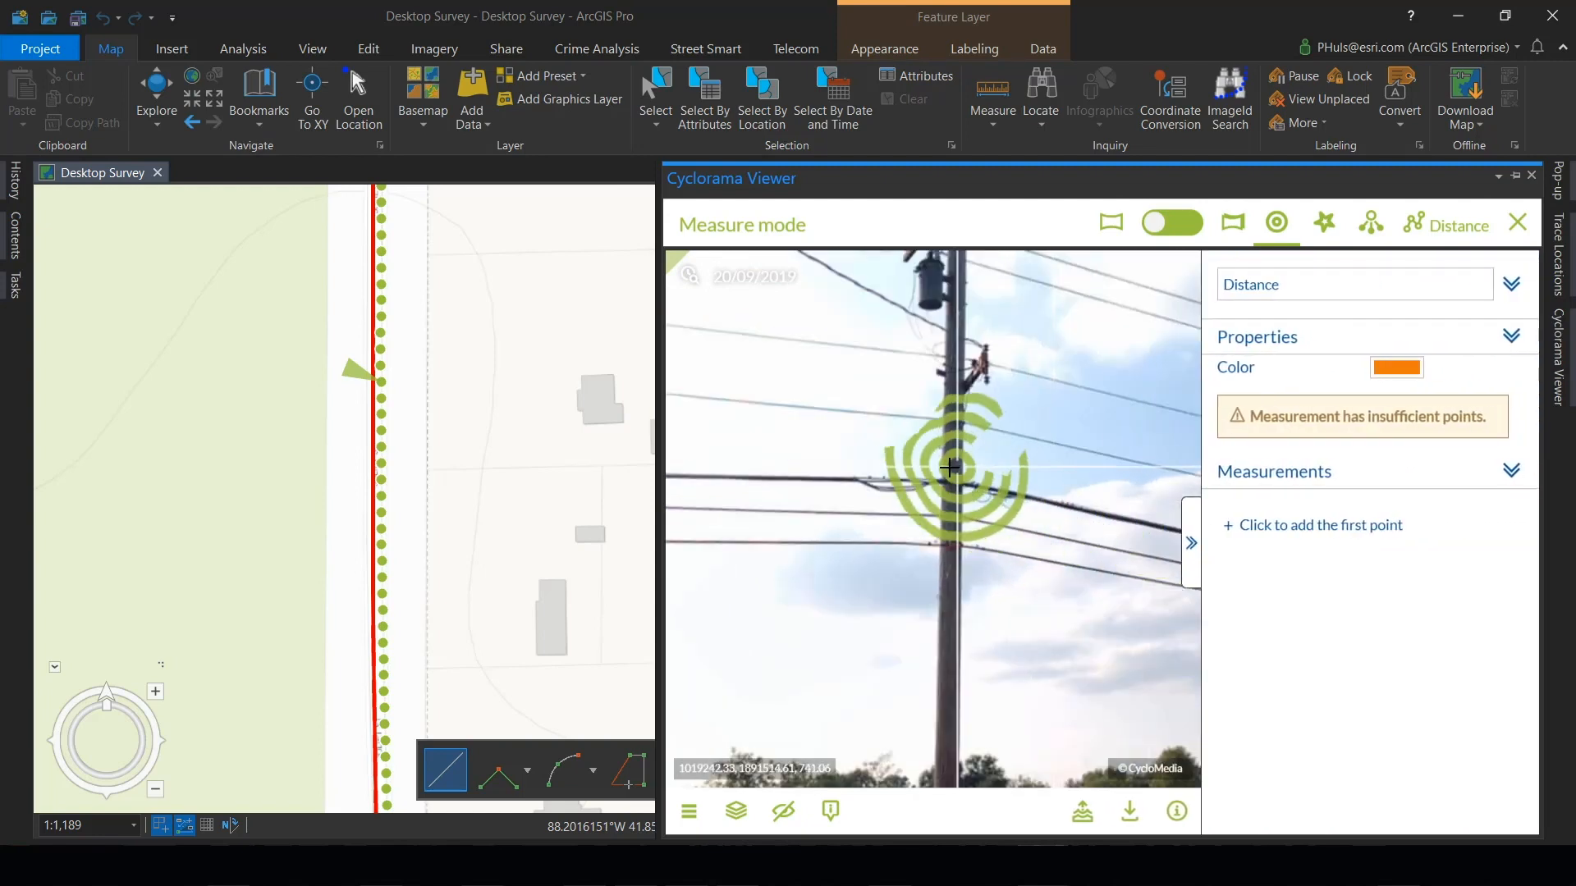
left_click(950, 467)
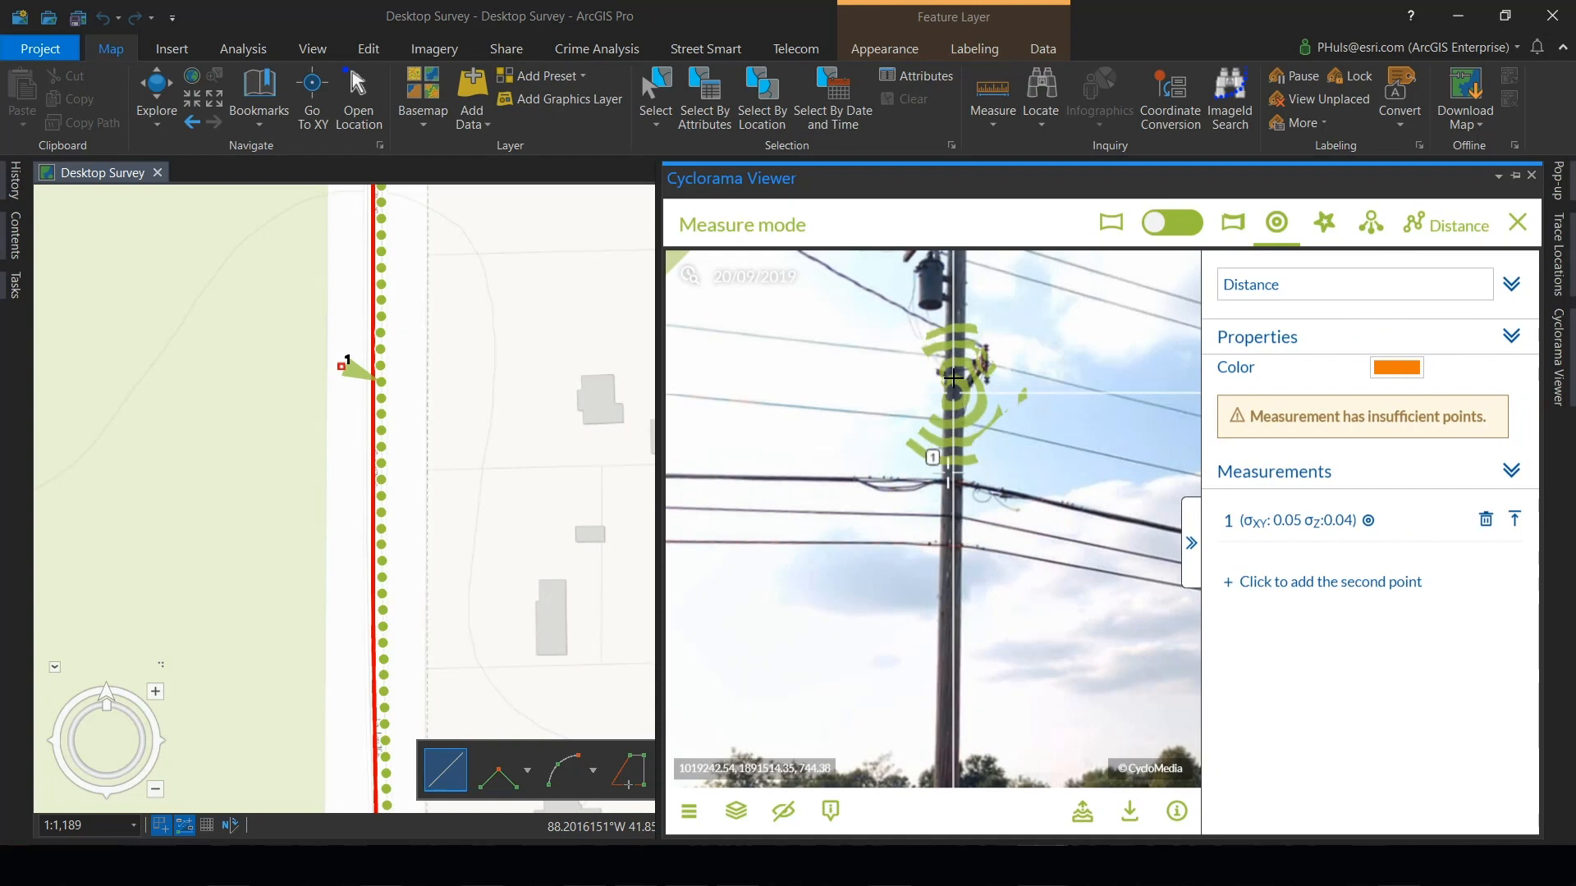
double_click(953, 348)
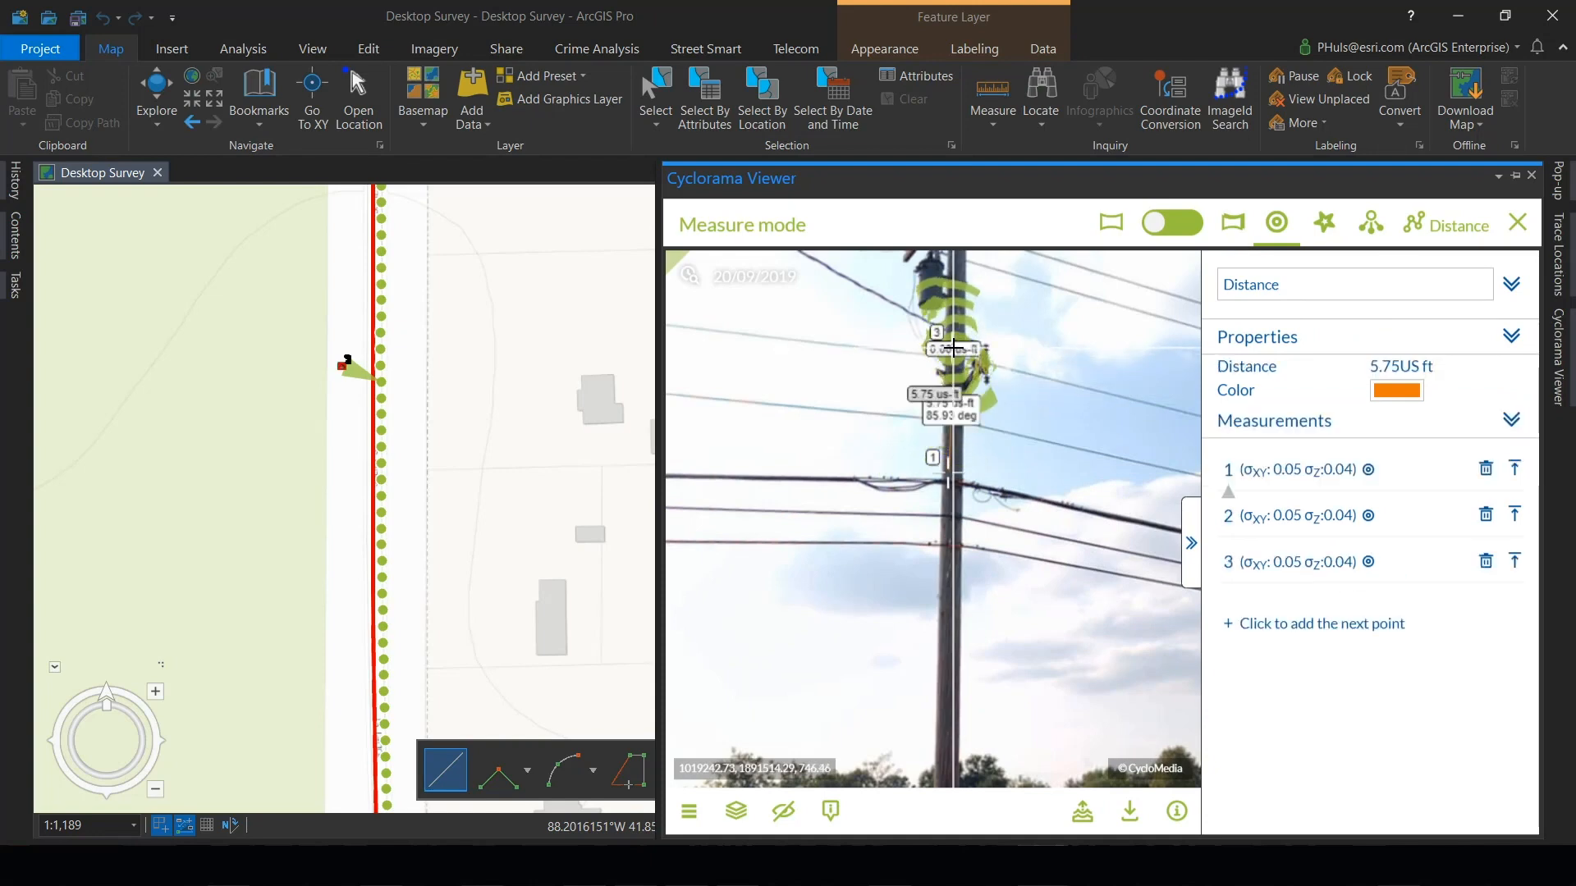
left_click(1486, 517)
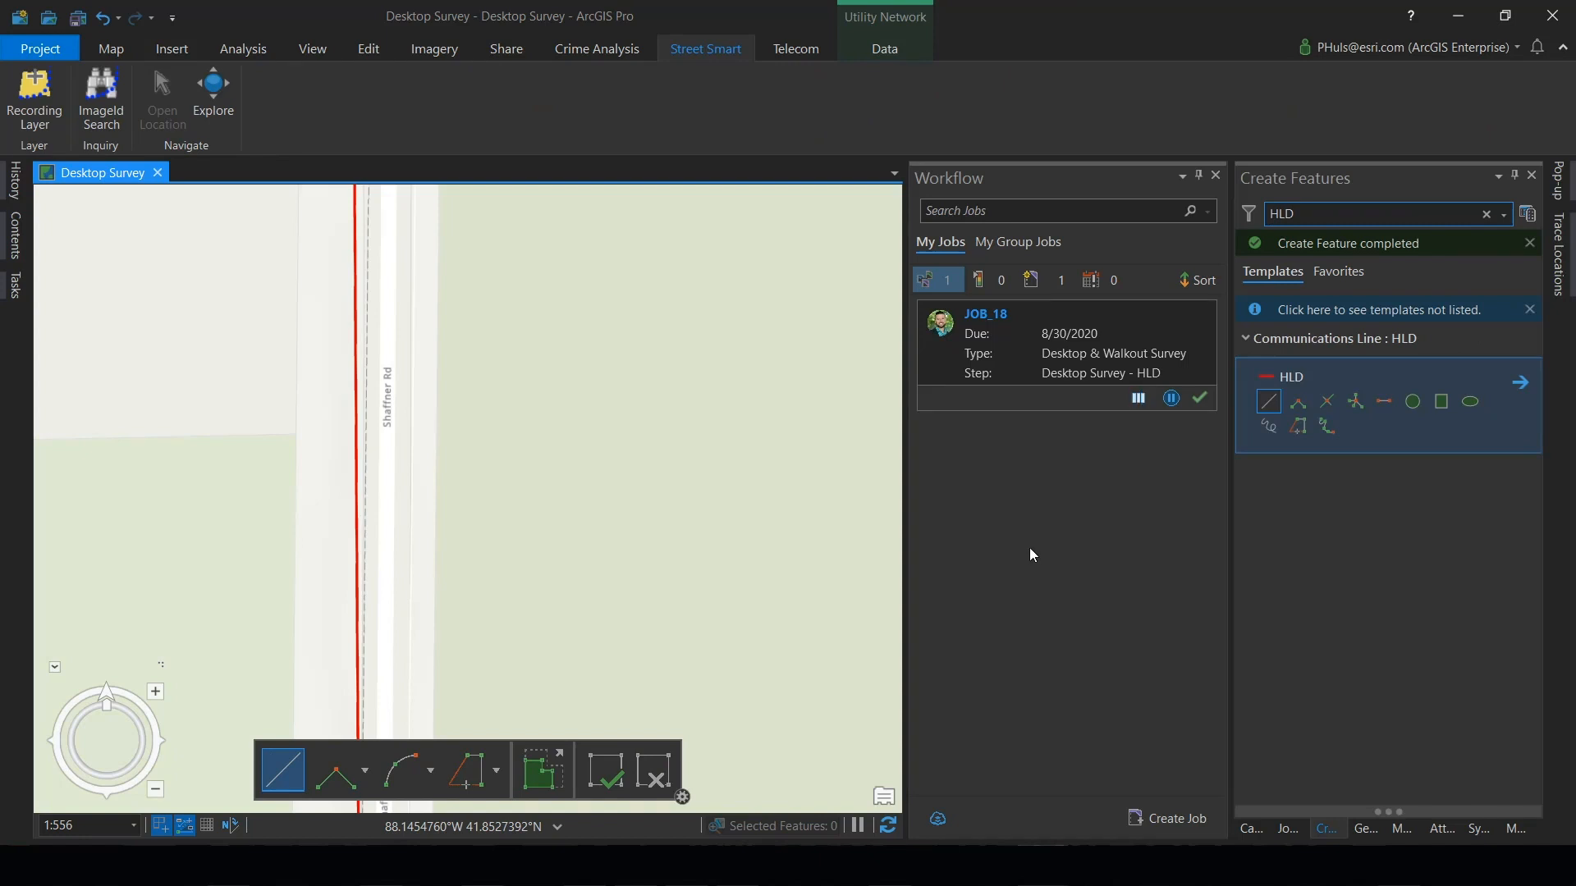
- Mark JOB_18's Desktop Survey - HLD step as finished
left_click(1199, 400)
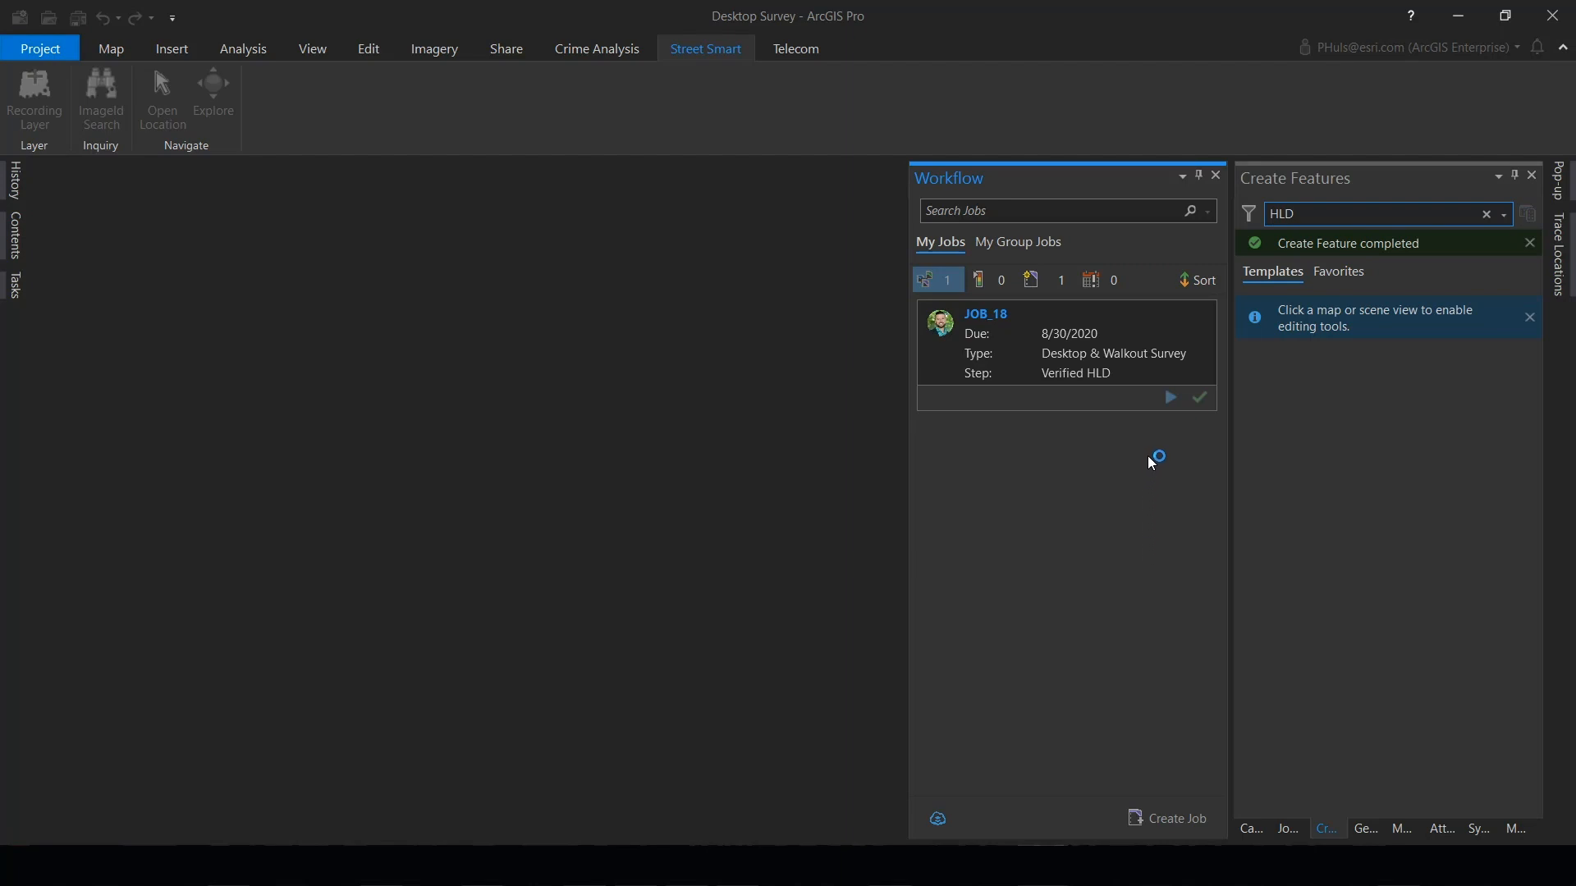
- Run JOB_18's Verified HLD step and answer Yes to the desktop survey being complete
left_click(1172, 397)
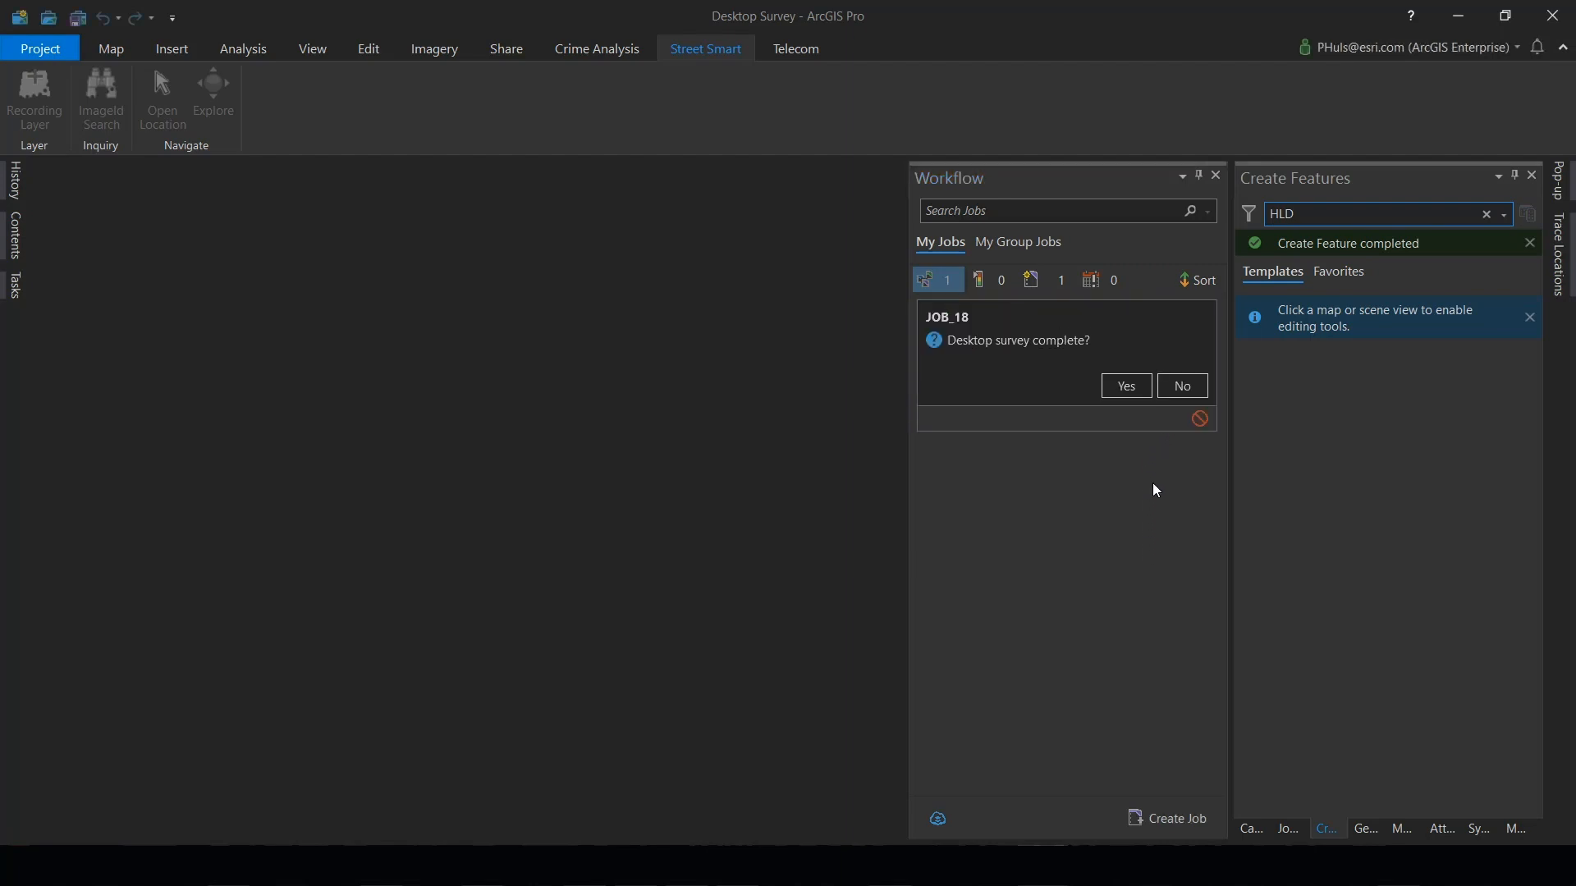
left_click(1127, 387)
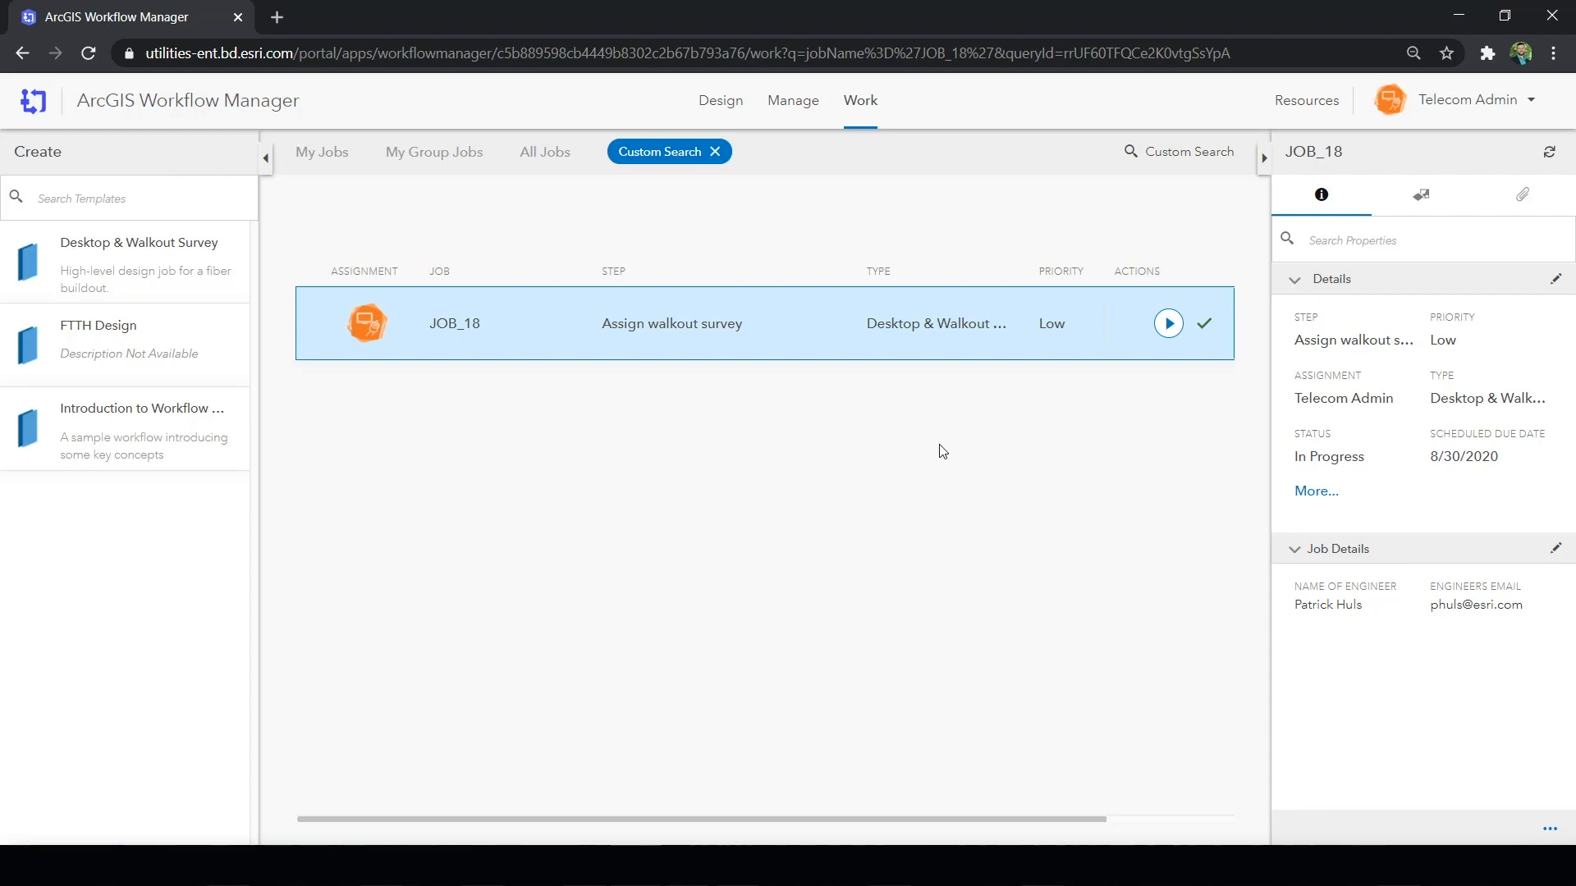
- Switch to ArcGIS Workflow Manager, run JOB_18's Assign walkout survey step and start an assignment from the JOB_18 area on the map
left_click(1168, 323)
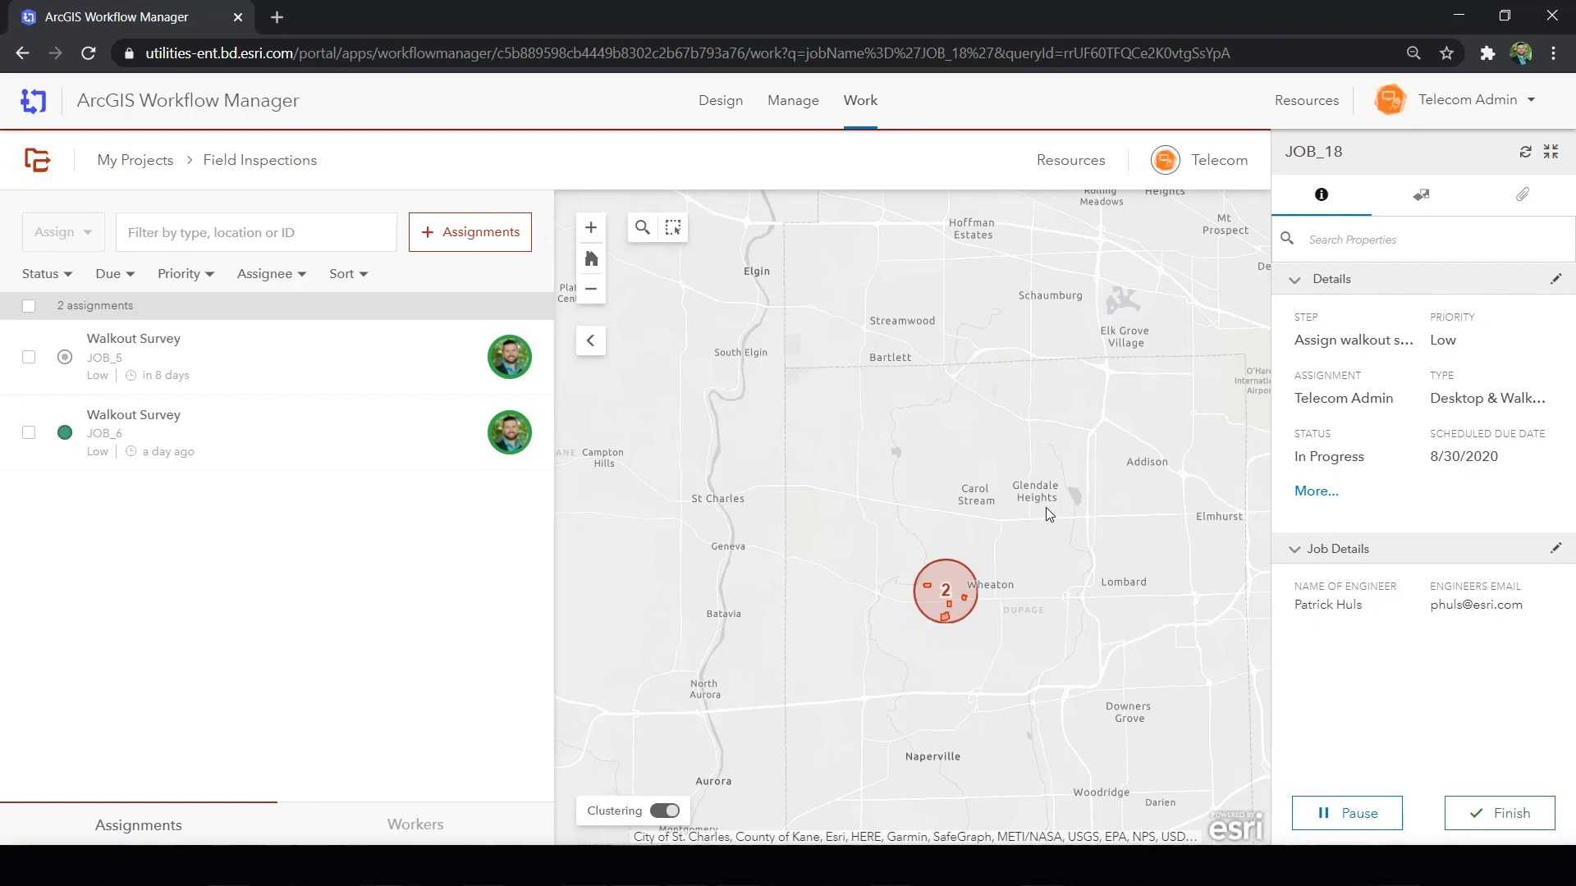
scroll(943, 614, "up", 3)
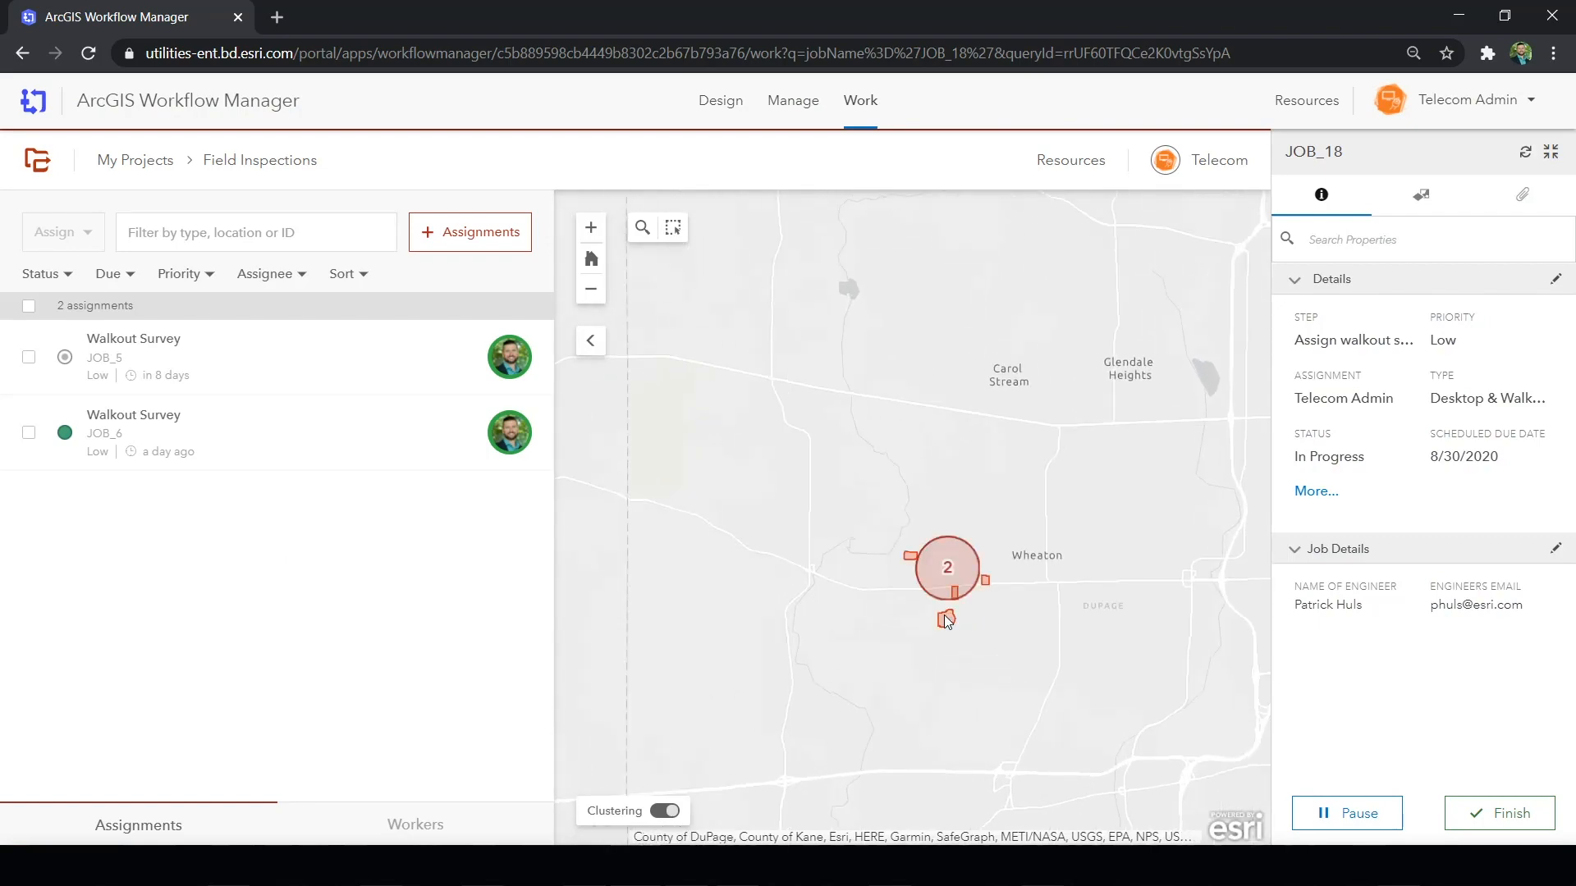
scroll(944, 612, "up", 2)
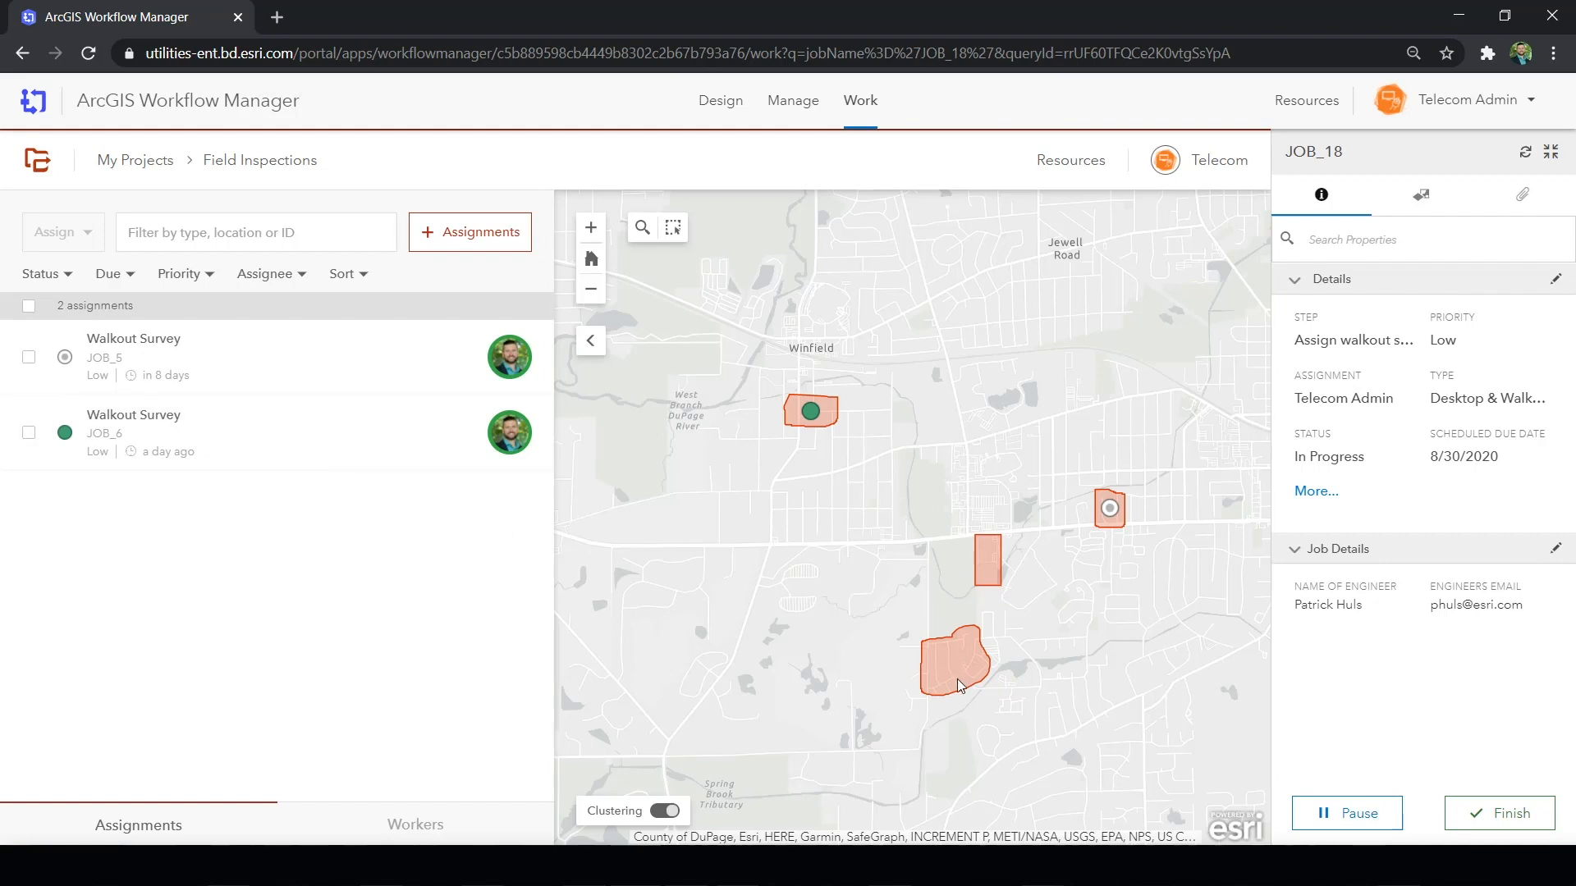
scroll(950, 702, "up", 1)
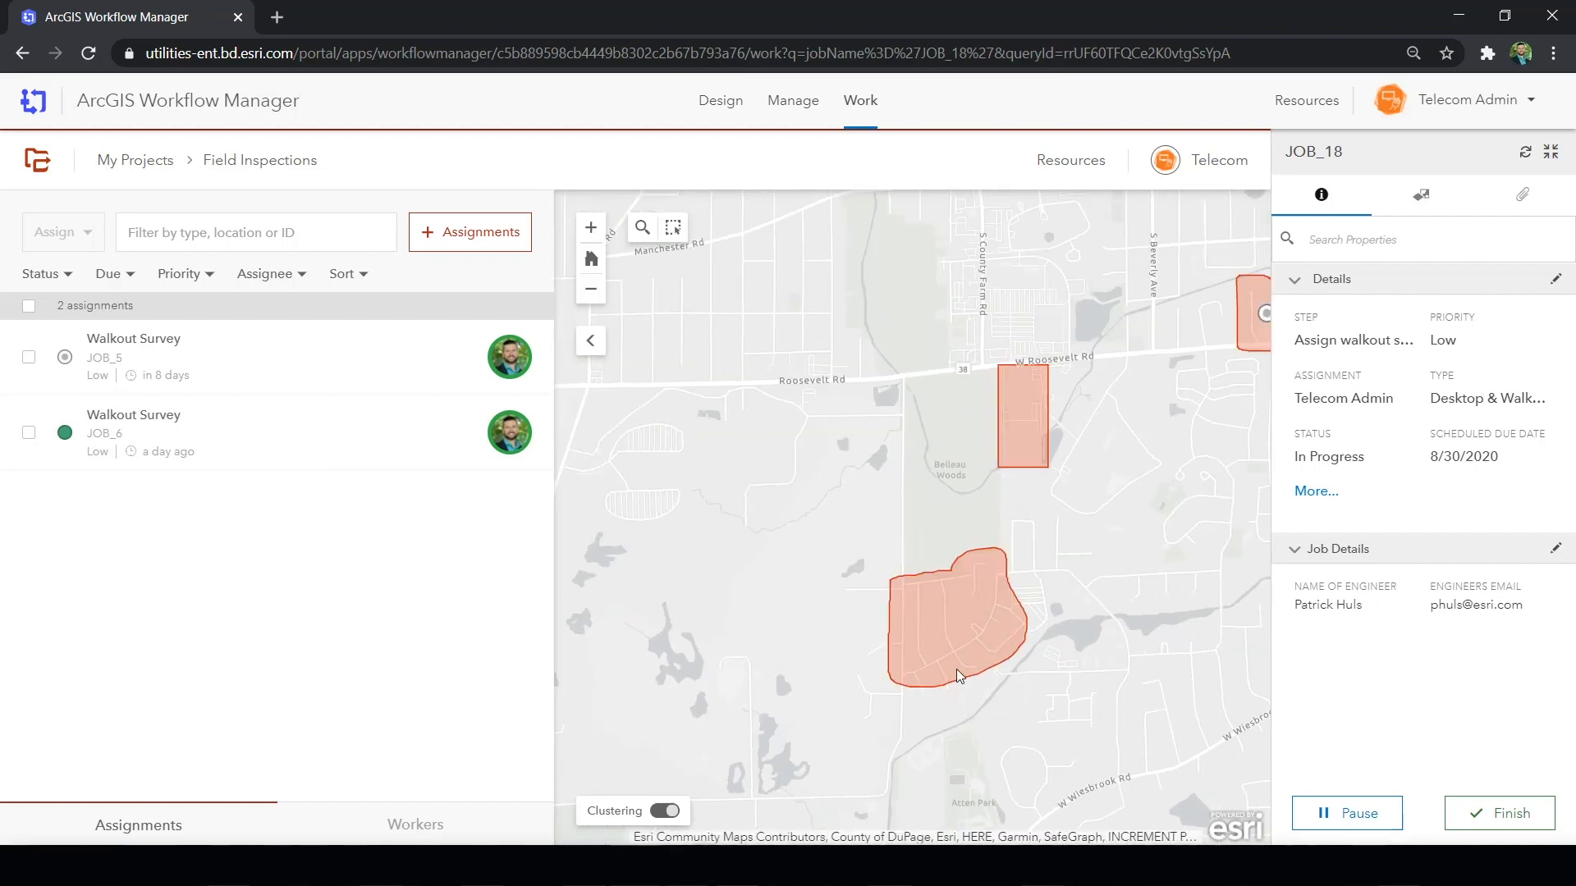
scroll(958, 632, "up", 2)
left_click(960, 625)
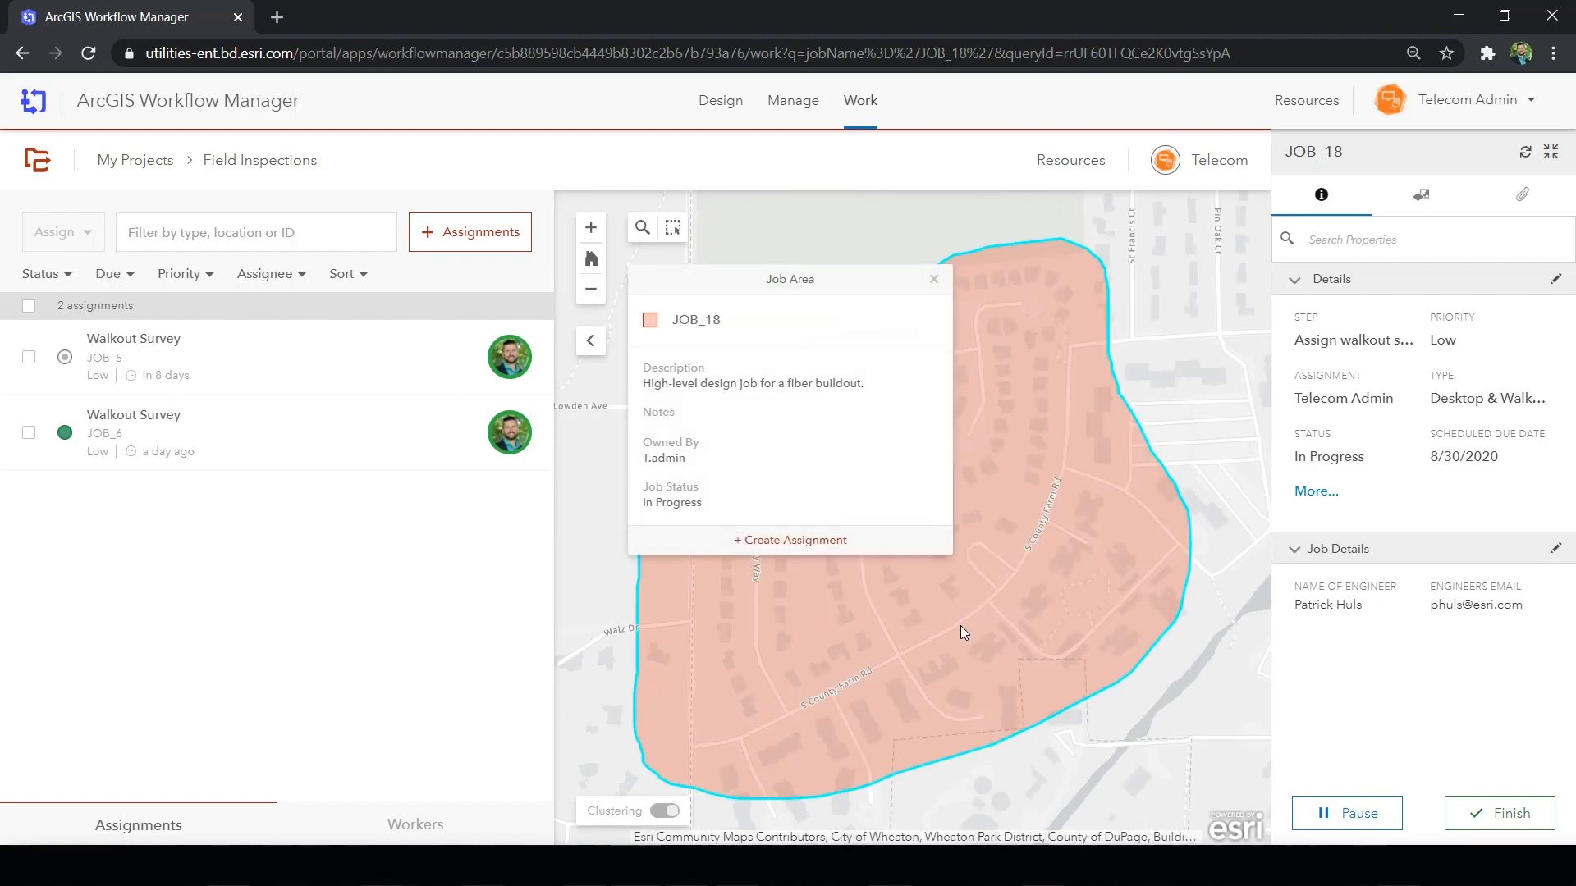
left_click(817, 546)
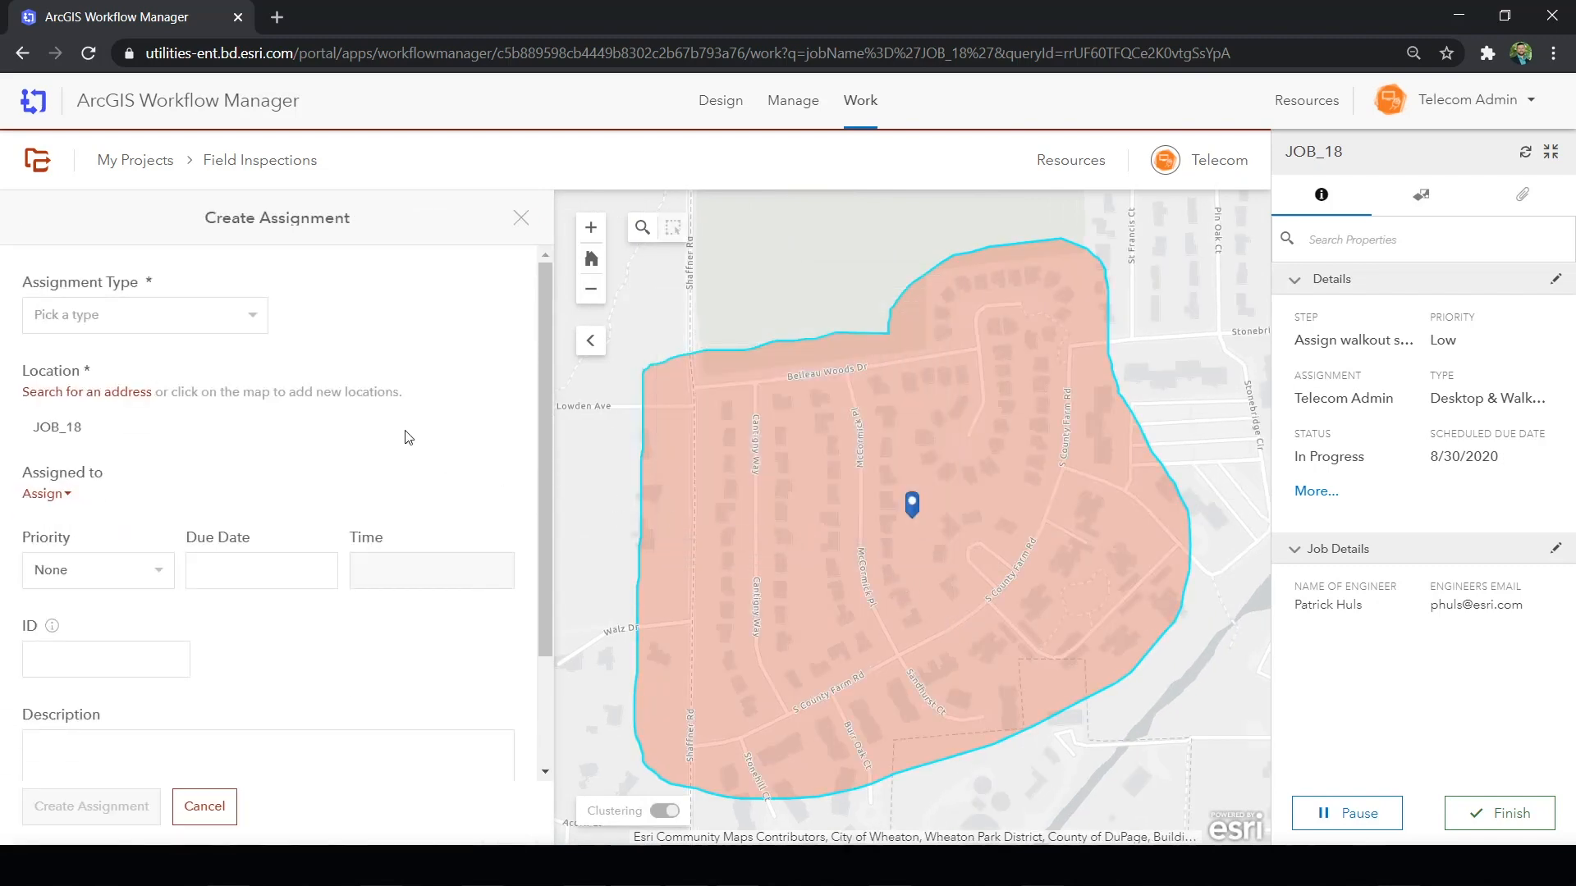
- Set the assignment type to Walkout Survey, assign it to the worker currently working, and set the priority to Critical
left_click(251, 318)
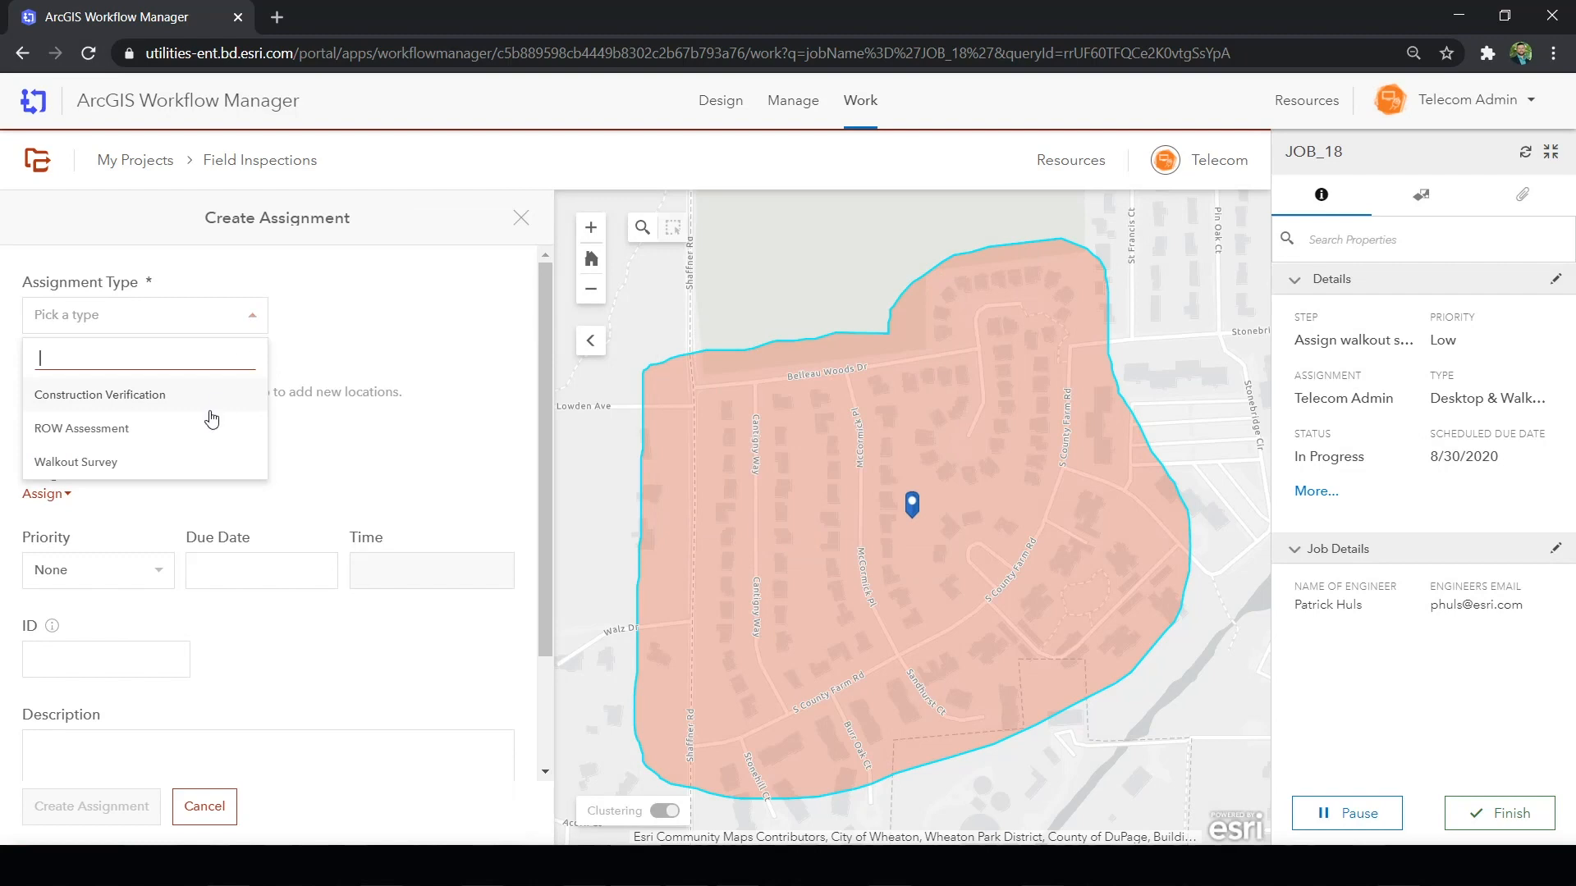
left_click(170, 462)
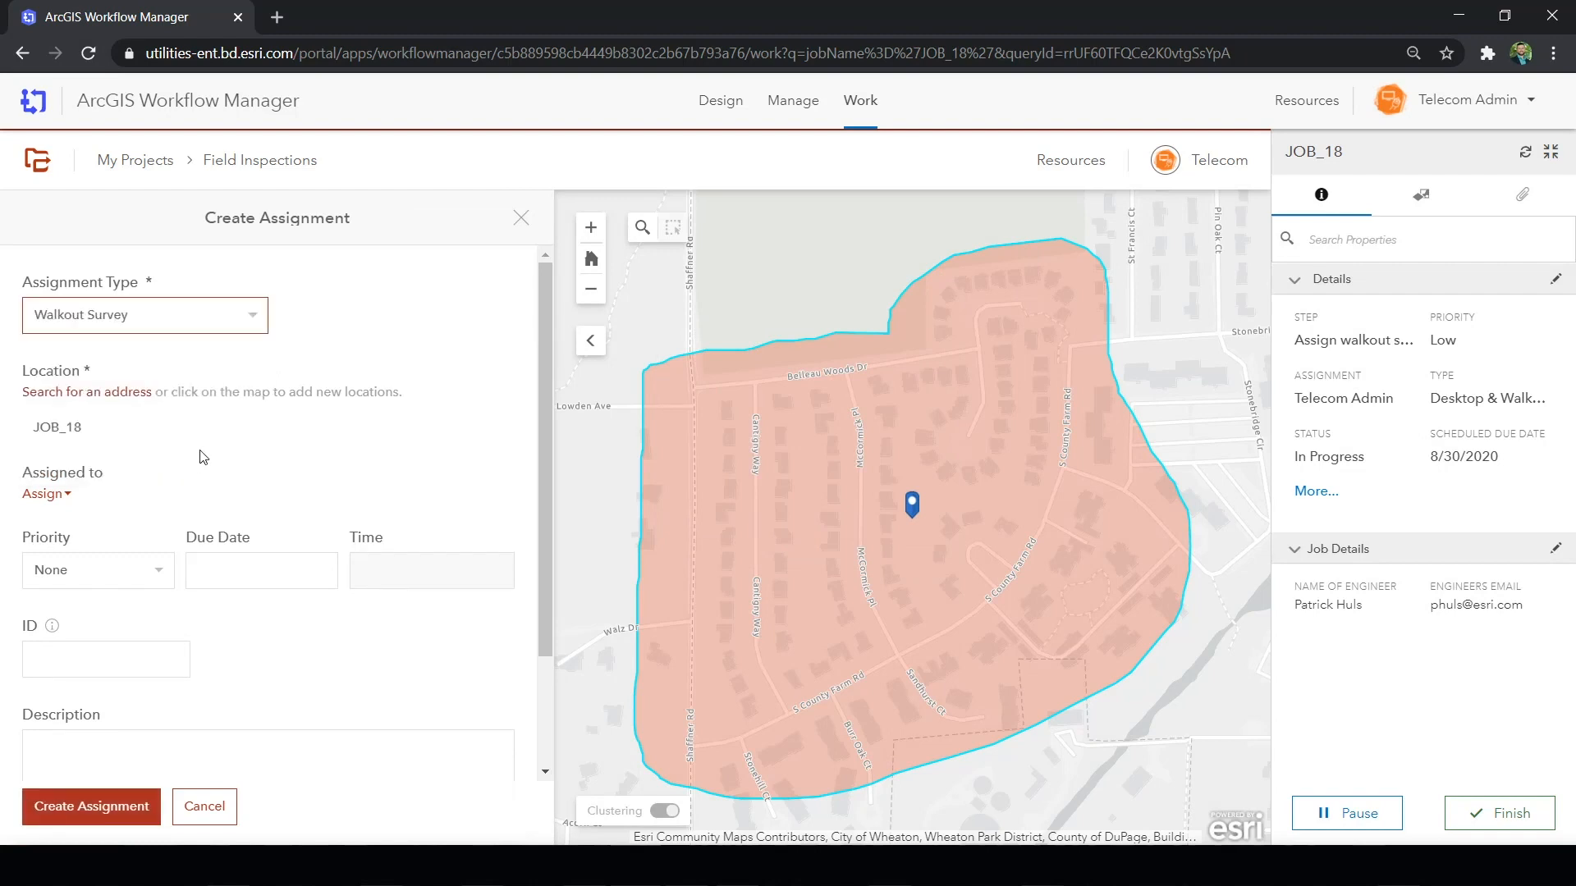
left_click(49, 495)
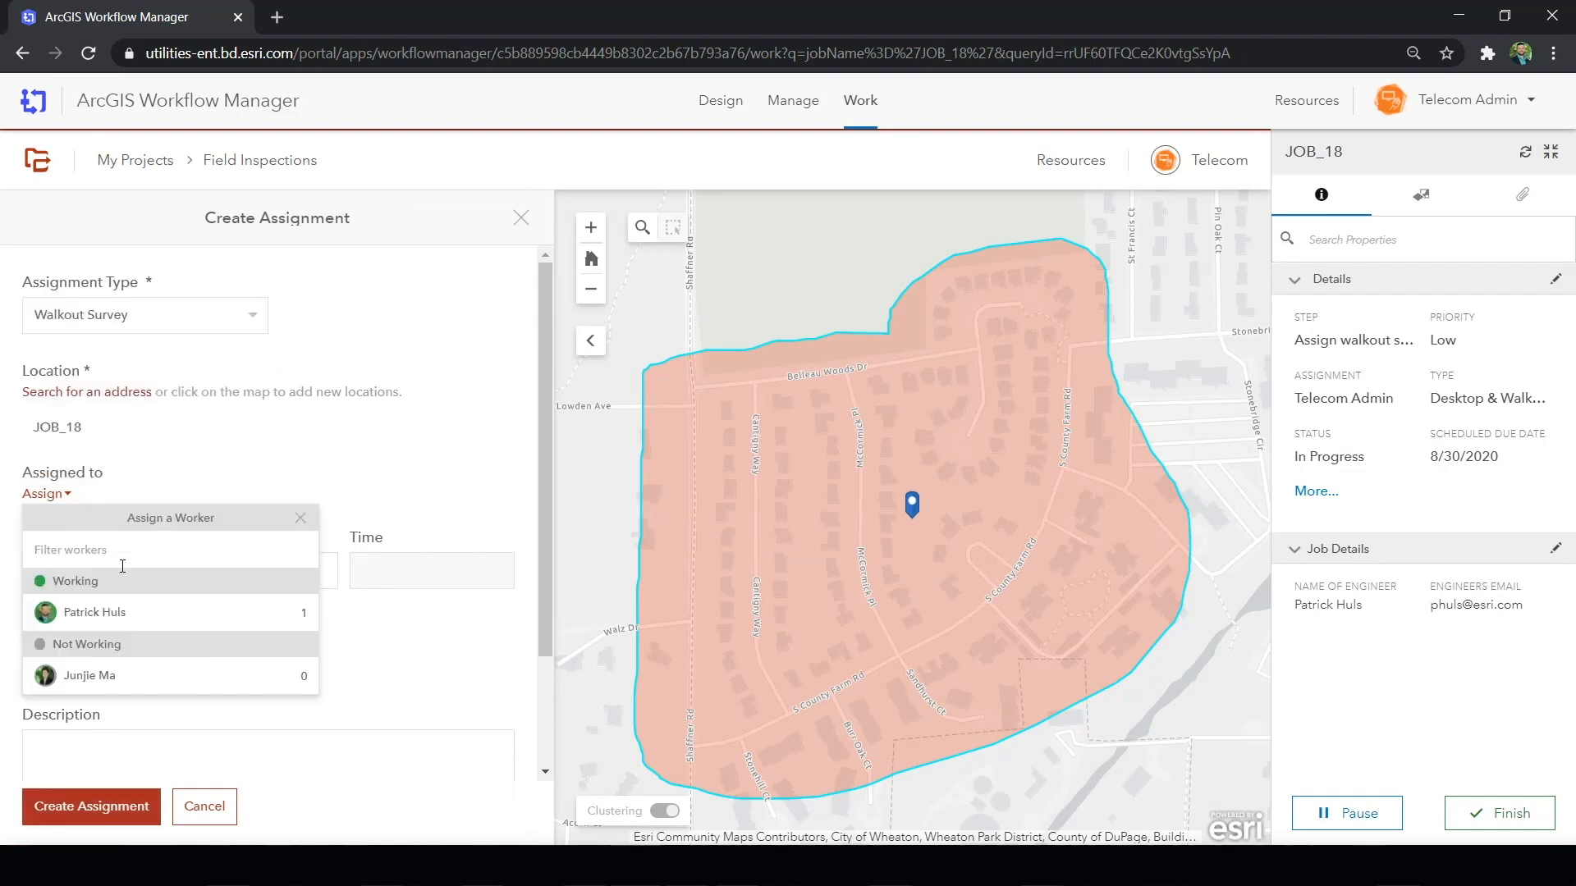
left_click(135, 612)
left_click(162, 590)
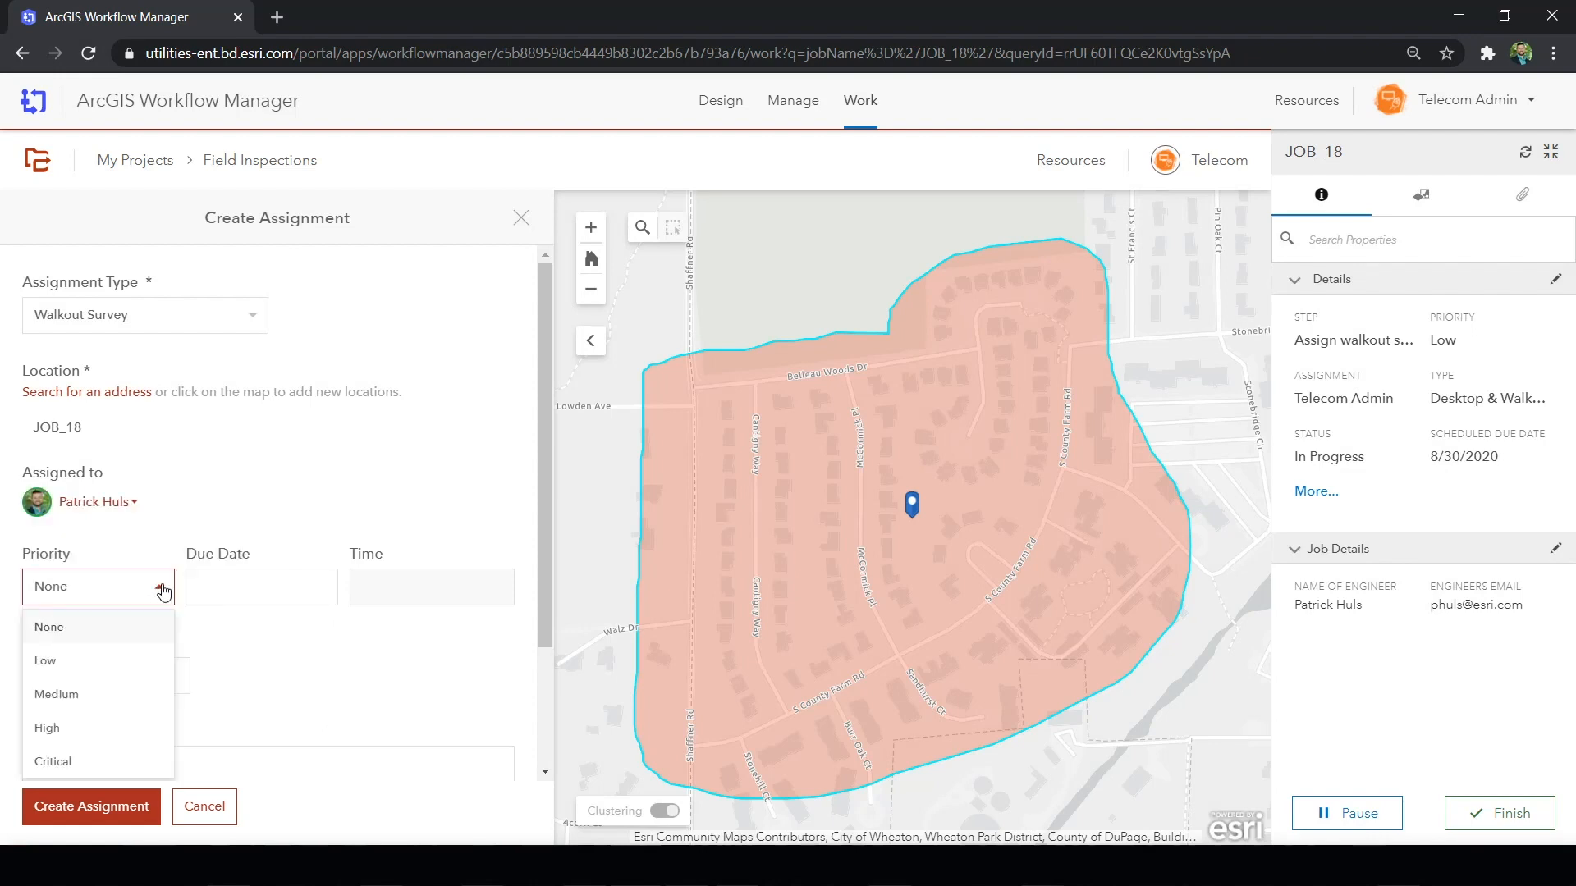
left_click(131, 760)
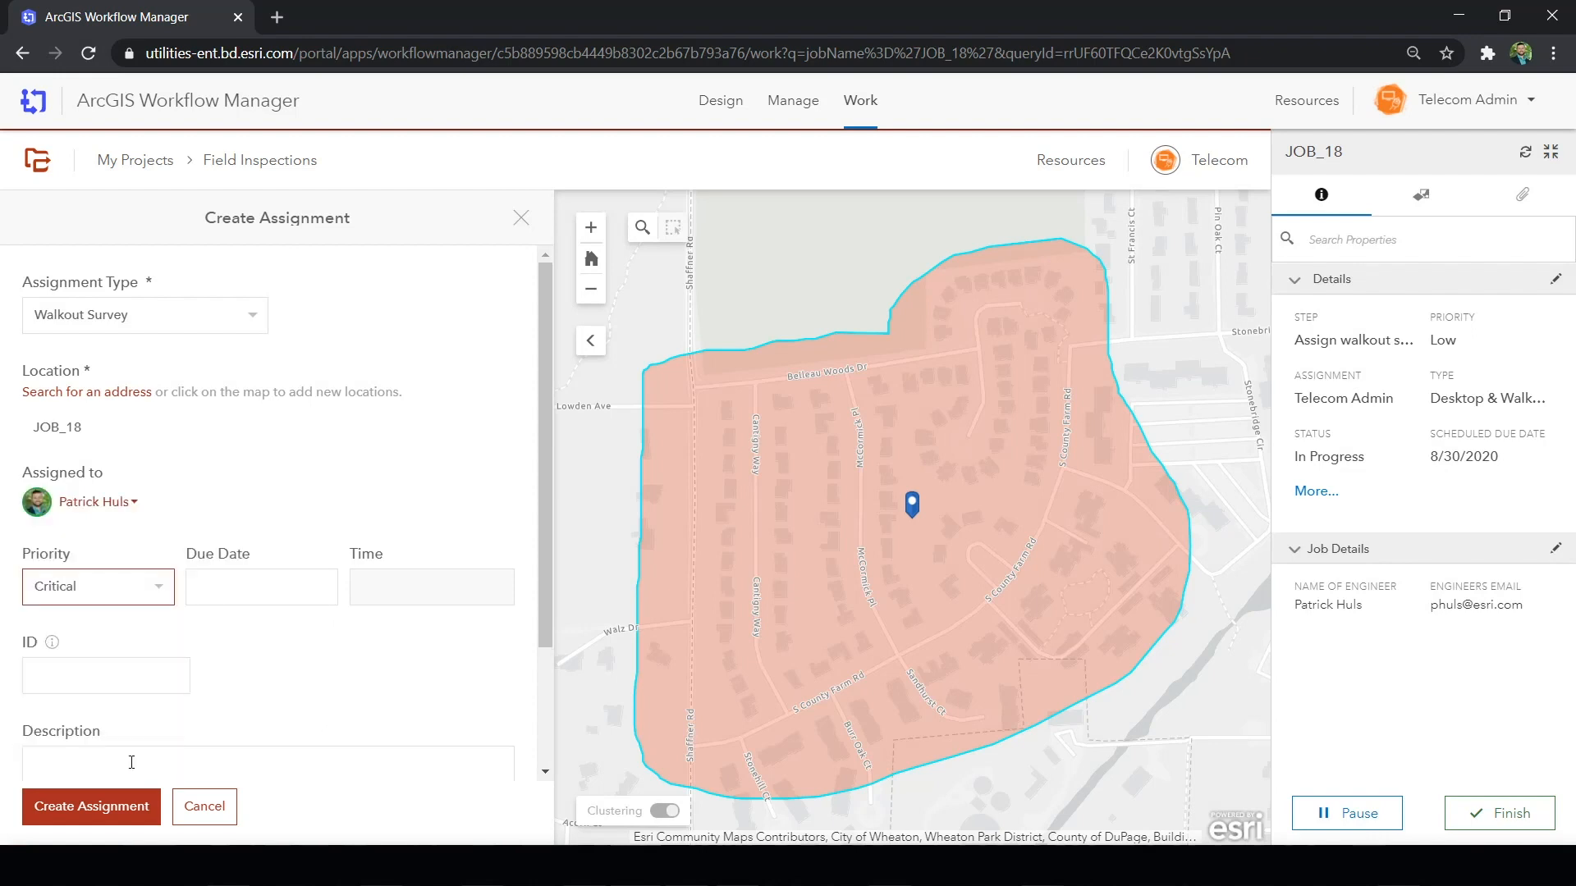
- Set the assignment's due date to 8/21/2020 and the time to 9:00 am
left_click(205, 588)
scroll(353, 706, "down", 1)
left_click(360, 674)
left_click(410, 484)
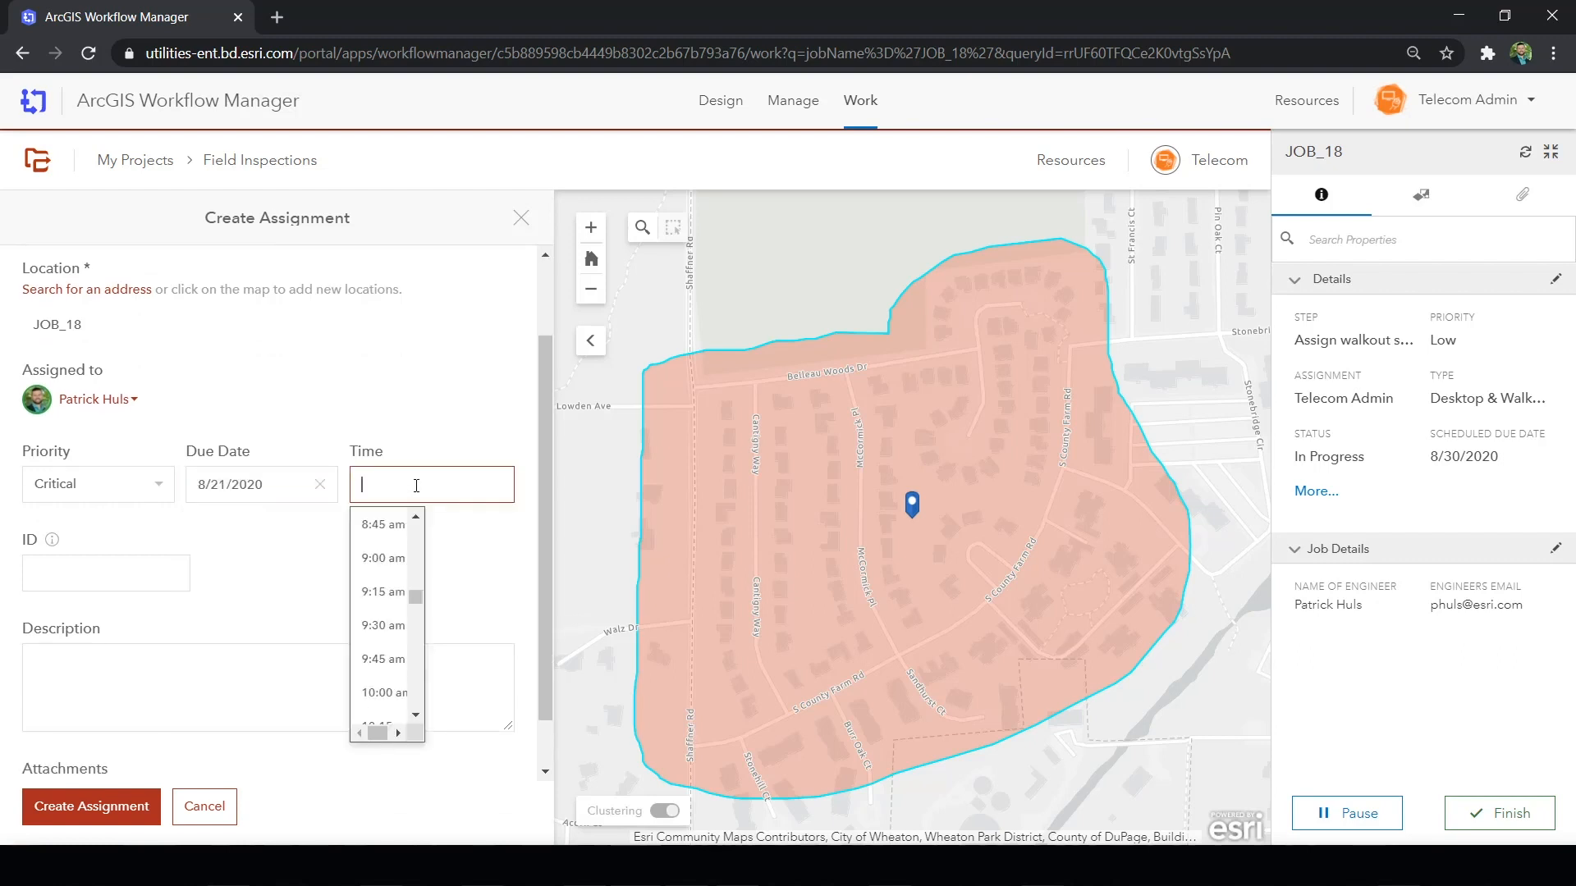
left_click(393, 573)
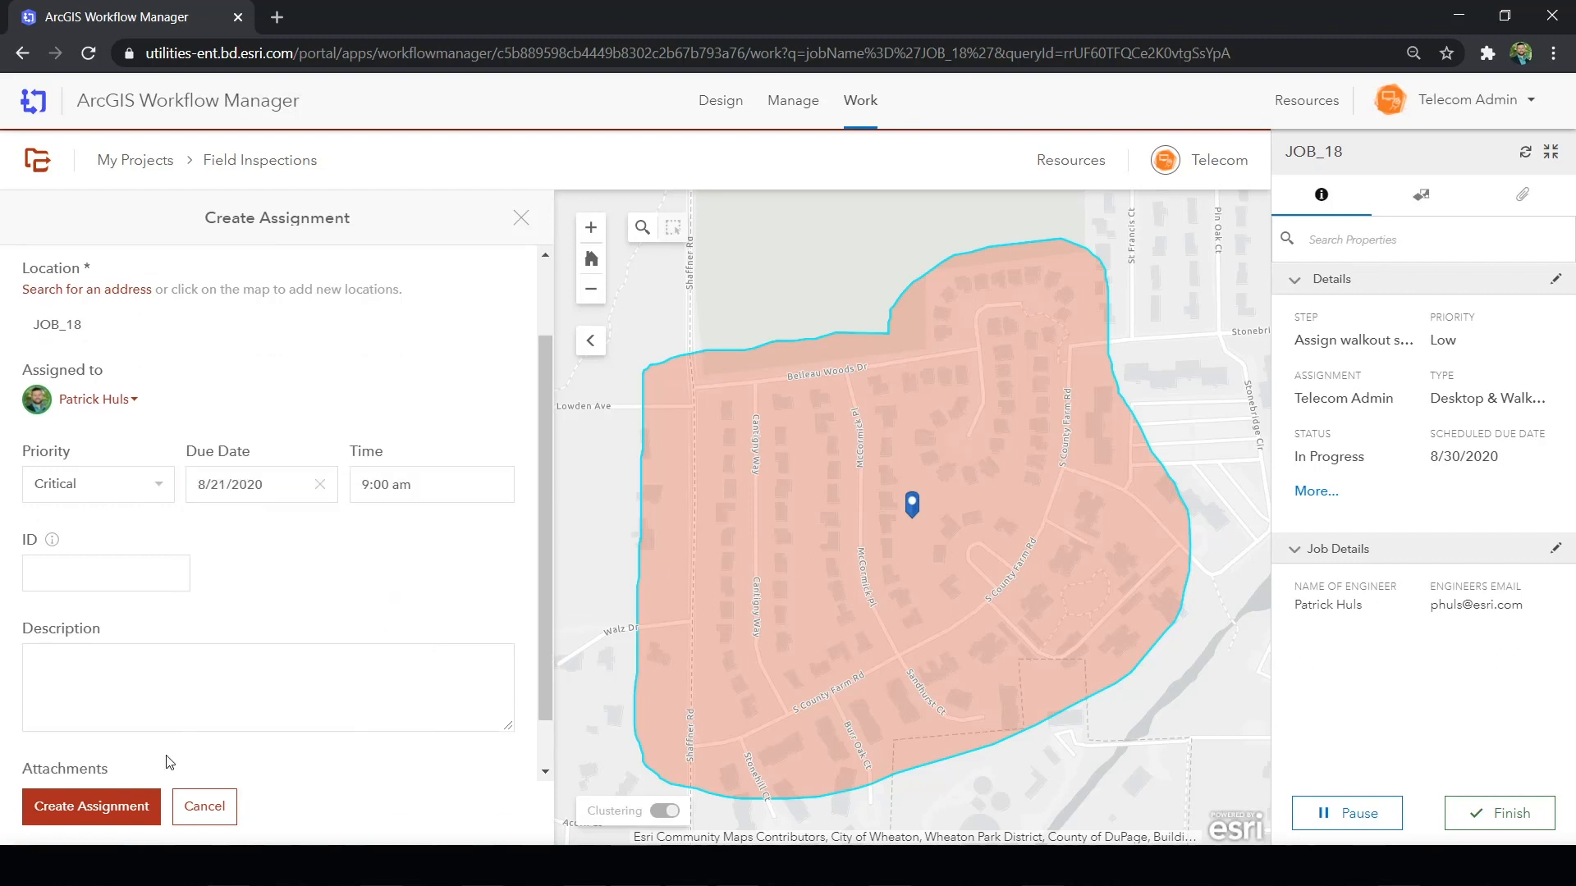
- Create the walkout survey assignment and finish JOB_18's Assign walkout survey step
left_click(129, 812)
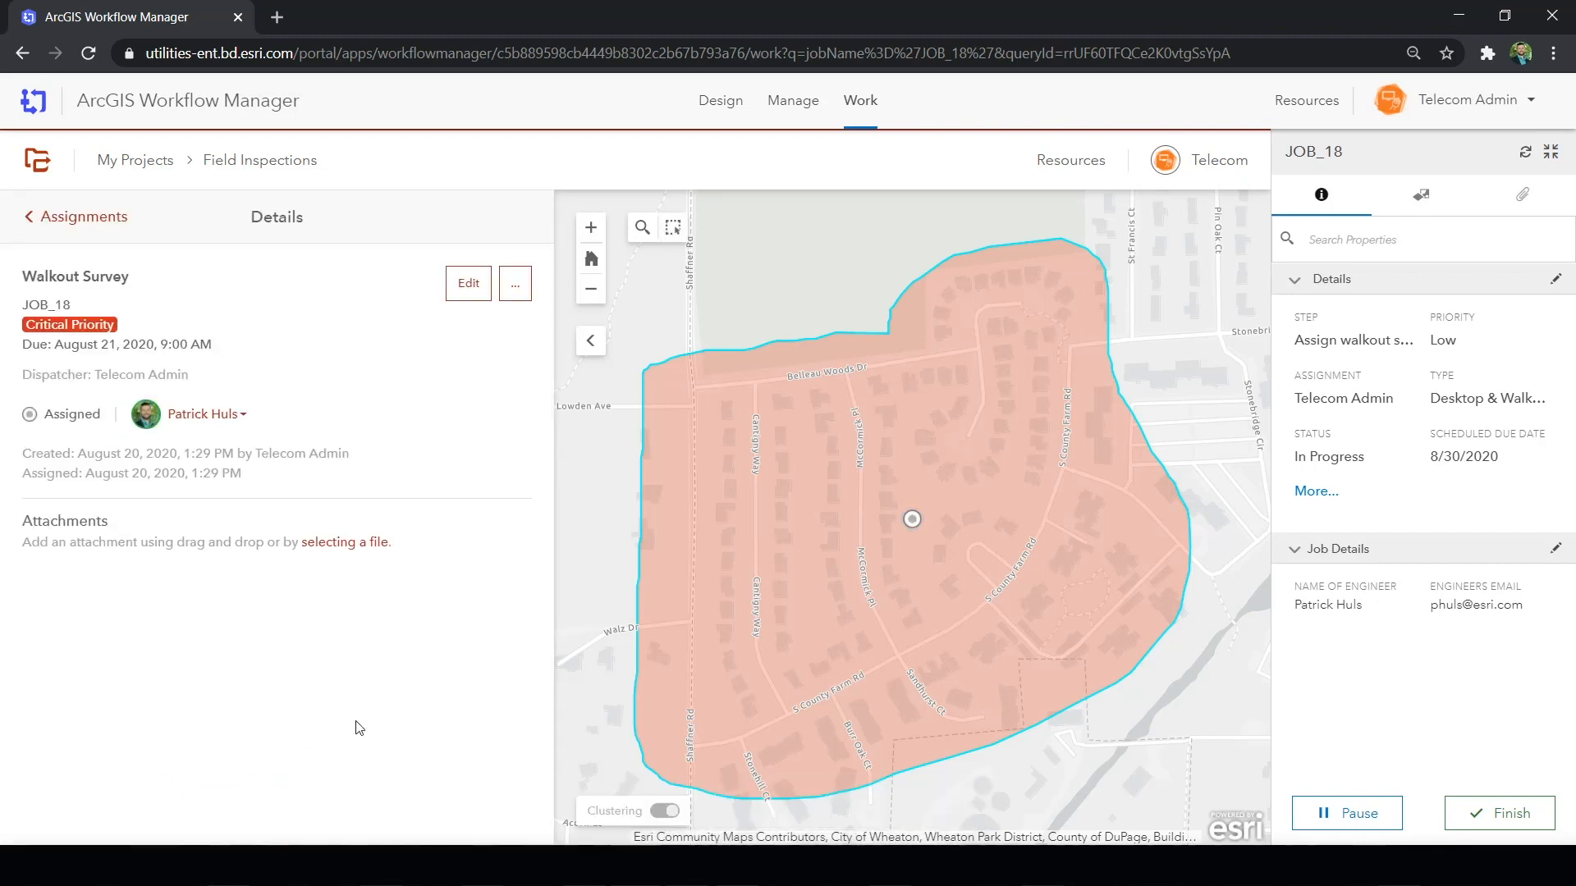
left_click(1473, 814)
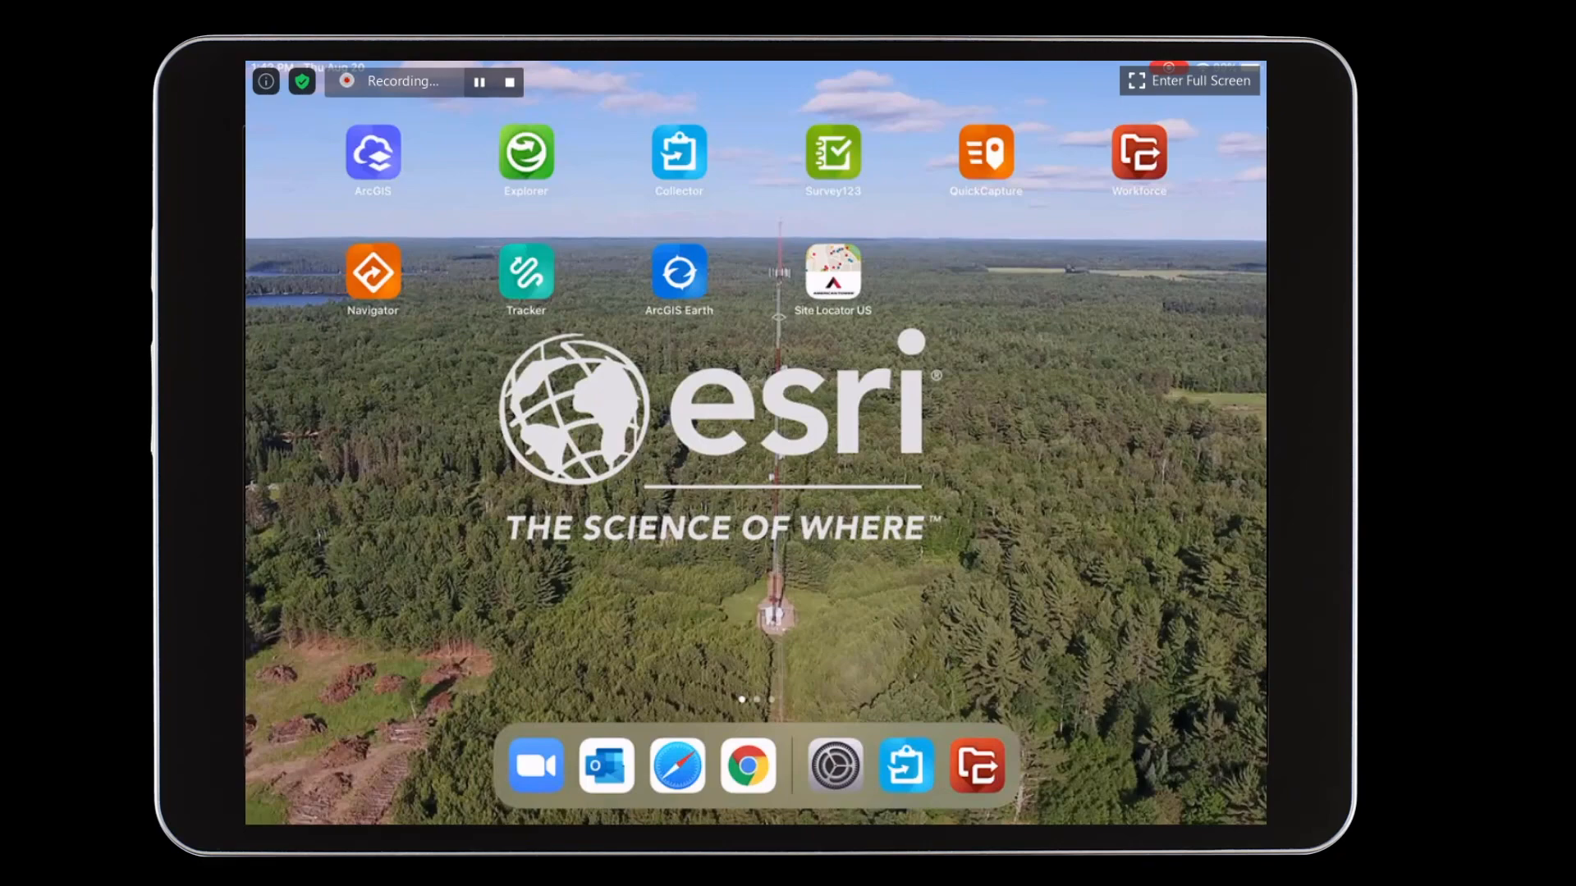
- Open Workforce on the tablet without enabling location services and start the critical Walkout Survey assignment for JOB_18
left_click(1138, 152)
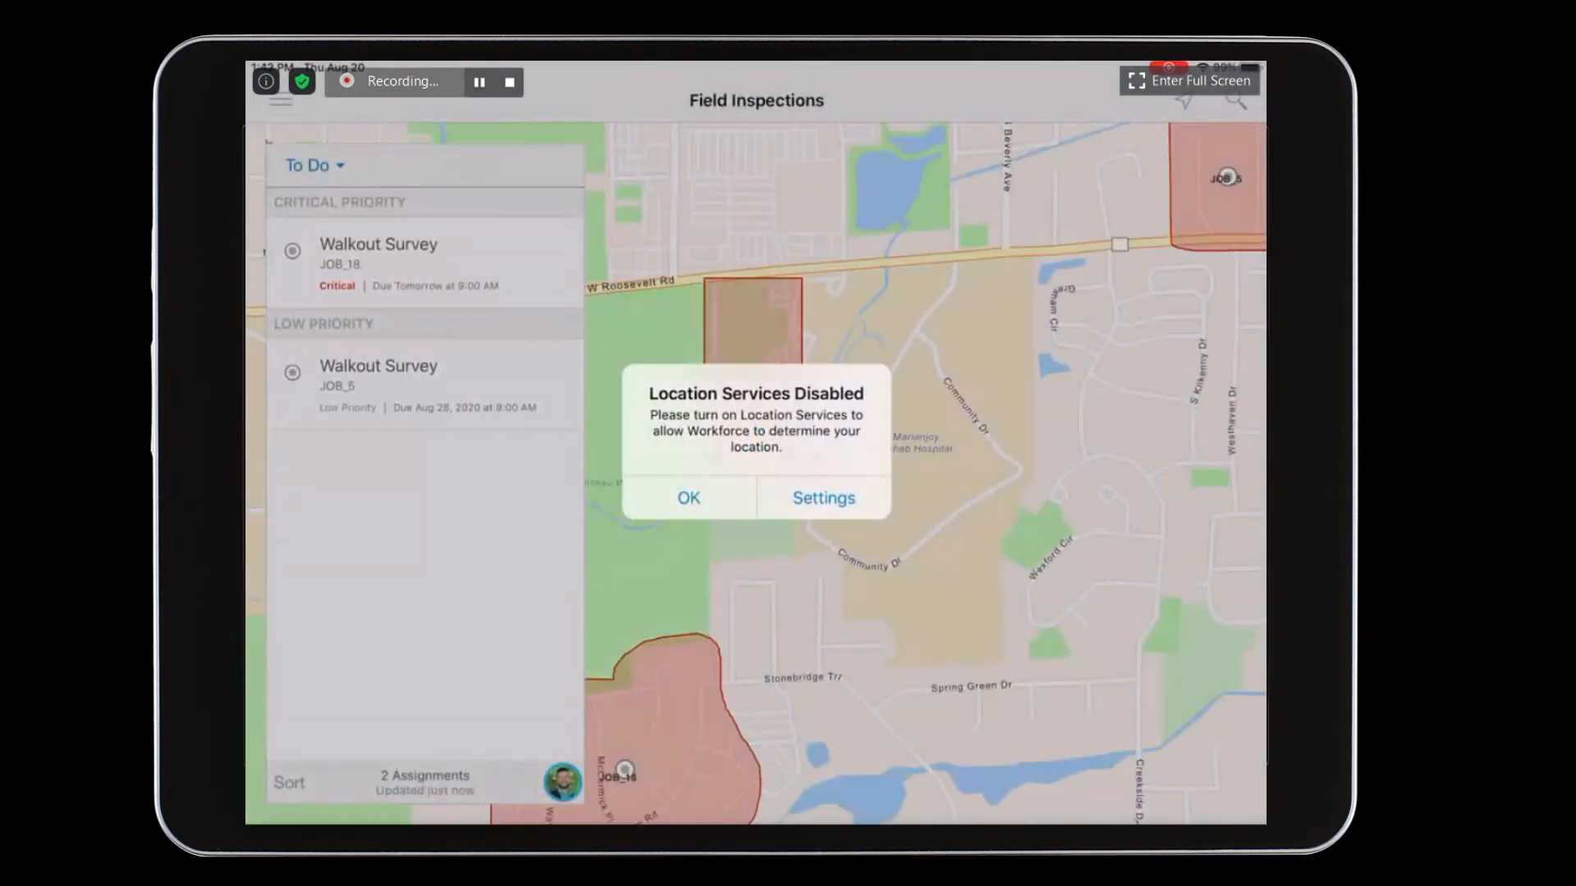
left_click(704, 500)
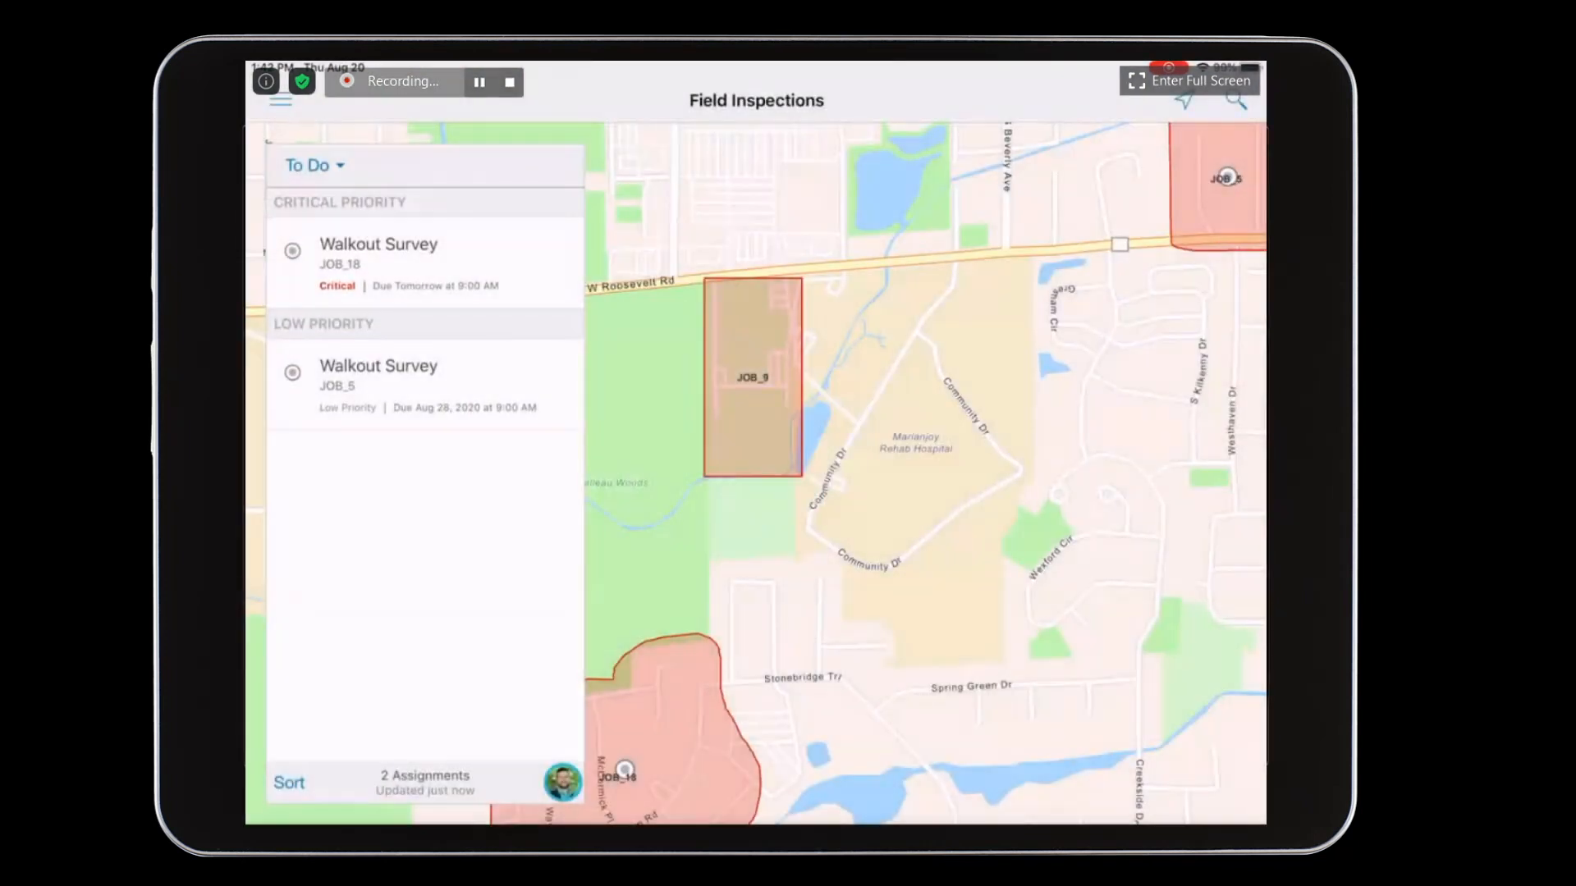
left_click(386, 262)
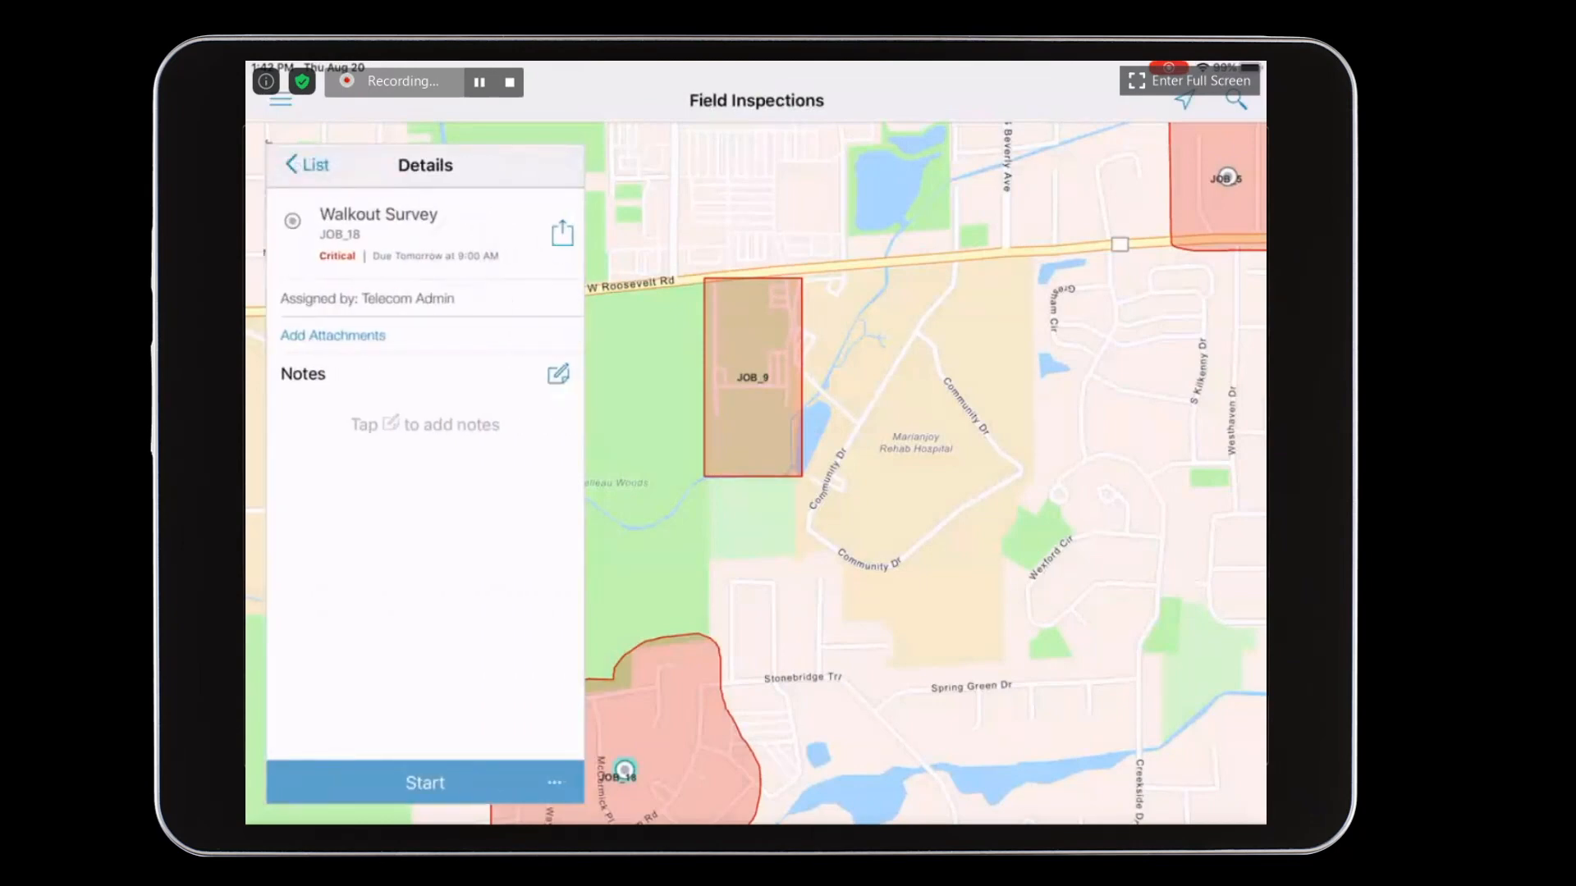
left_click_drag(841, 696, 1017, 491)
scroll(790, 572, "up", 4)
left_click_drag(991, 608, 1062, 564)
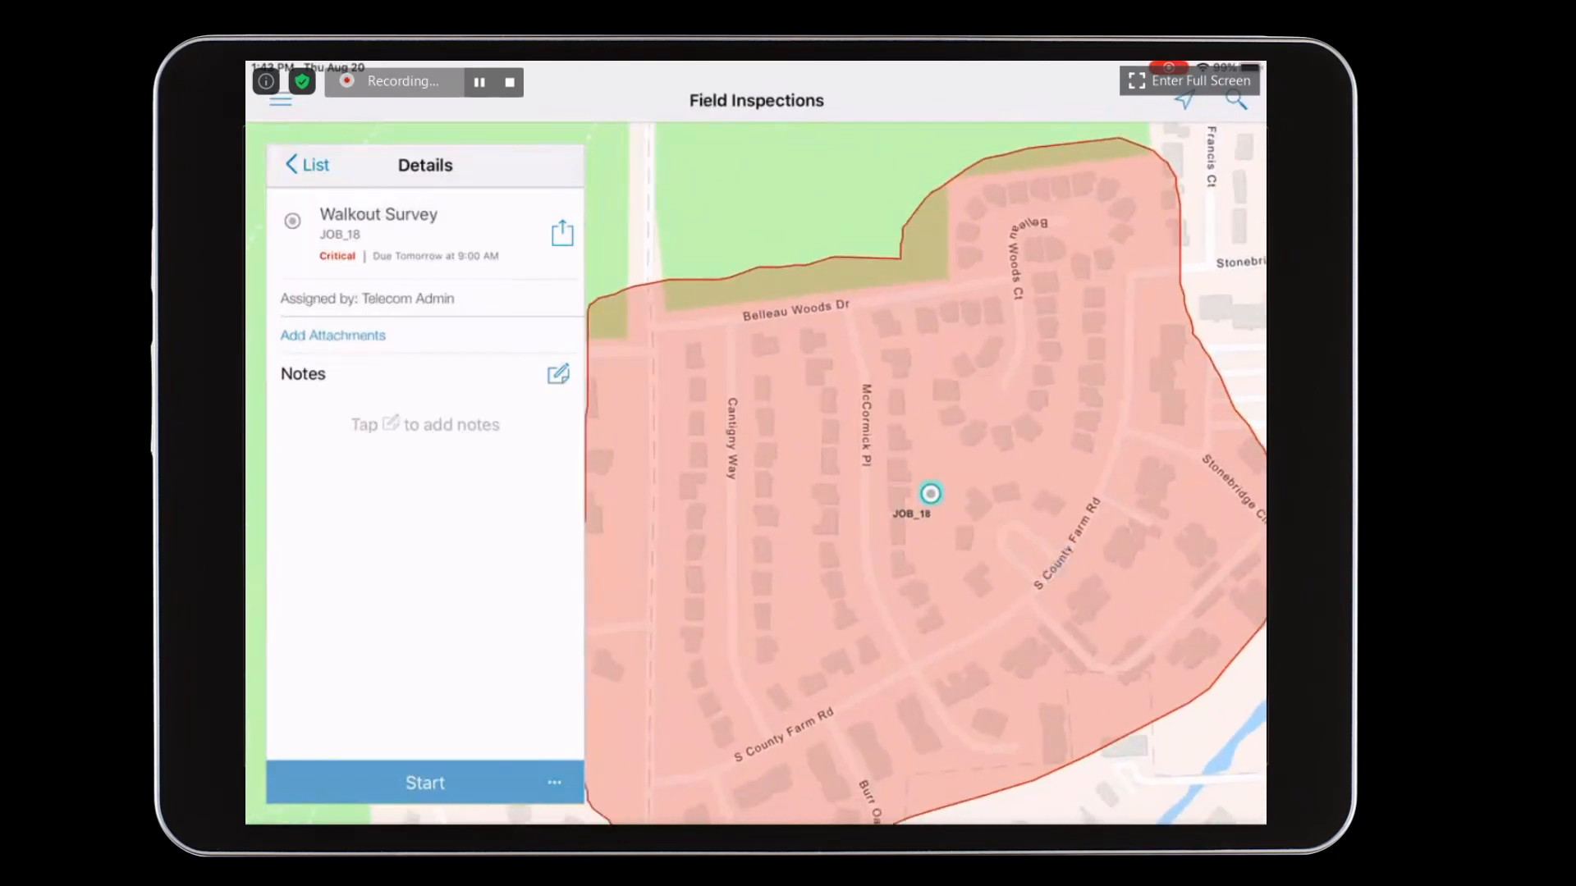
left_click(443, 779)
- Choose Collect at Assignment for JOB_18 to switch to Collector's Walkout Survey map, declining location access
left_click(562, 233)
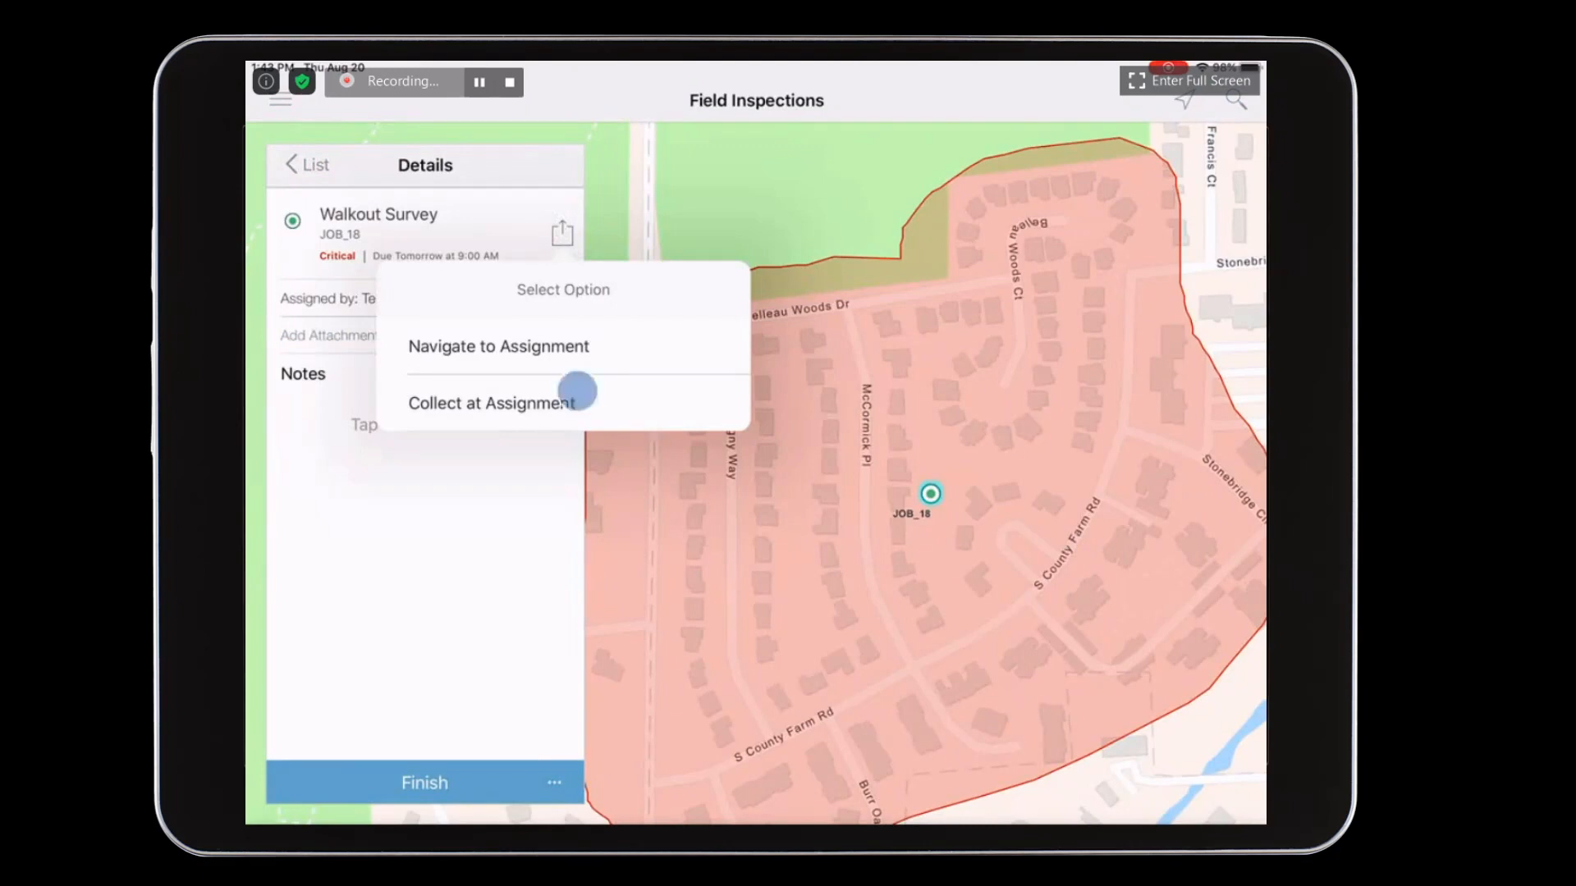
left_click(492, 402)
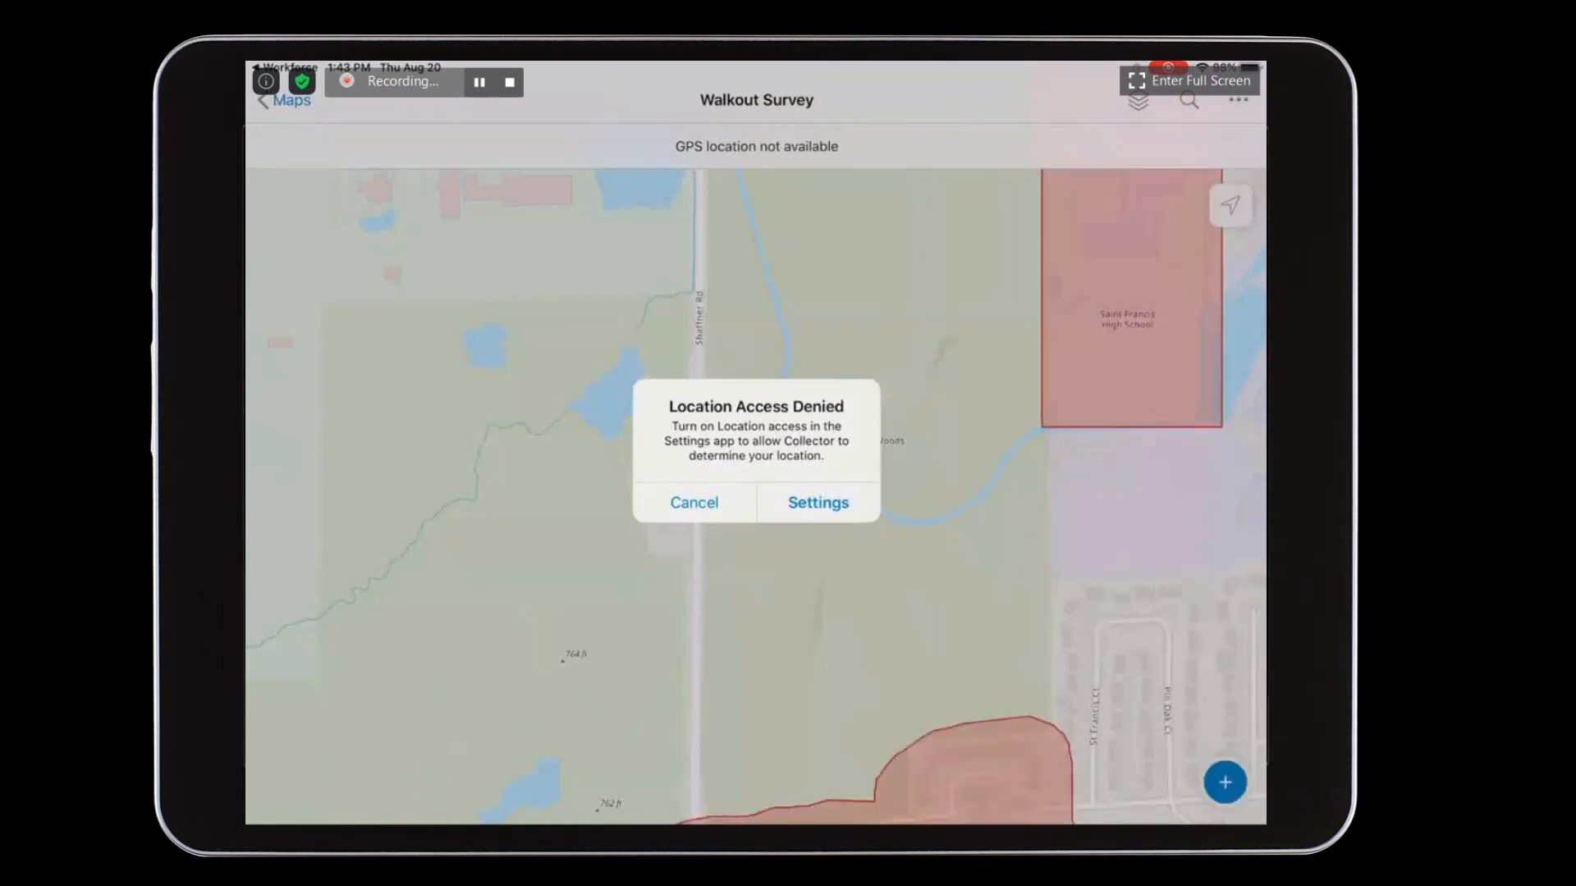
left_click(695, 502)
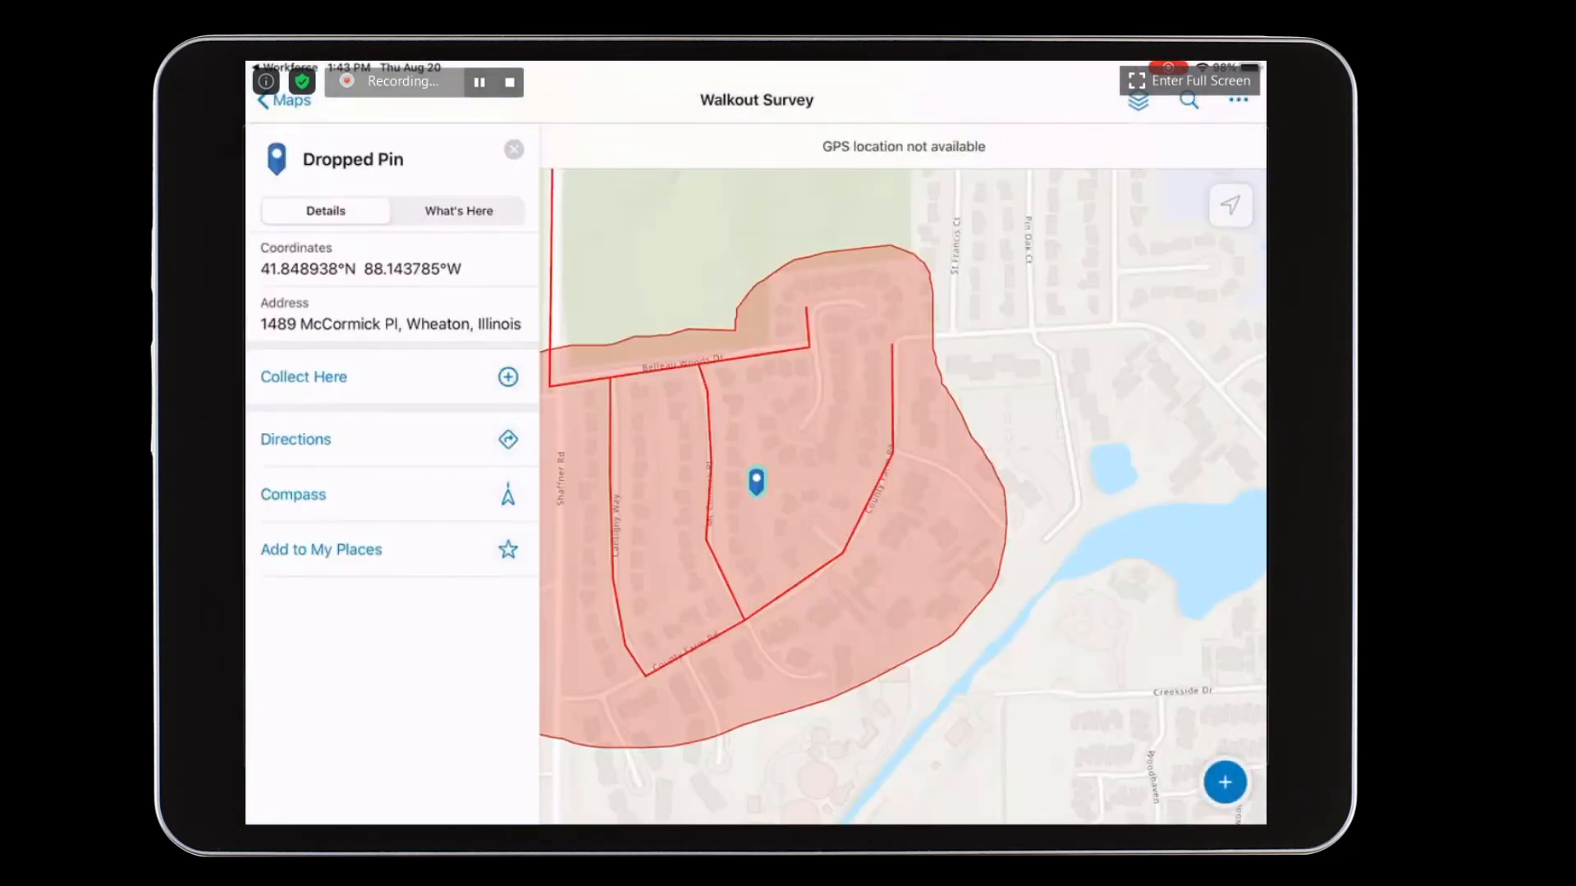
- Start collecting a new feature and centre the crosshair on the HLD line along Shaffner Rd, south of the Route 38 junction
left_click(1054, 457)
left_click_drag(767, 402, 861, 705)
left_click_drag(738, 271, 806, 469)
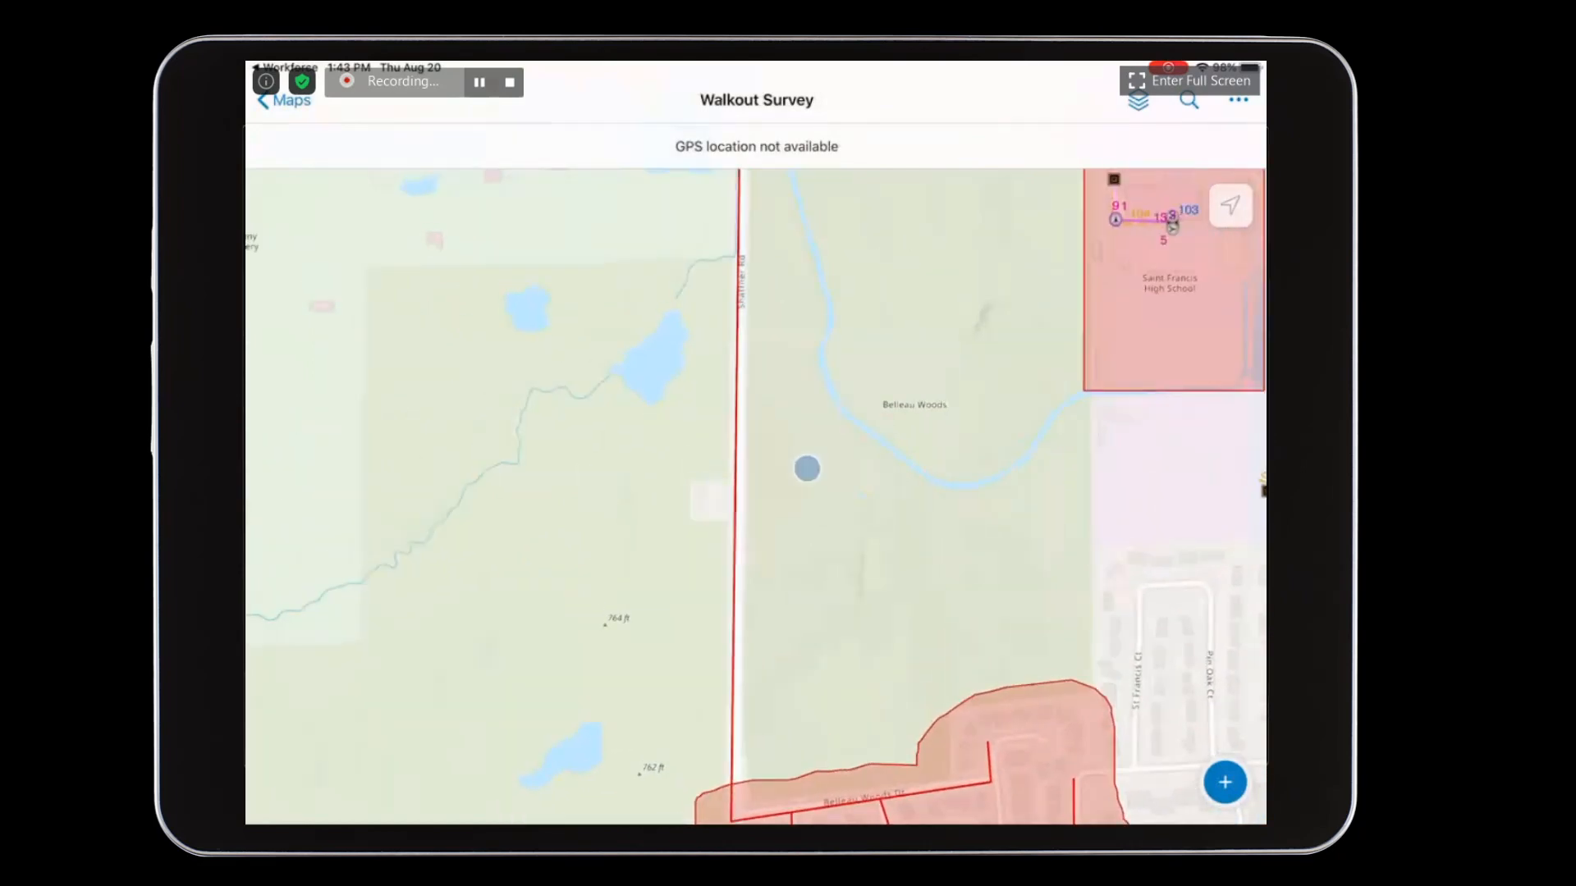
scroll(737, 329, "up", 3)
left_click_drag(804, 320, 803, 583)
left_click_drag(823, 345, 985, 558)
left_click(1224, 782)
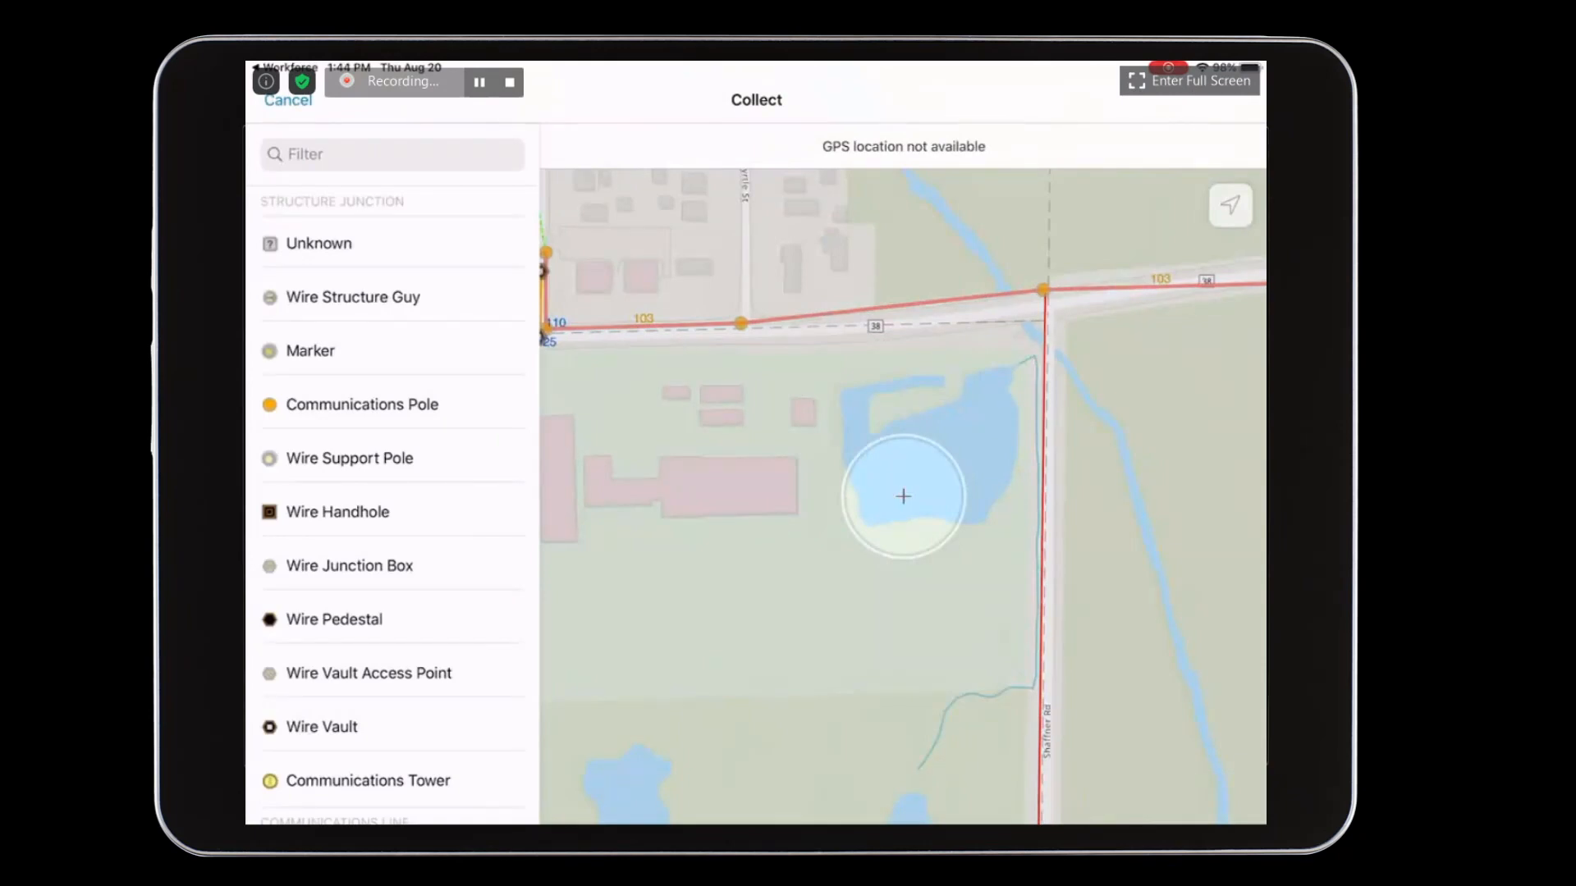
left_click_drag(1127, 559, 986, 439)
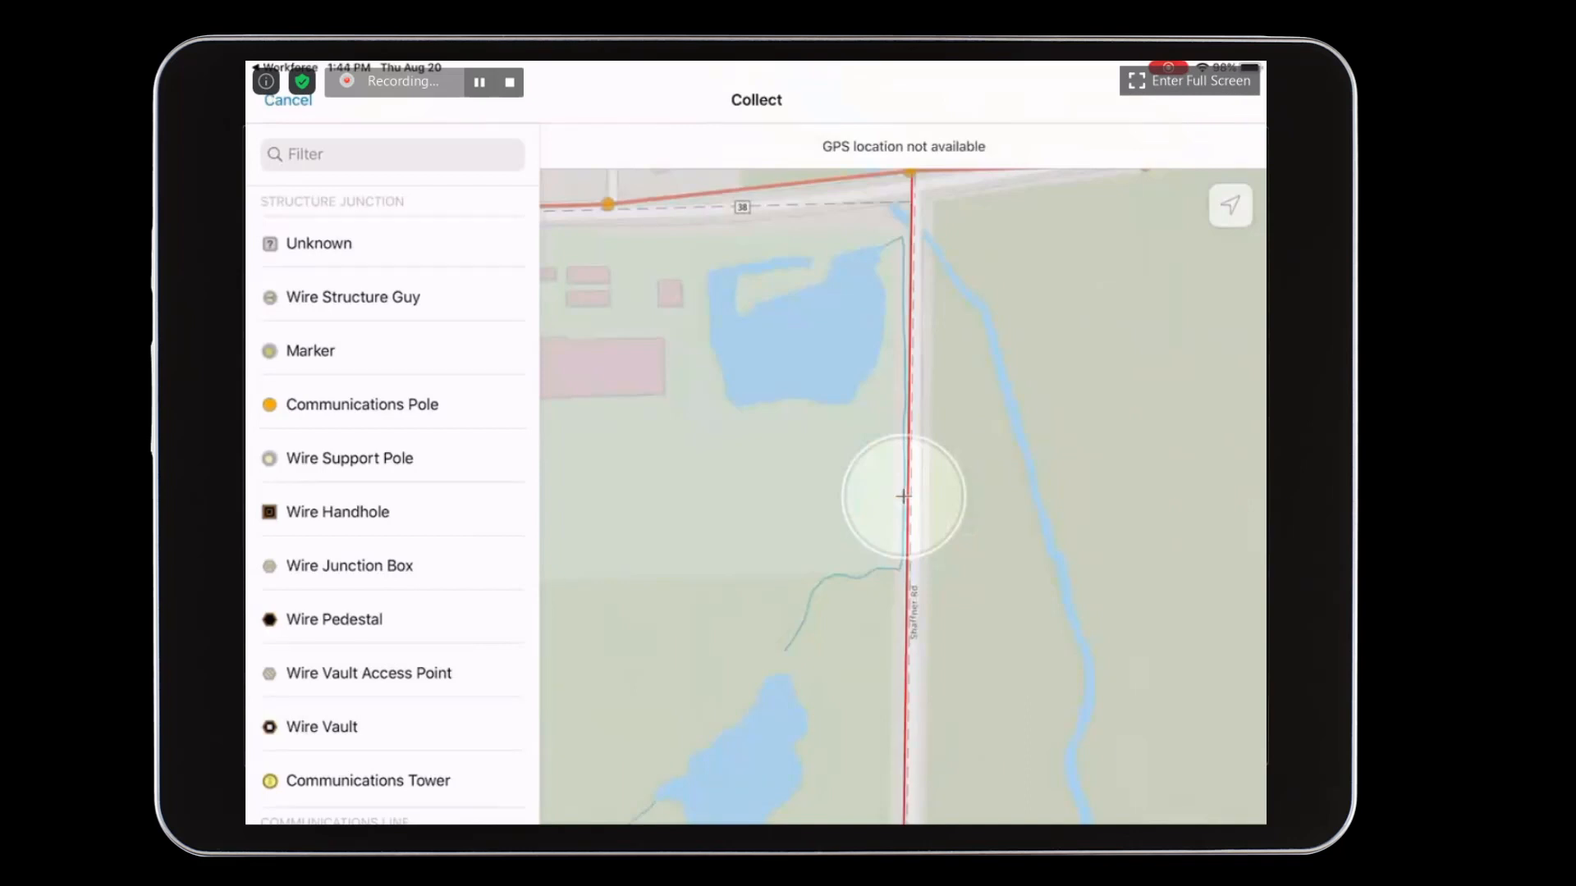
mouse_move(412, 574)
left_mouse_down()
mouse_move(408, 468)
mouse_move(443, 284)
mouse_move(433, 580)
left_mouse_up()
left_click_drag(1057, 395, 1051, 480)
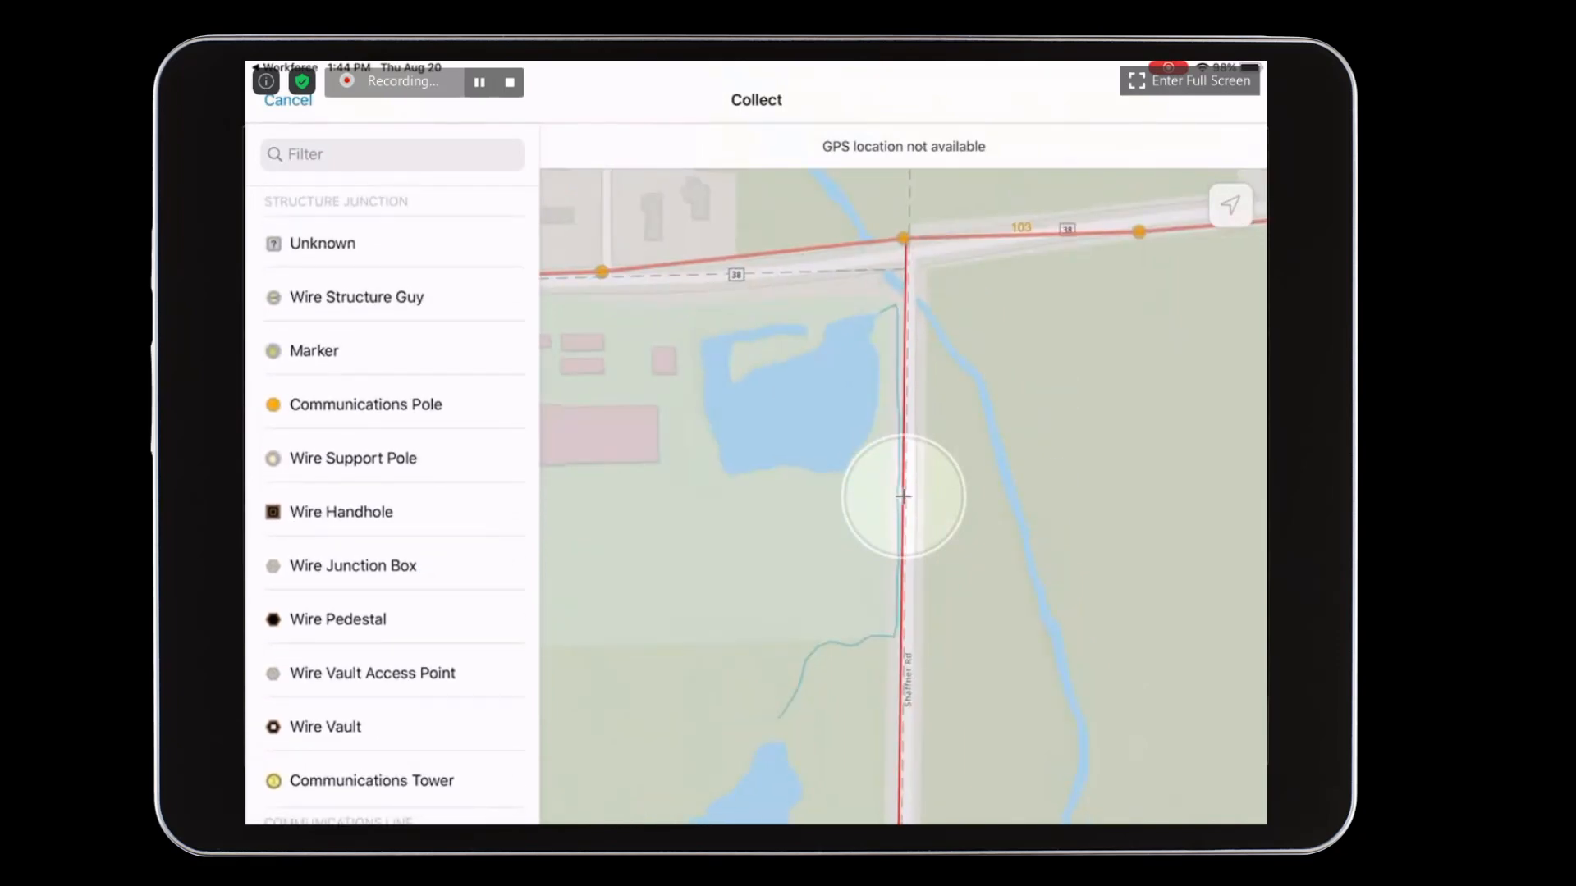
- Add a Communications Pole at the crosshair with asset type Pole and lifecycle status In Service, and submit it
left_click(439, 404)
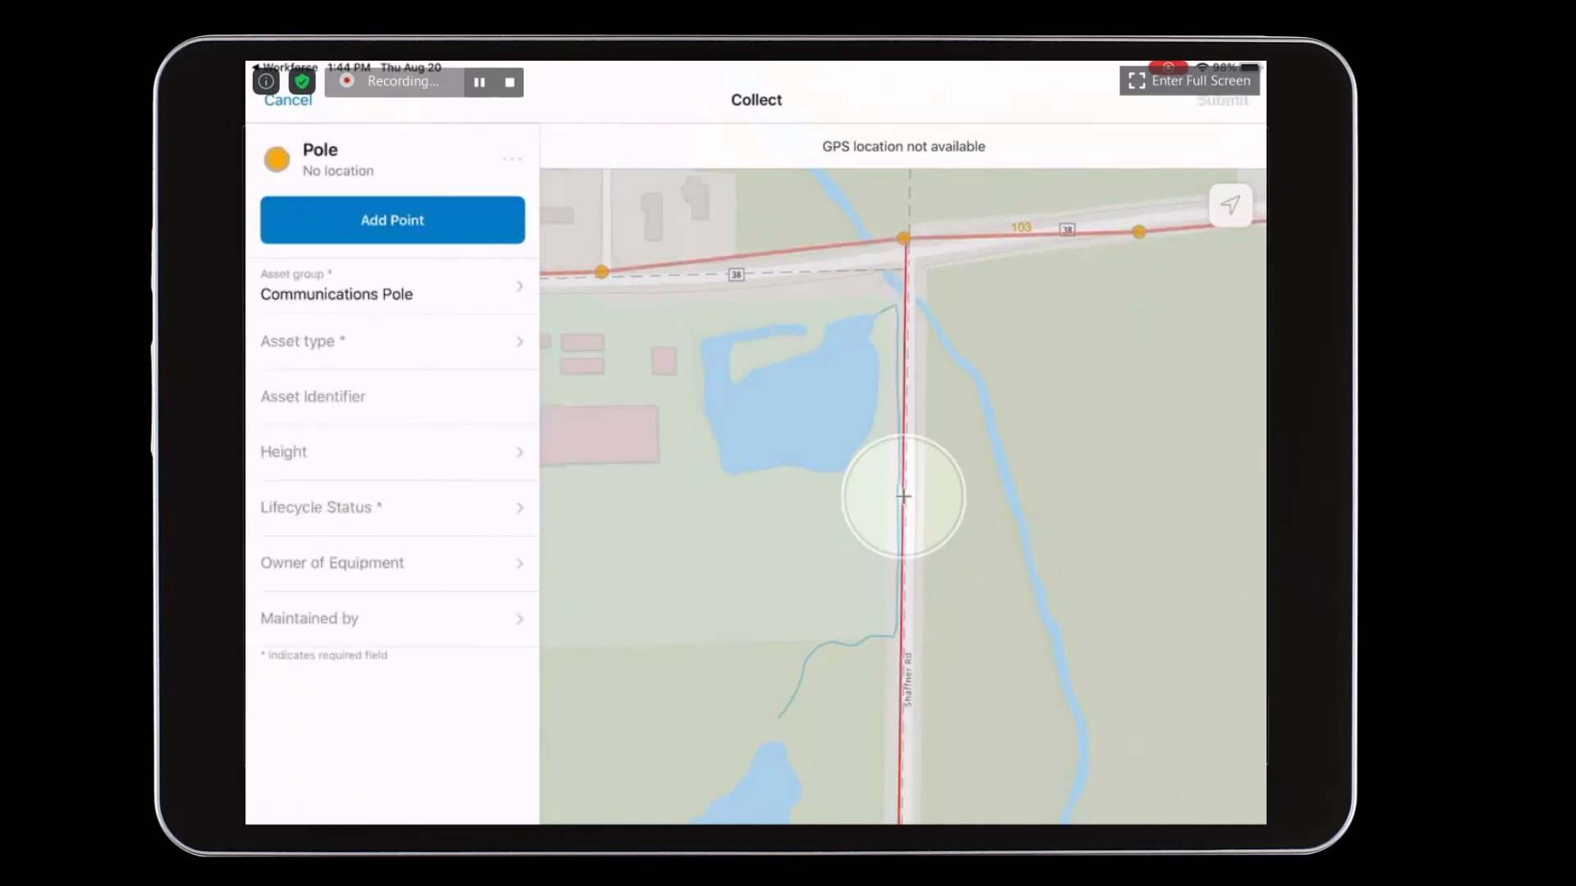
left_click(482, 338)
left_click(783, 334)
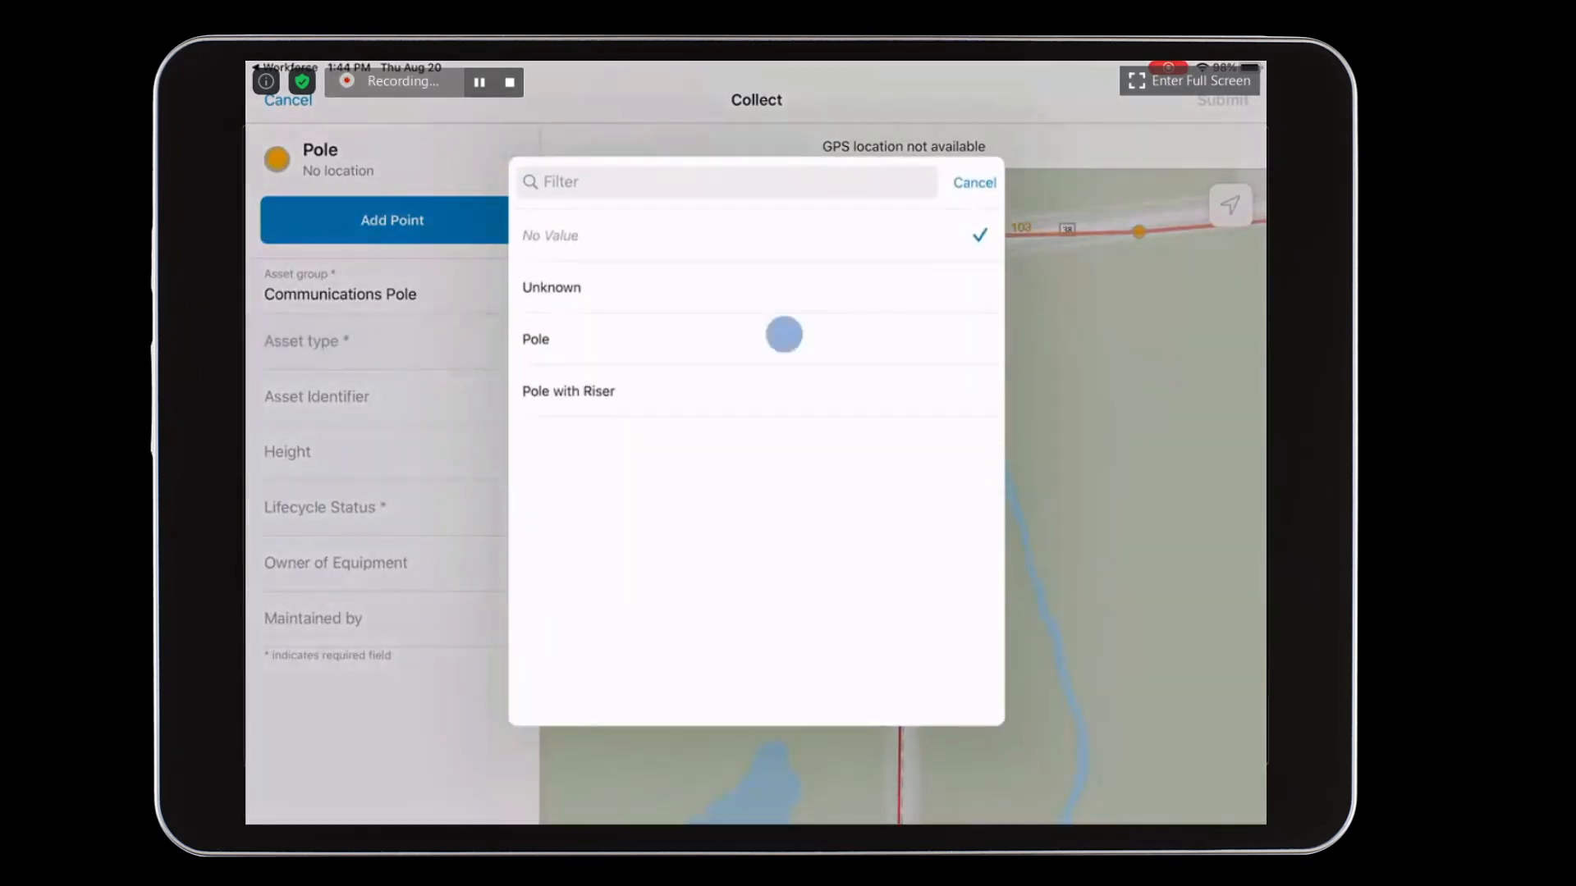
left_click(495, 508)
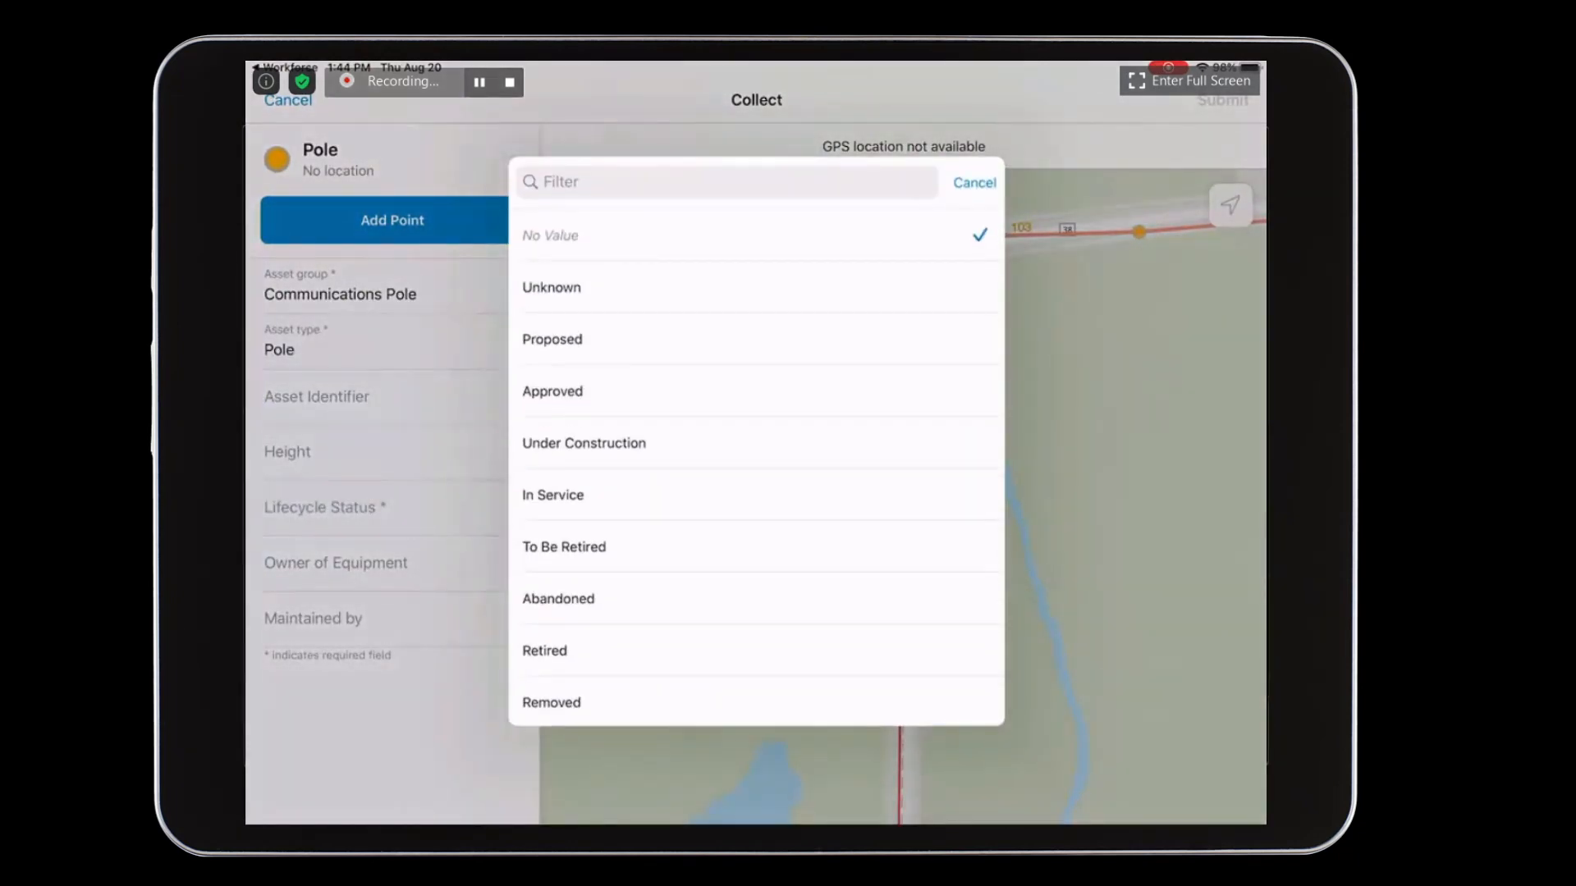
left_click(552, 495)
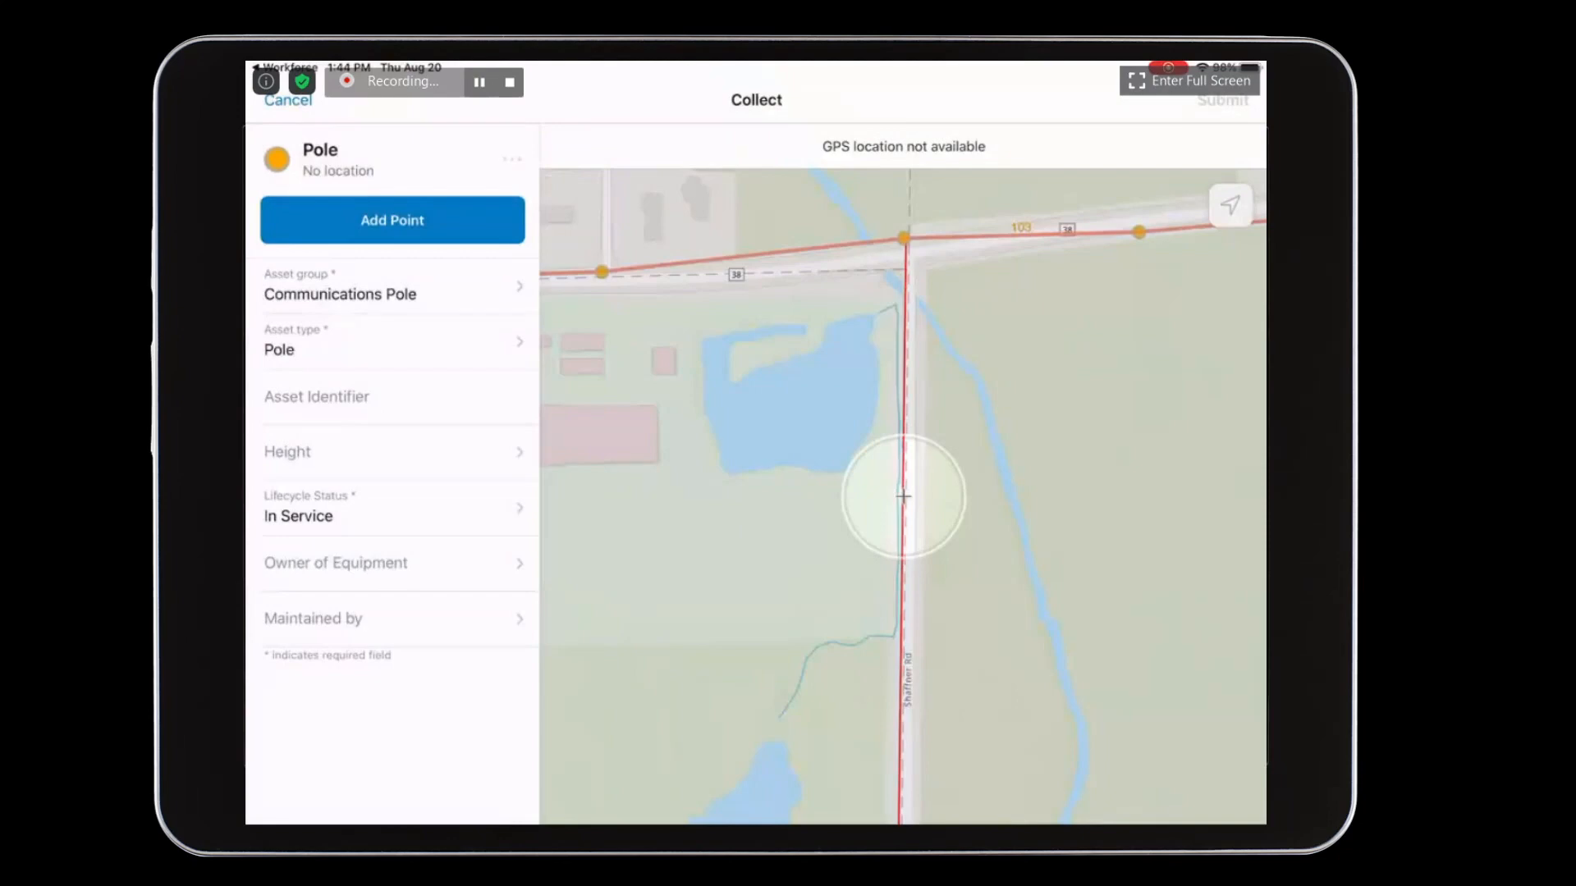
left_click(392, 220)
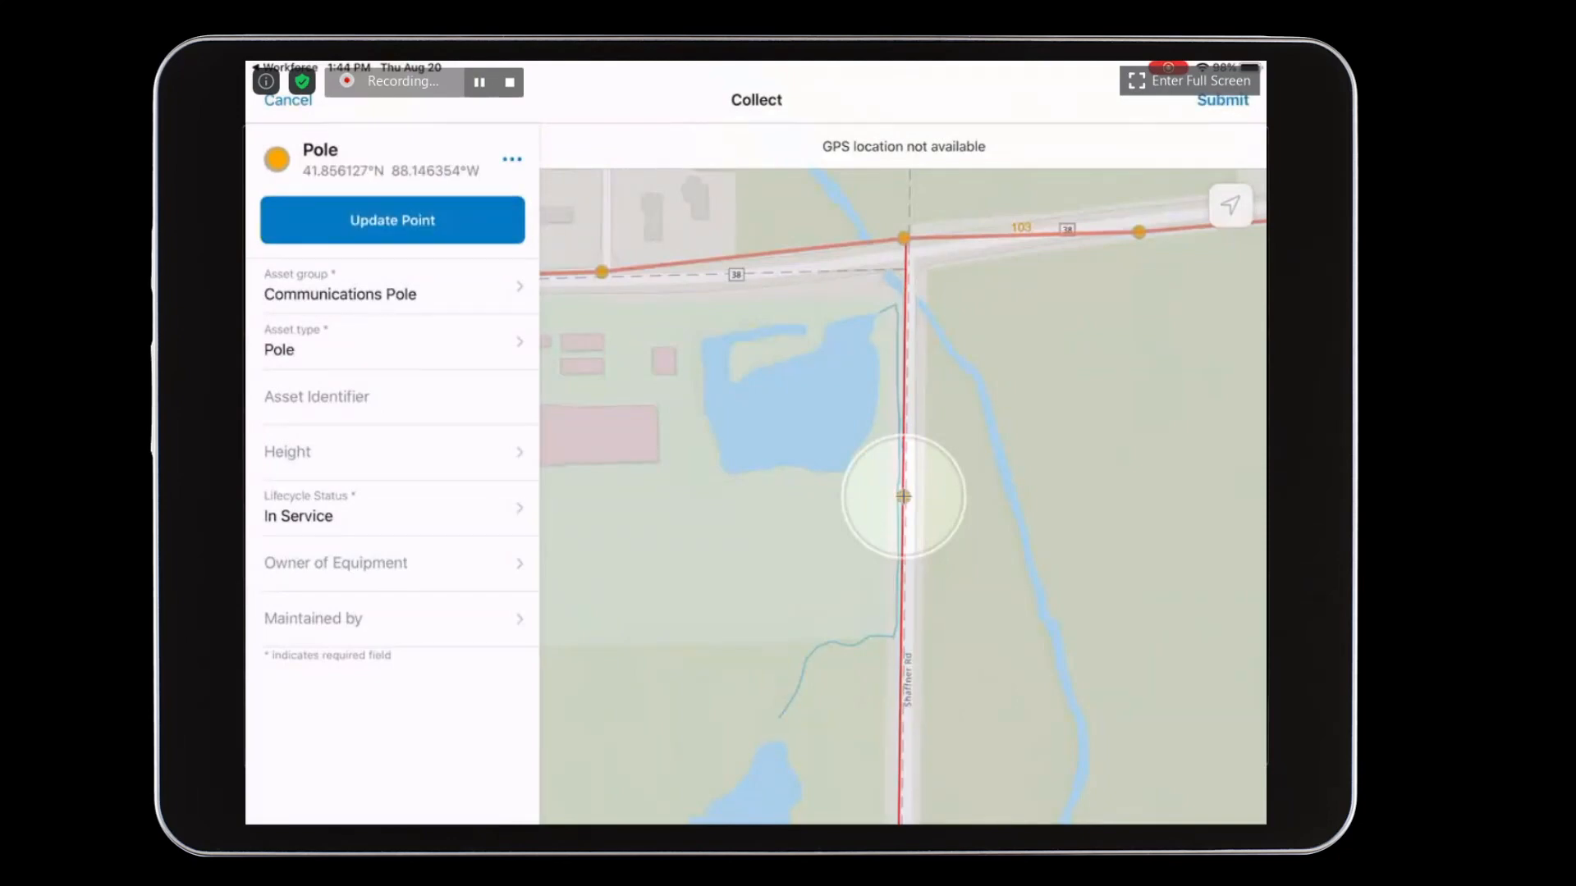
left_click(1222, 99)
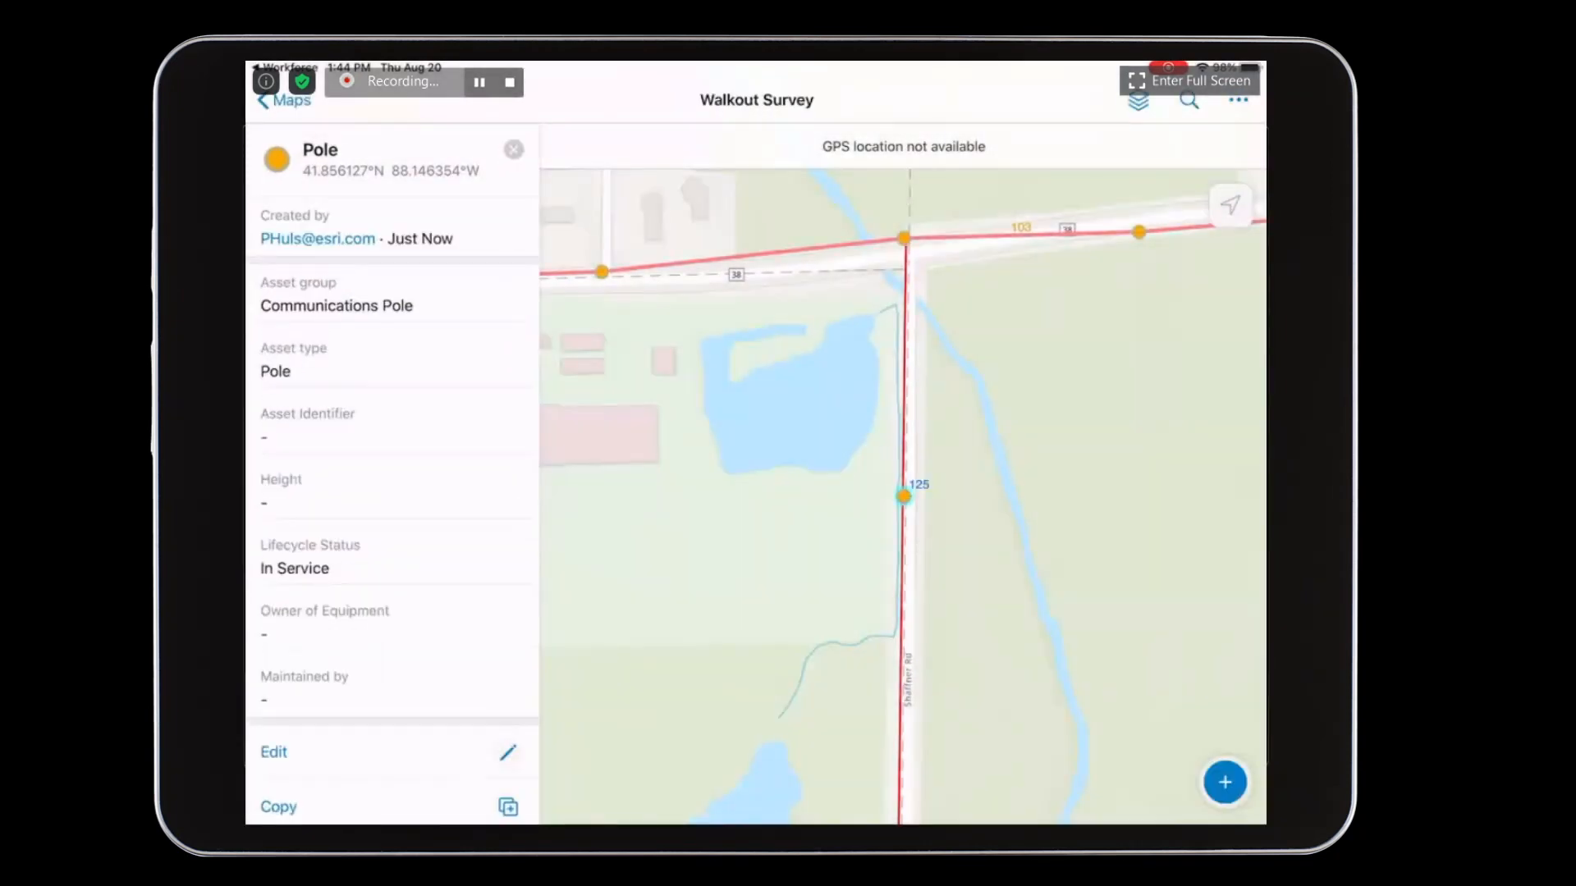
- Copy the new Communications Pole to a spot further south on the Shaffner Rd line, just below the stream bend, and submit it
left_click(386, 807)
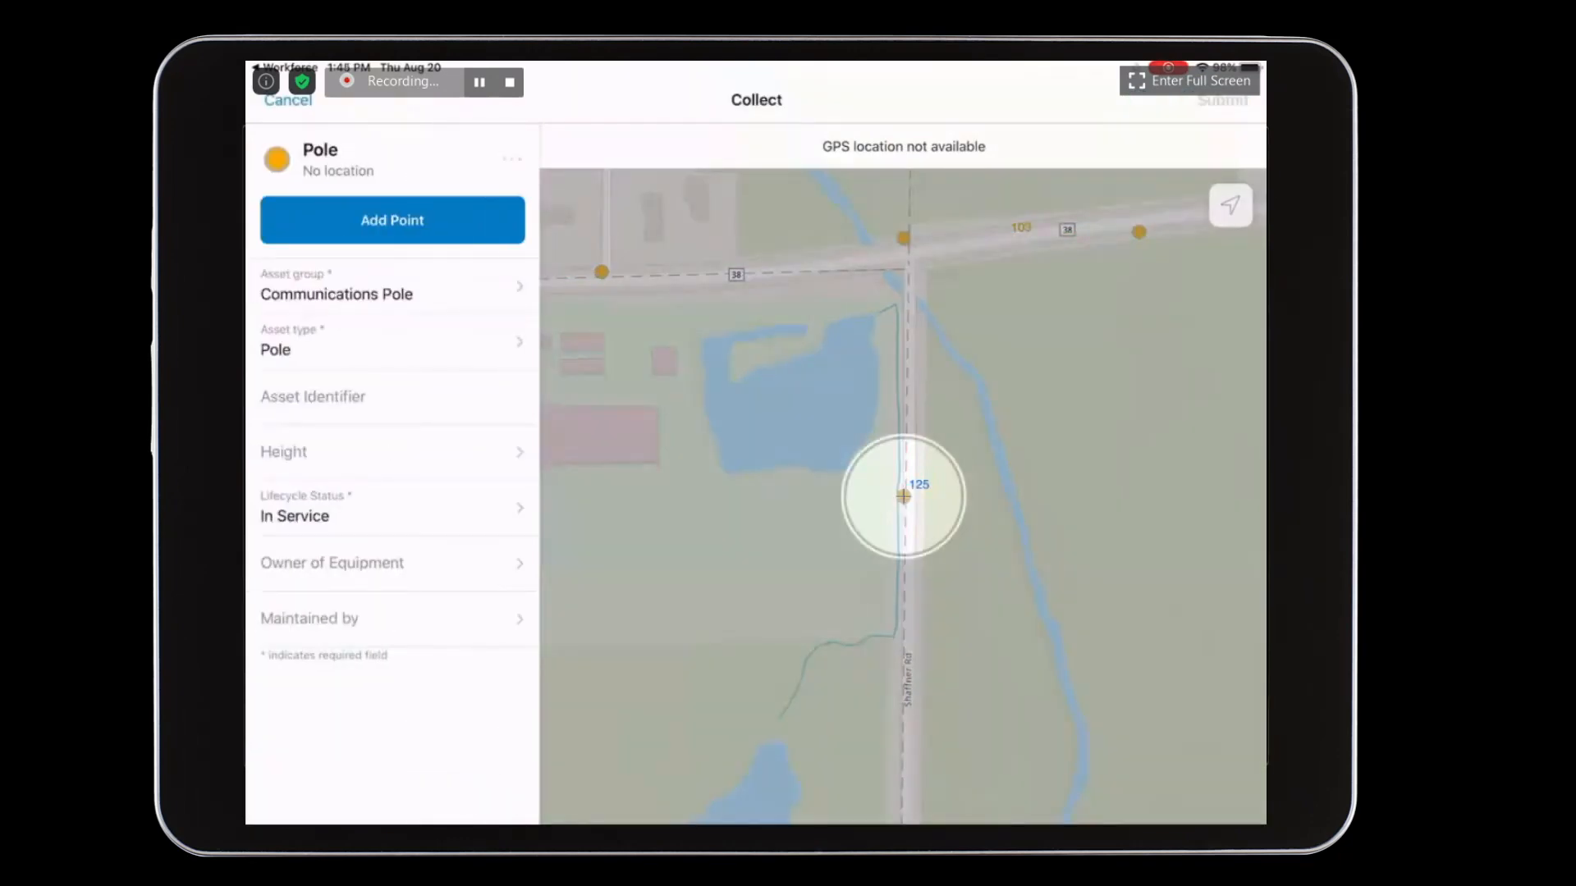
left_click_drag(1049, 633, 1061, 493)
left_click_drag(1058, 702, 1060, 534)
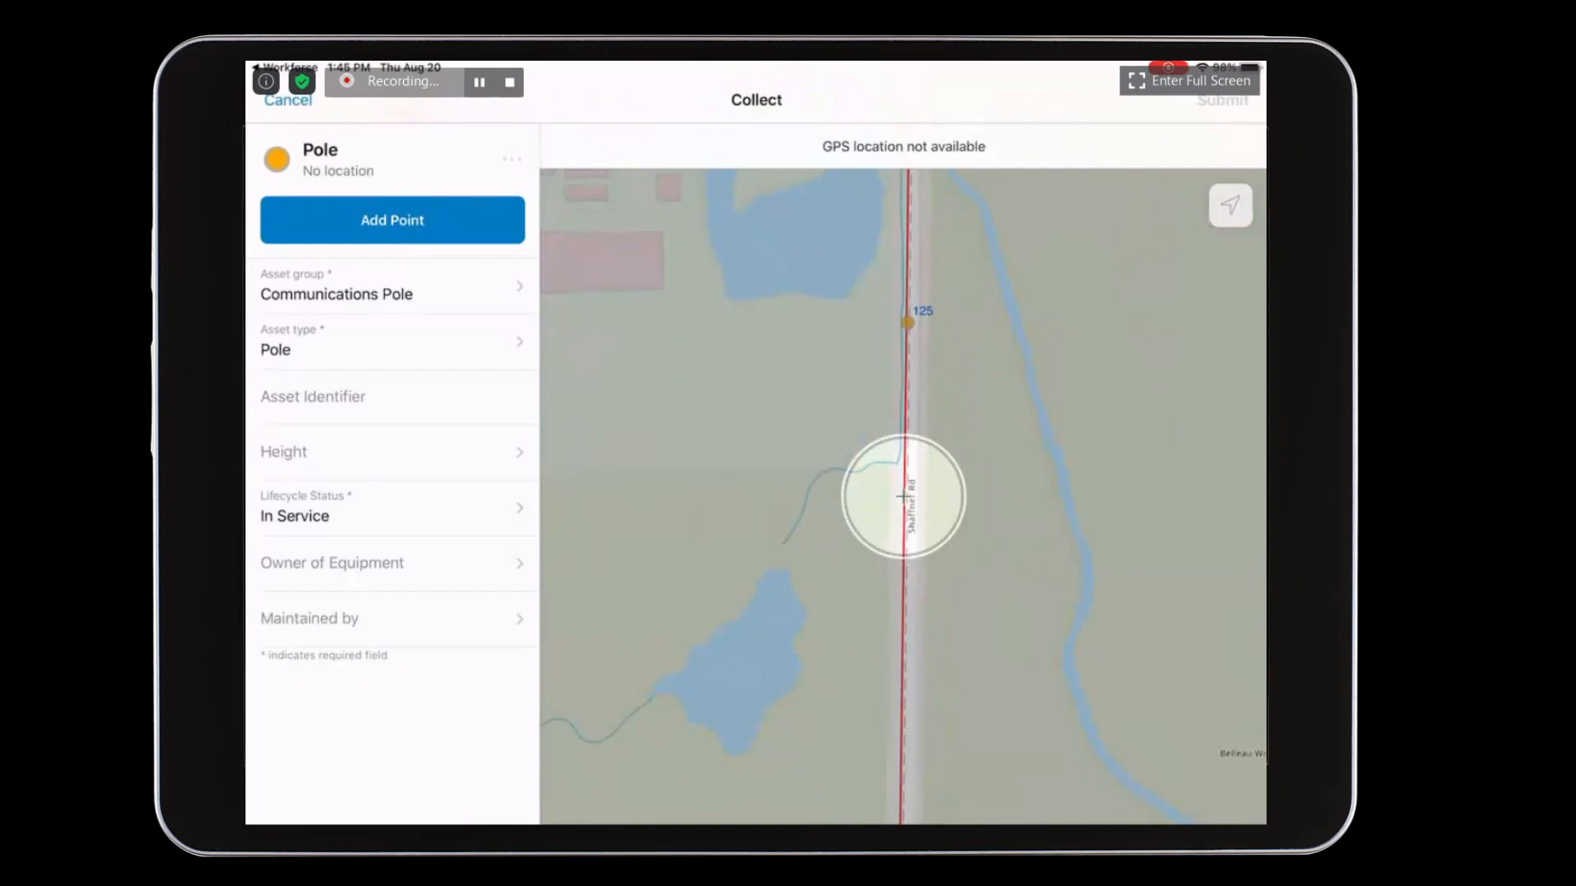
left_click(392, 220)
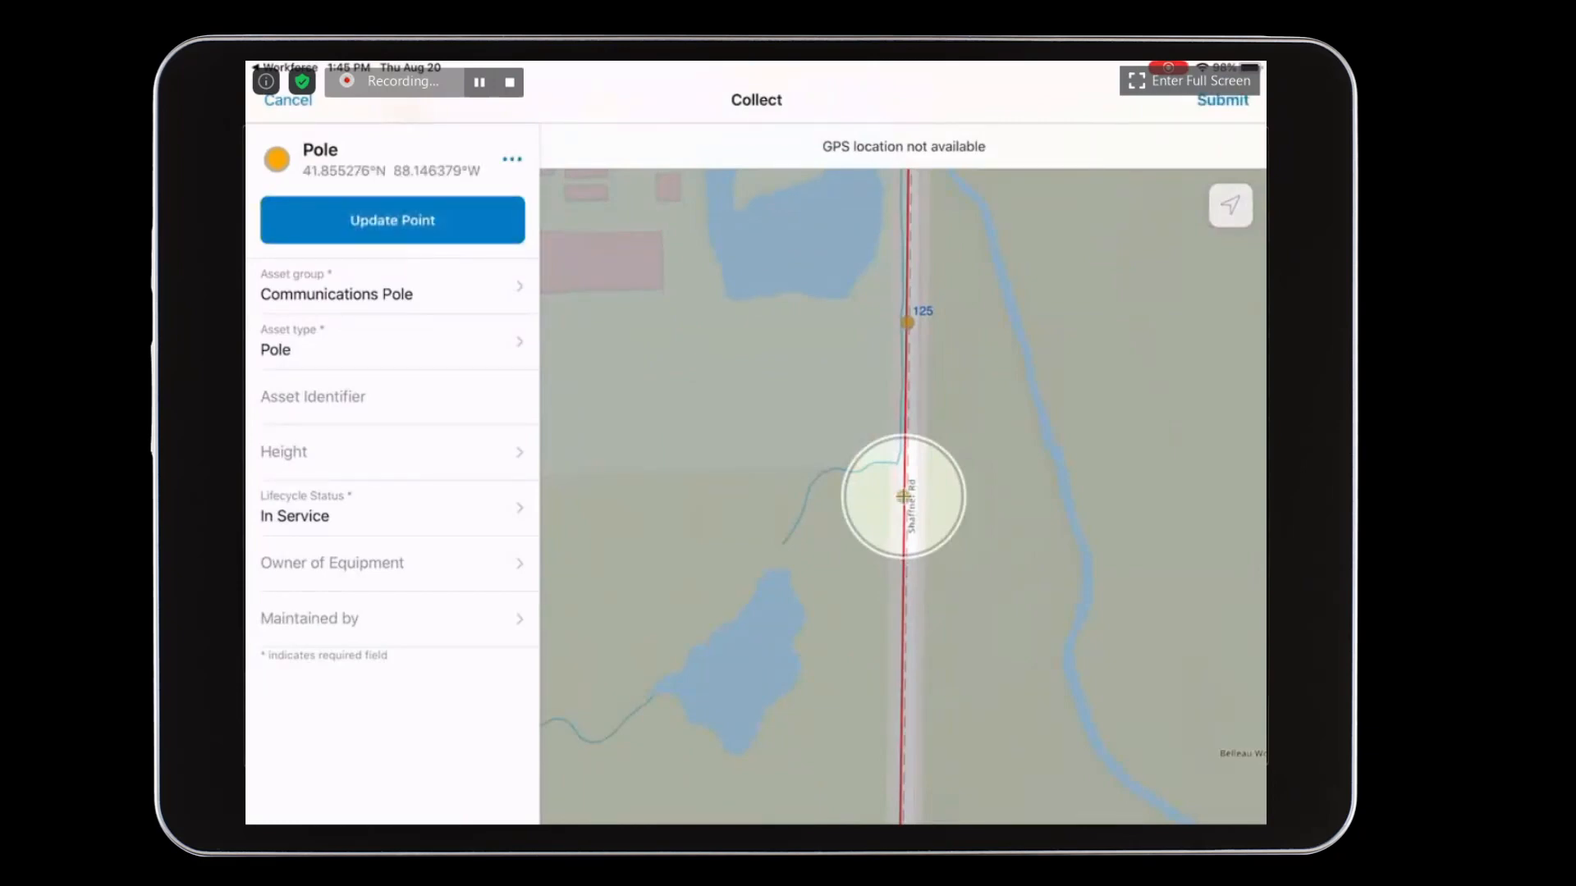
left_click(1221, 100)
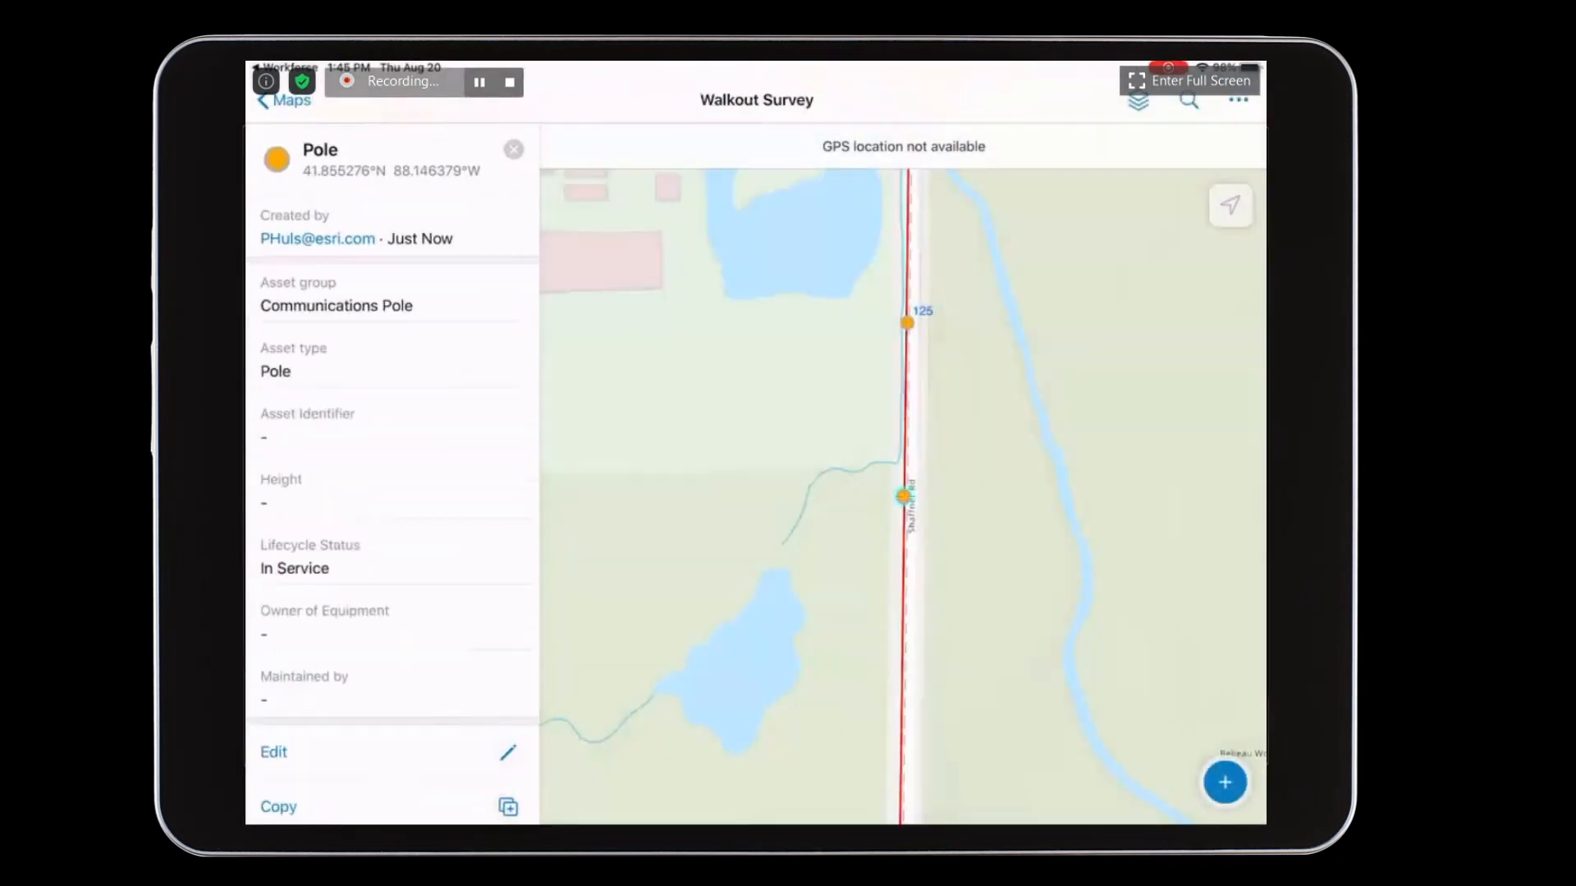
- Copy that pole once more to the line further south, level with the lower part of the small lake, and submit it
left_click(506, 807)
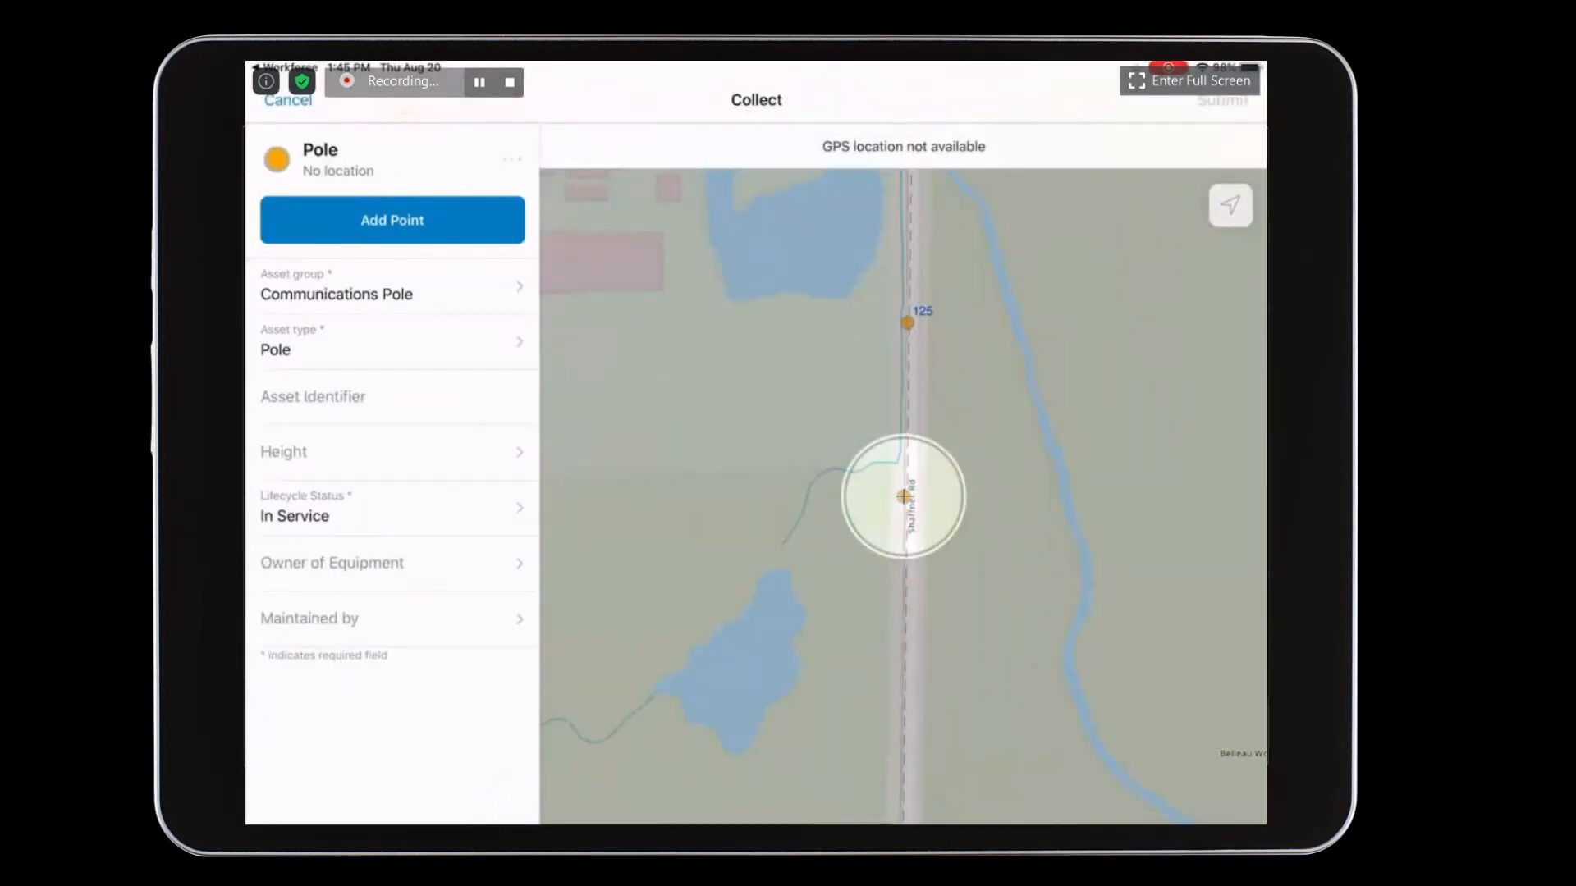
left_click_drag(1066, 598, 1067, 366)
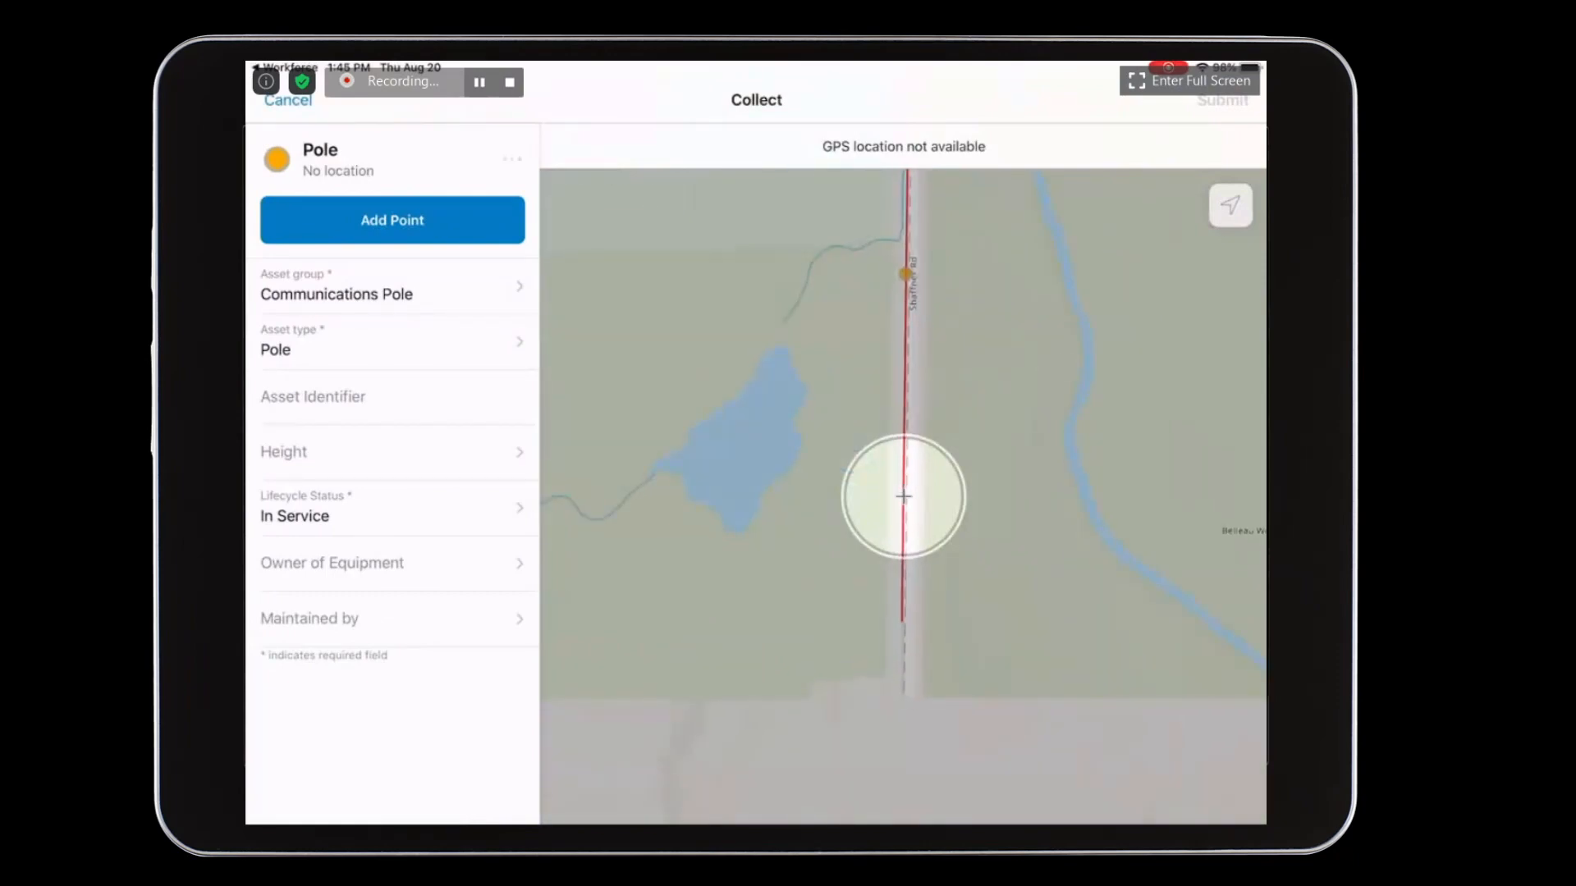
left_click(392, 220)
left_click(1223, 100)
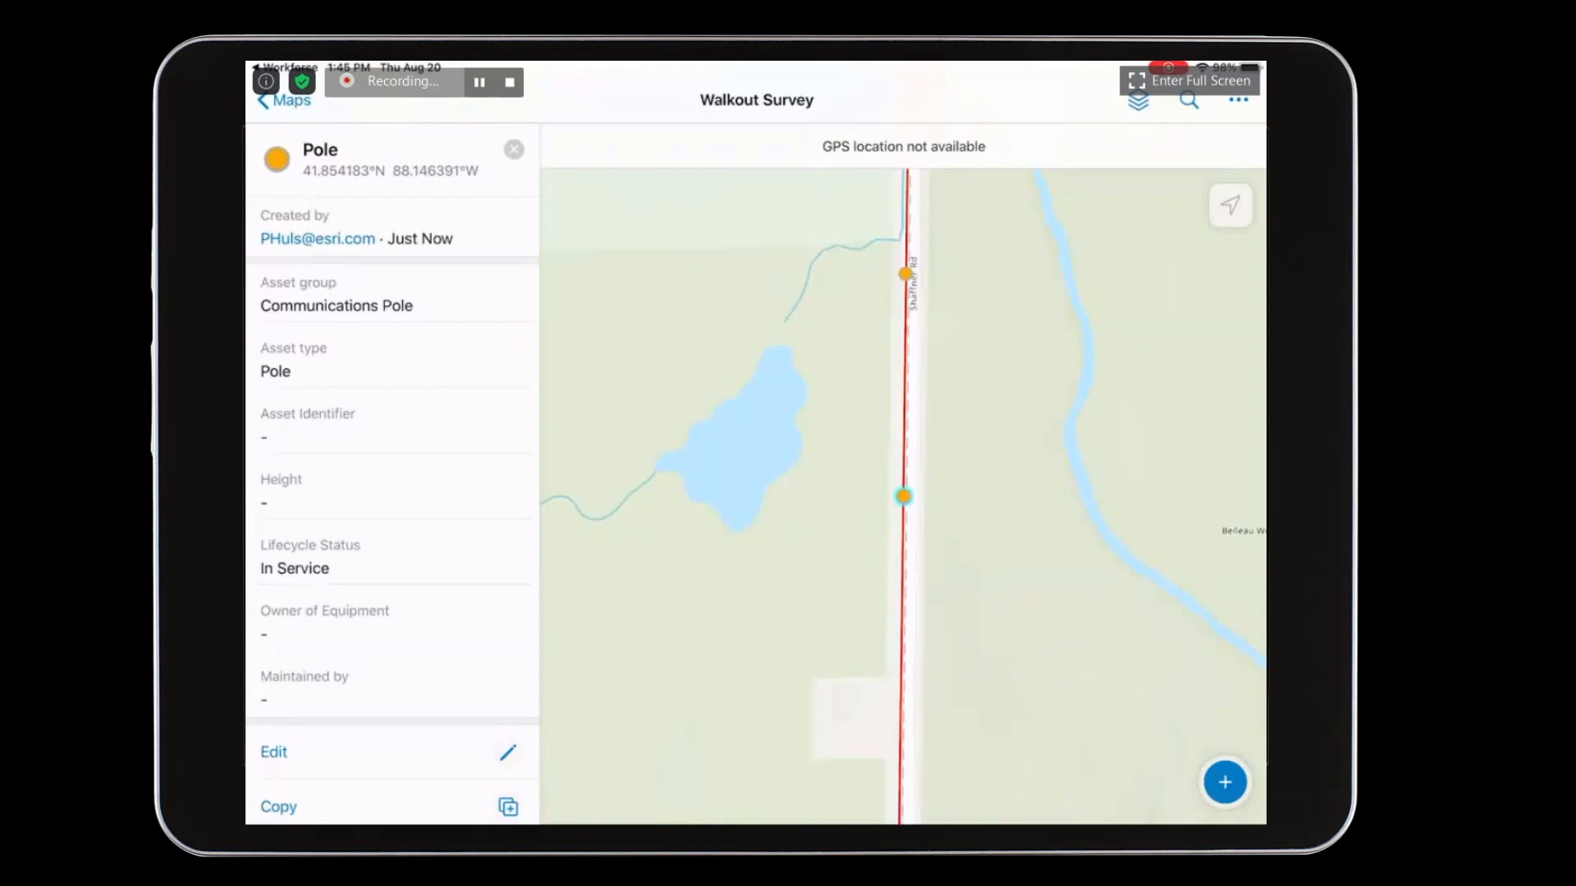
- Start a new Wire Aerial Support feature with asset type Aerial Span and lifecycle status In Service
left_click(1224, 781)
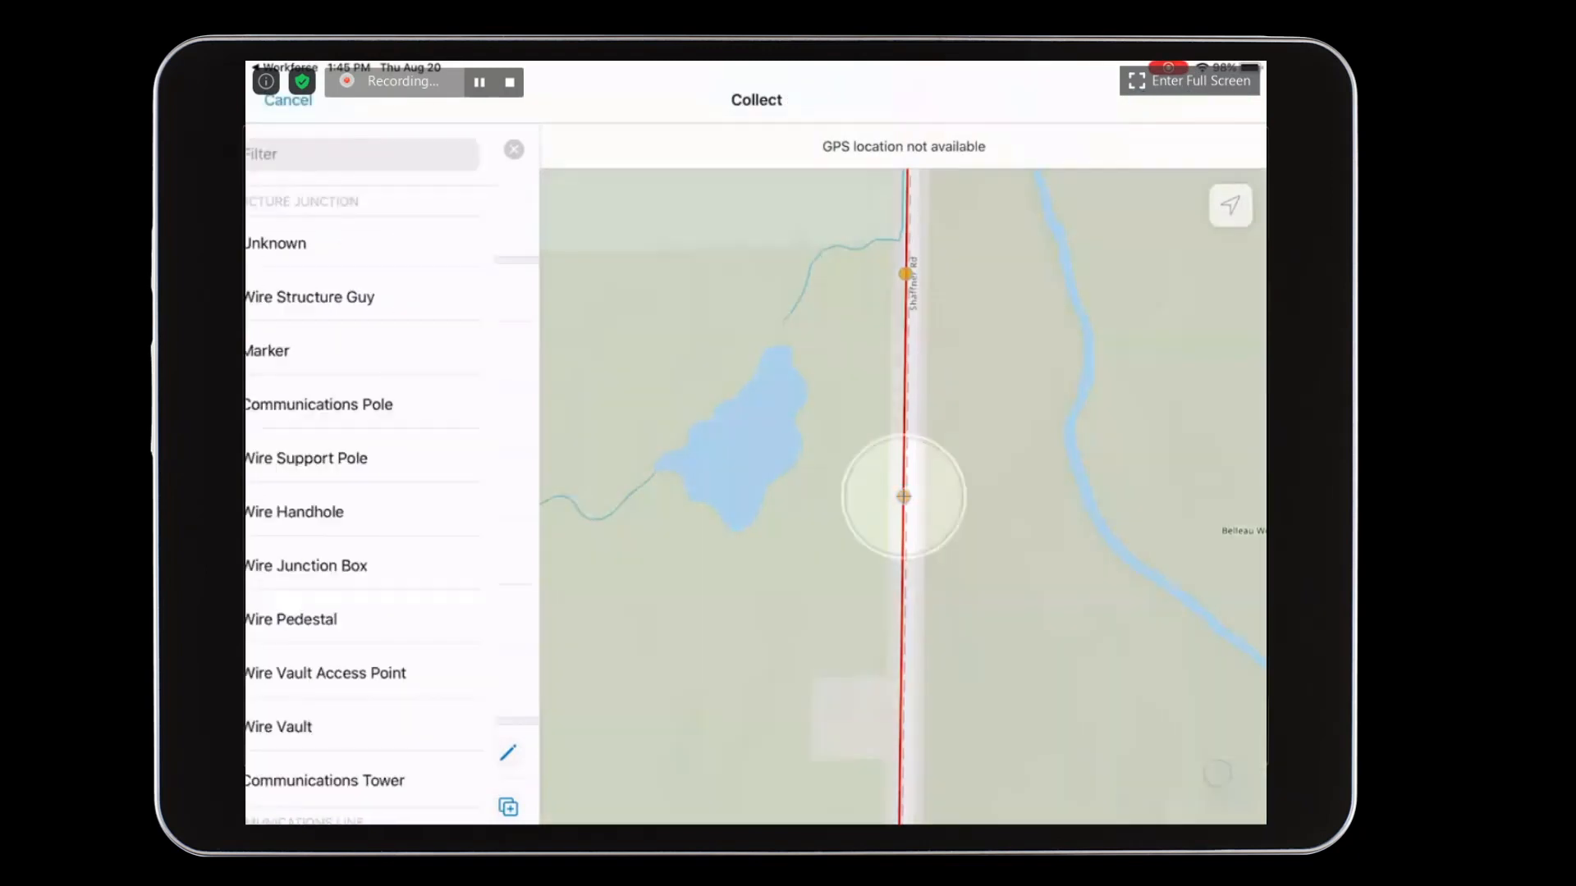
left_click_drag(1097, 376, 1095, 685)
left_click_drag(1088, 454, 1103, 630)
left_click_drag(433, 640, 435, 246)
scroll(392, 509, "down", 9)
left_click(348, 510)
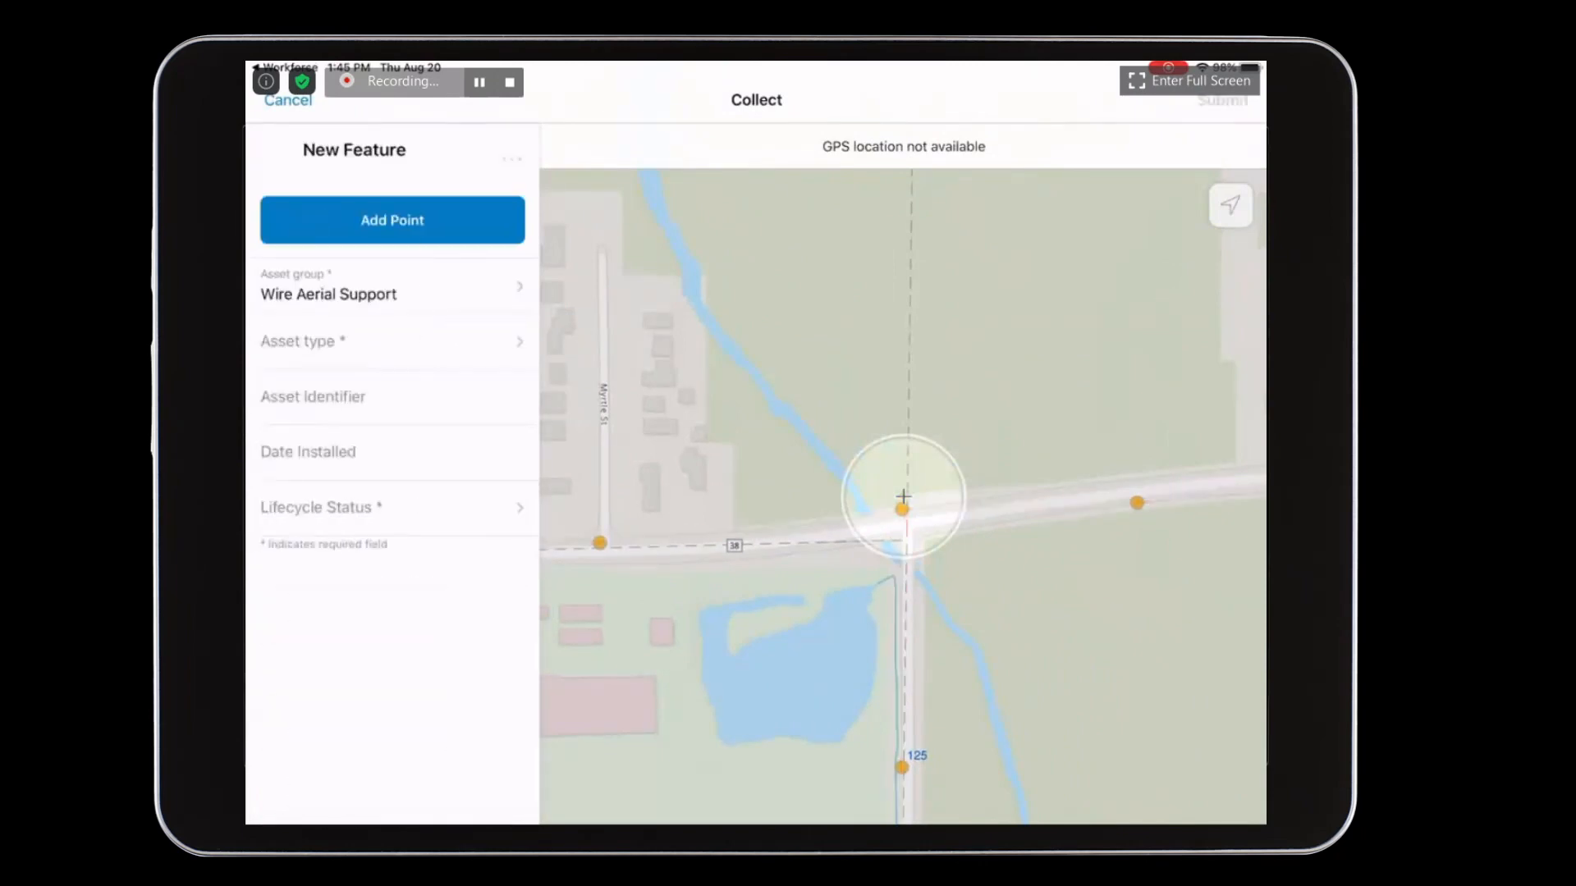
left_click(475, 337)
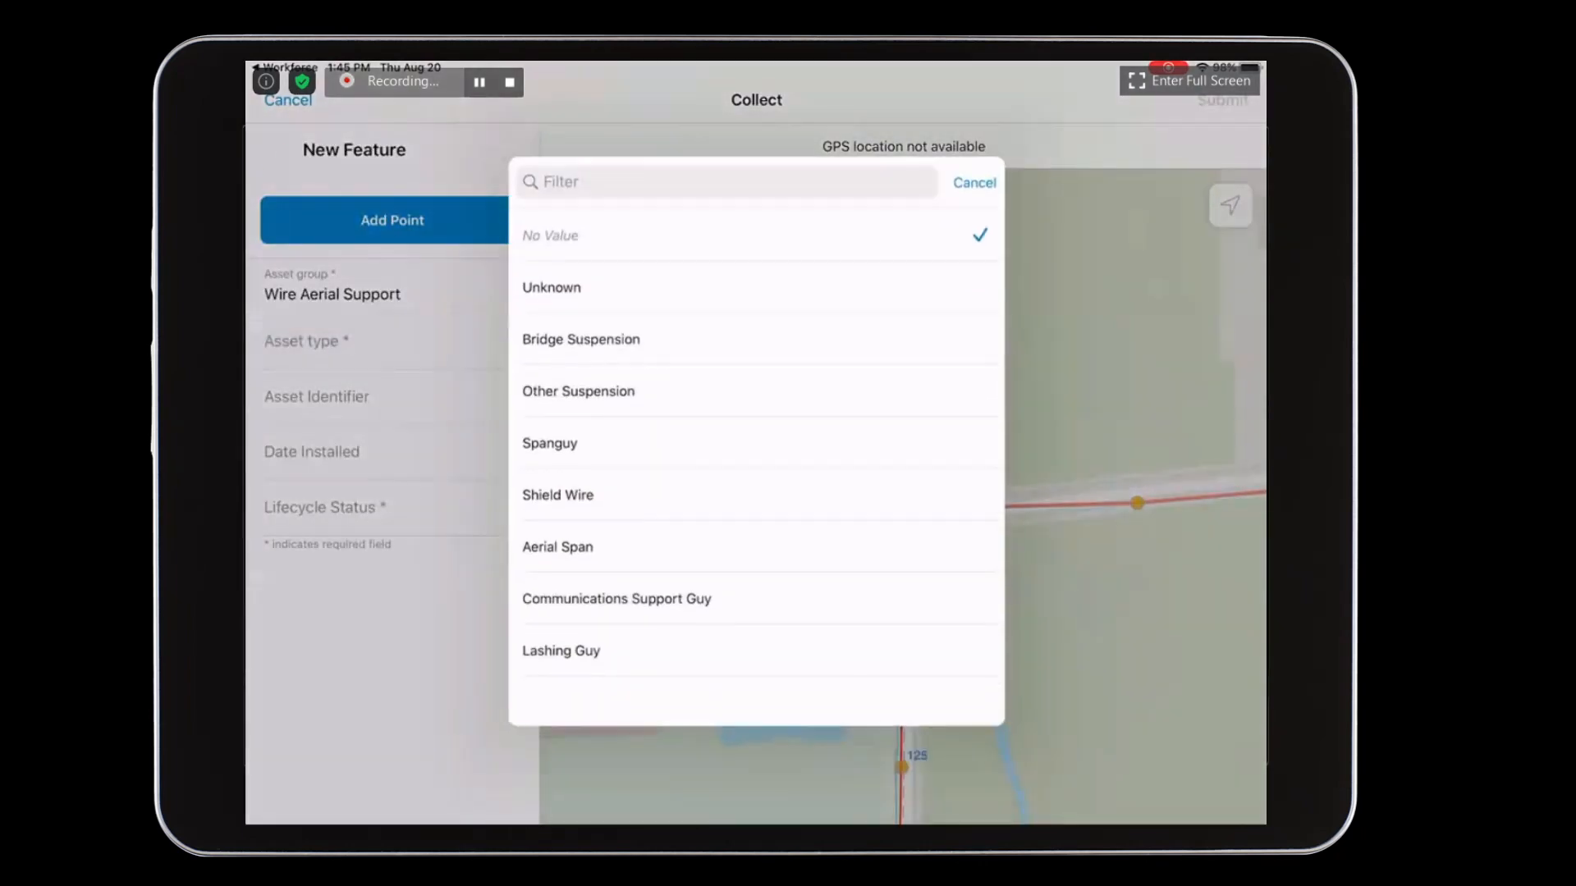
left_click(557, 546)
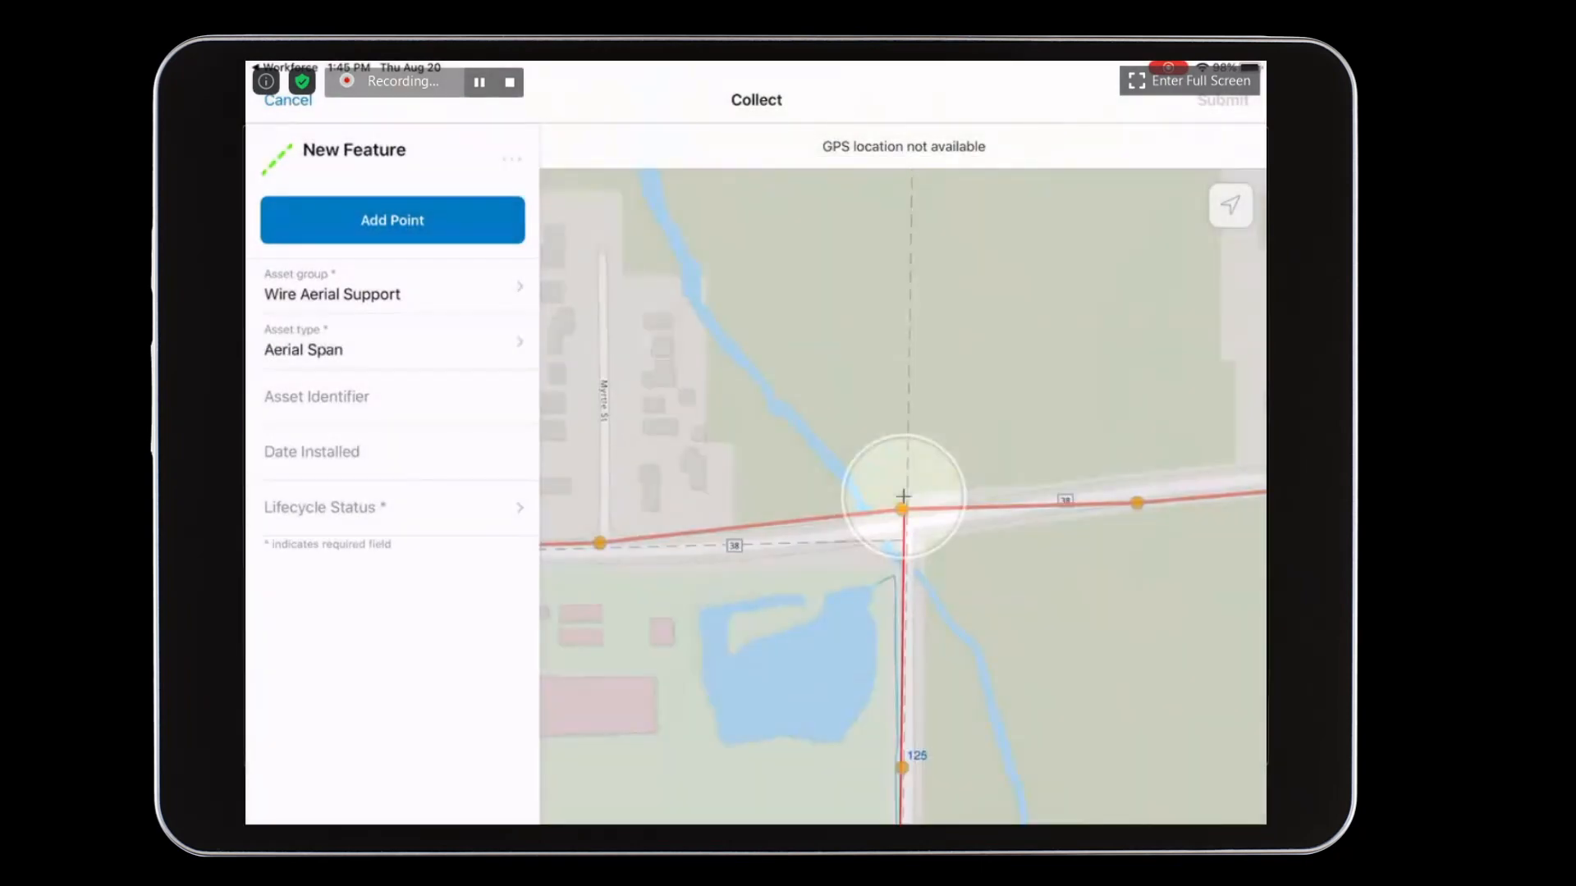
left_click(393, 508)
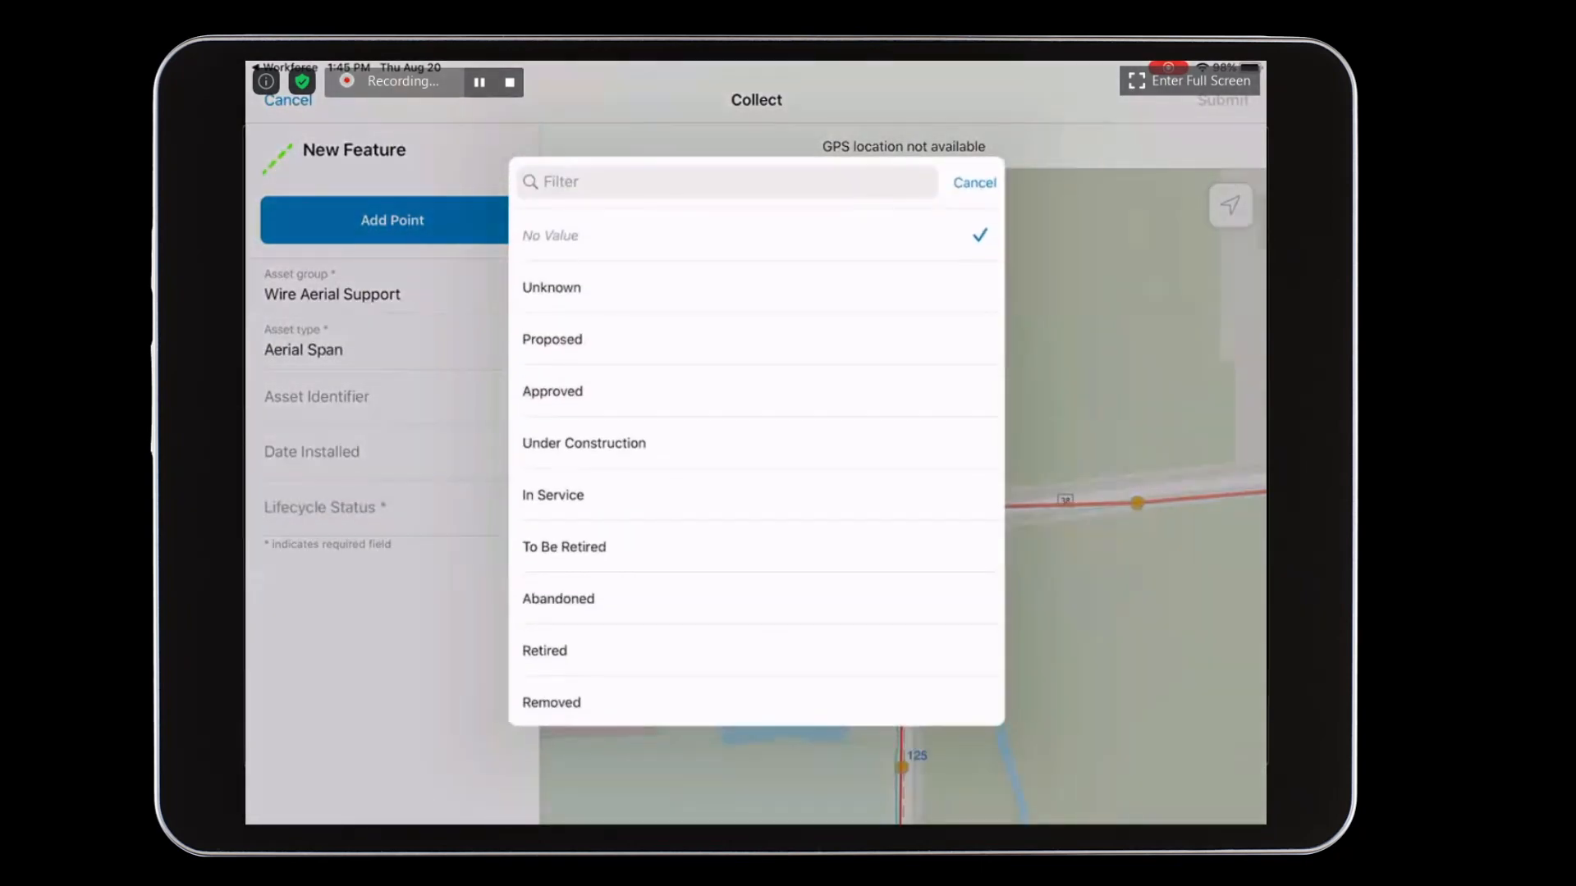
left_click(552, 495)
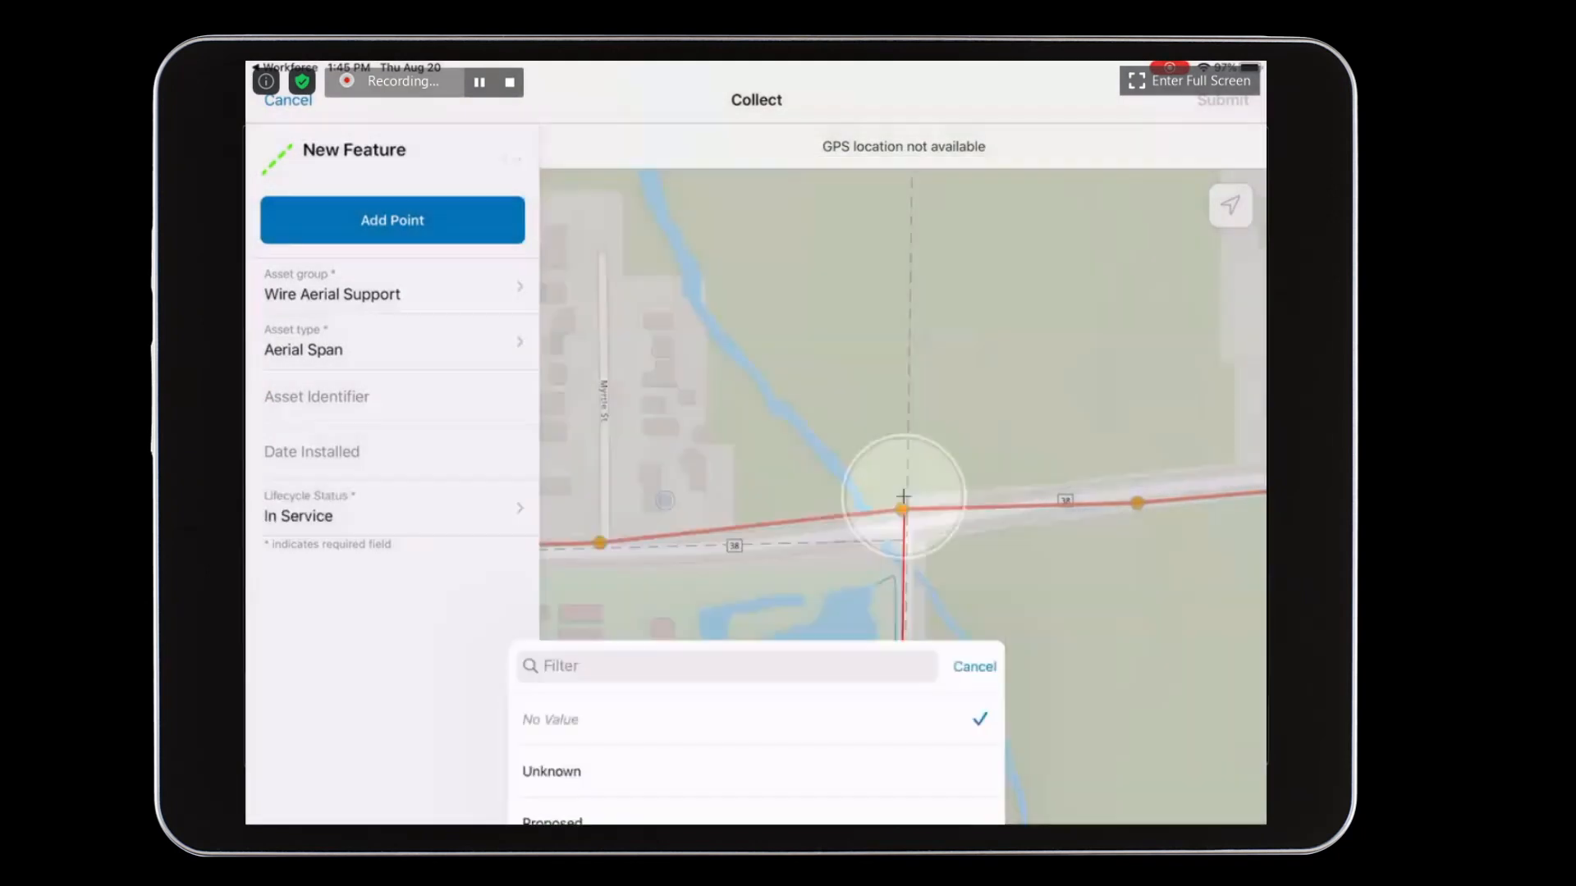
- Draw the aerial span, about 461 ft long, from the Route 38 junction pole south to the first Shaffner Rd pole and submit it
left_click_drag(1066, 652, 1111, 411)
left_click(393, 220)
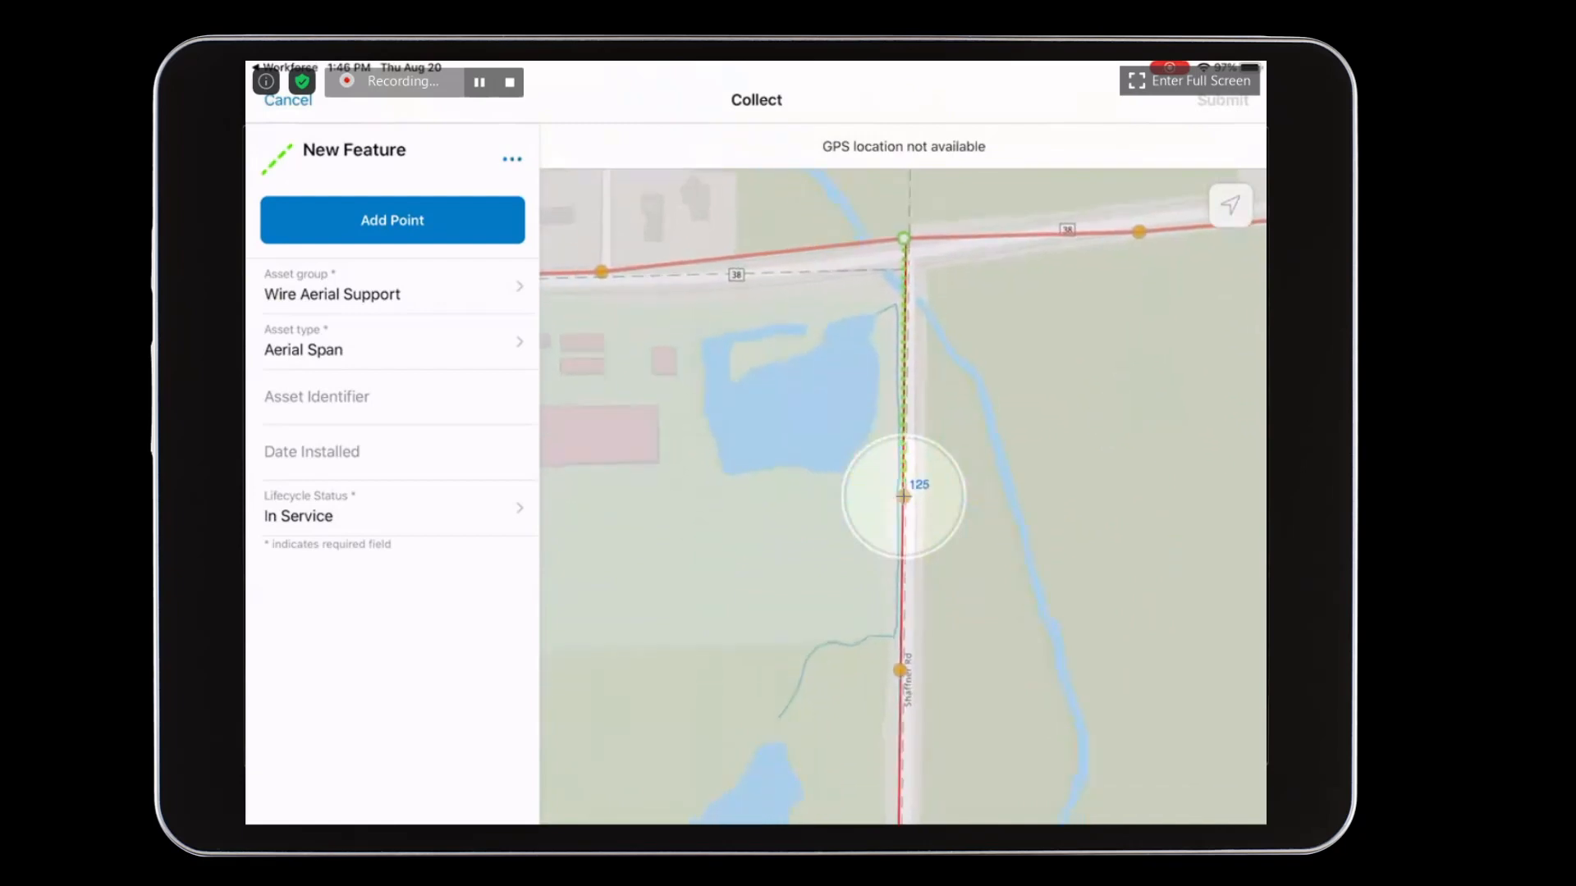
left_click(442, 215)
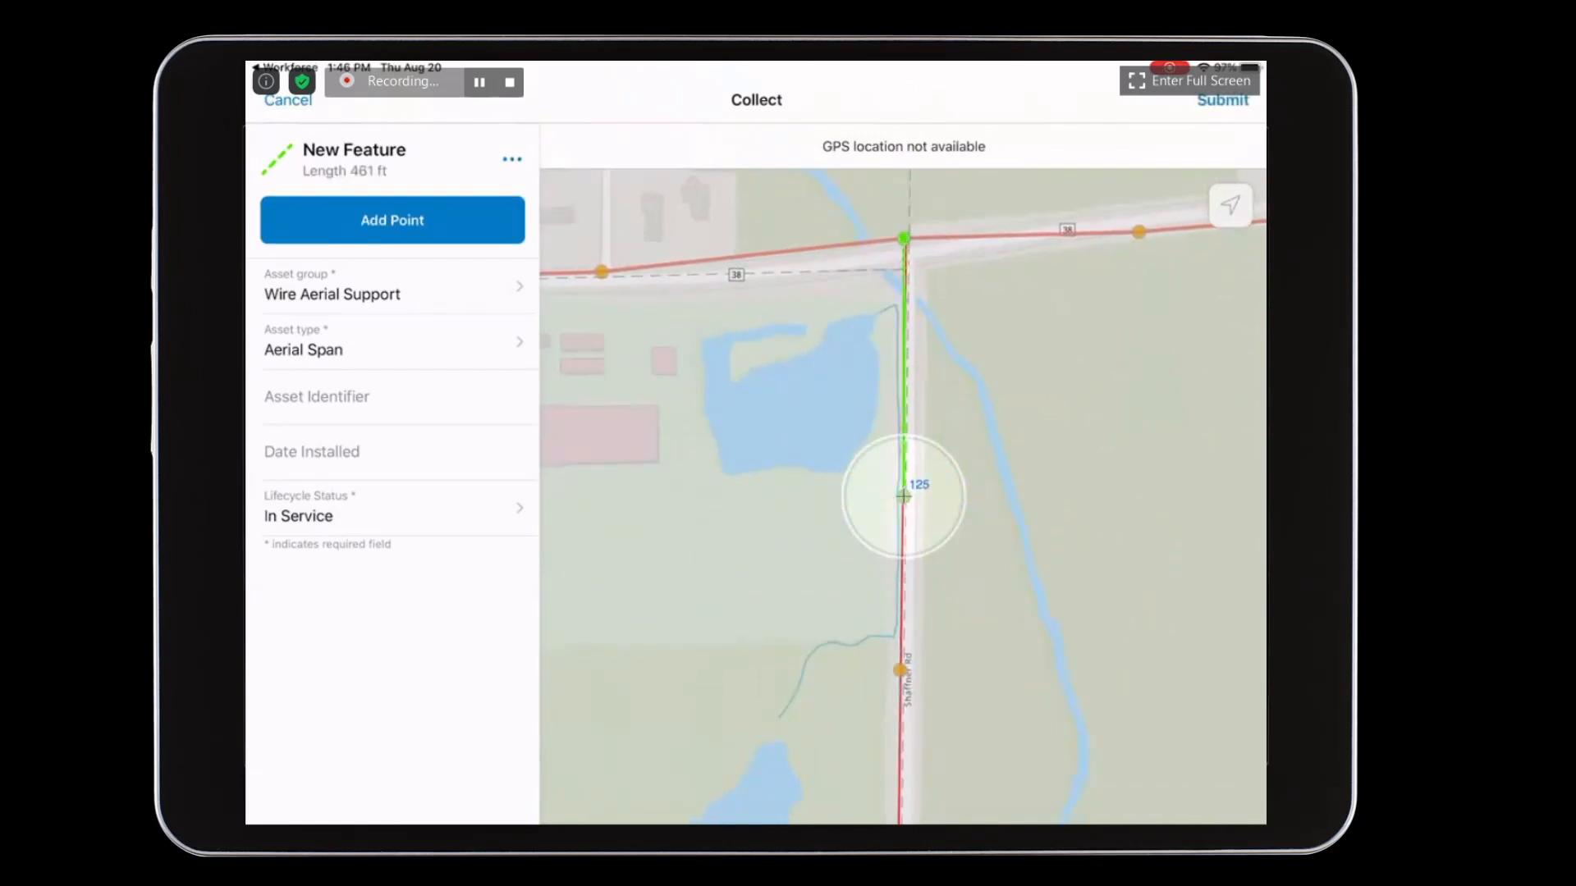
left_click(1222, 99)
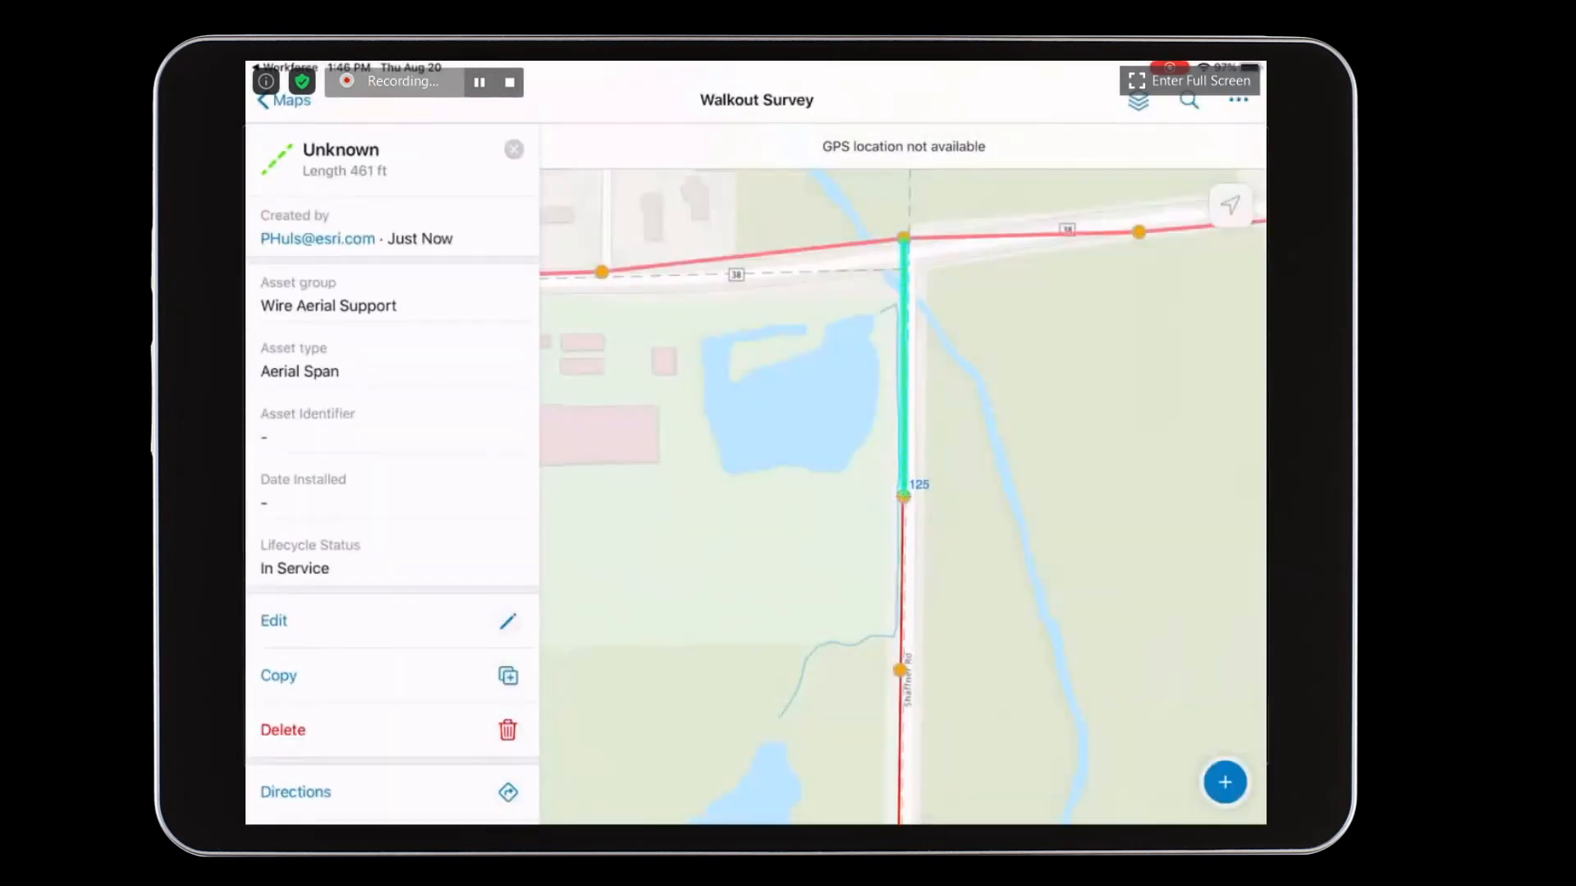
- Copy the aerial span's attributes and draw a span of about 310 ft between the first and second Shaffner Rd poles, submitting it
left_click(503, 673)
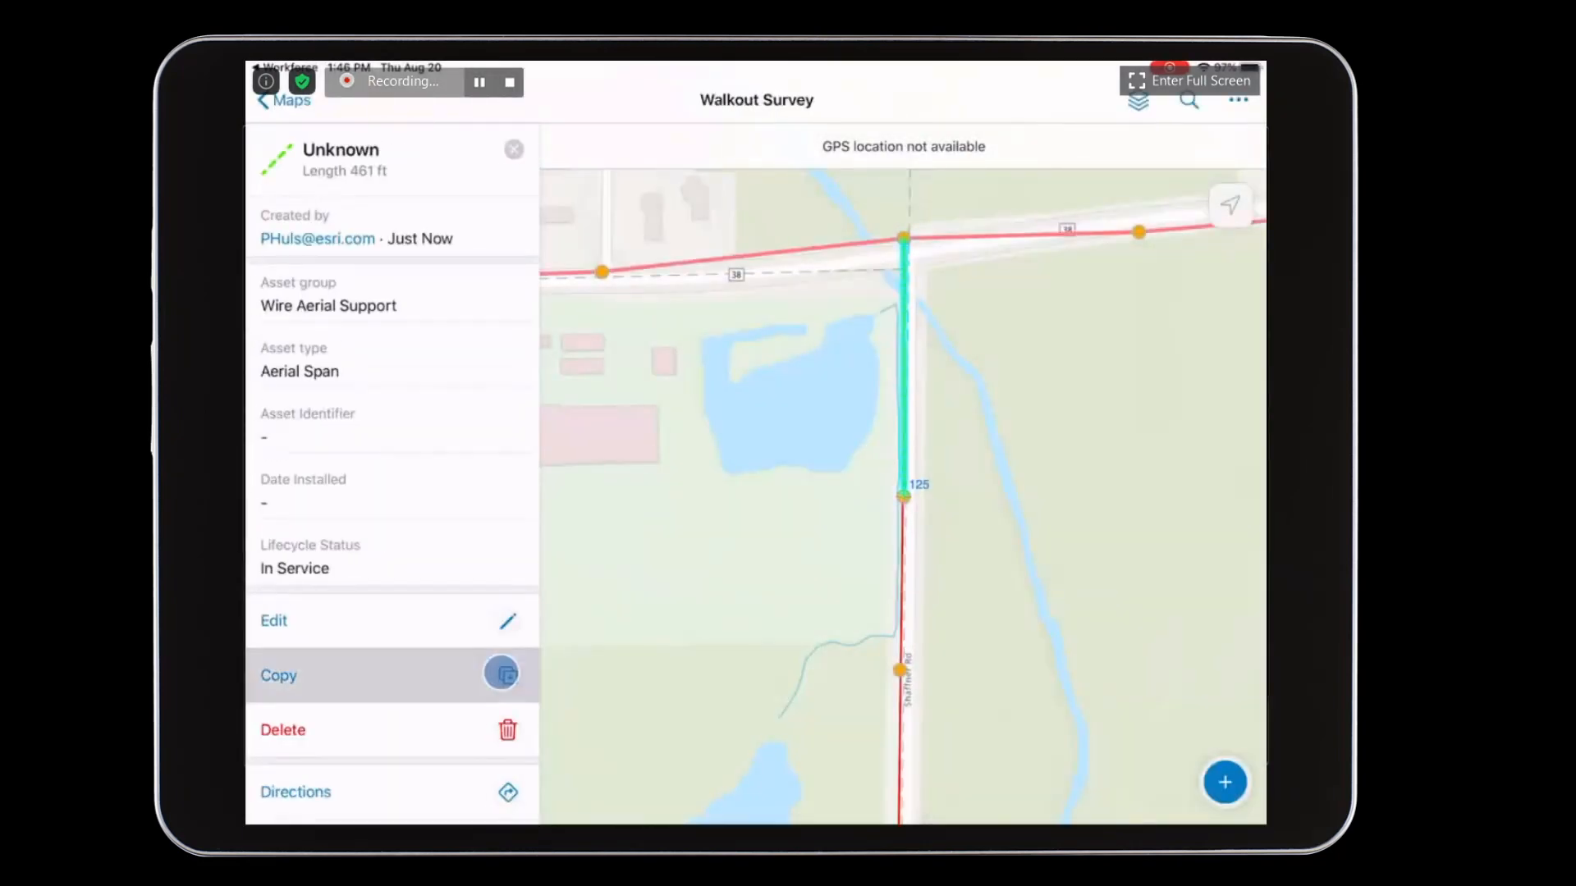
left_click(392, 220)
left_click_drag(1087, 663, 1084, 478)
left_click(392, 220)
left_click(1223, 100)
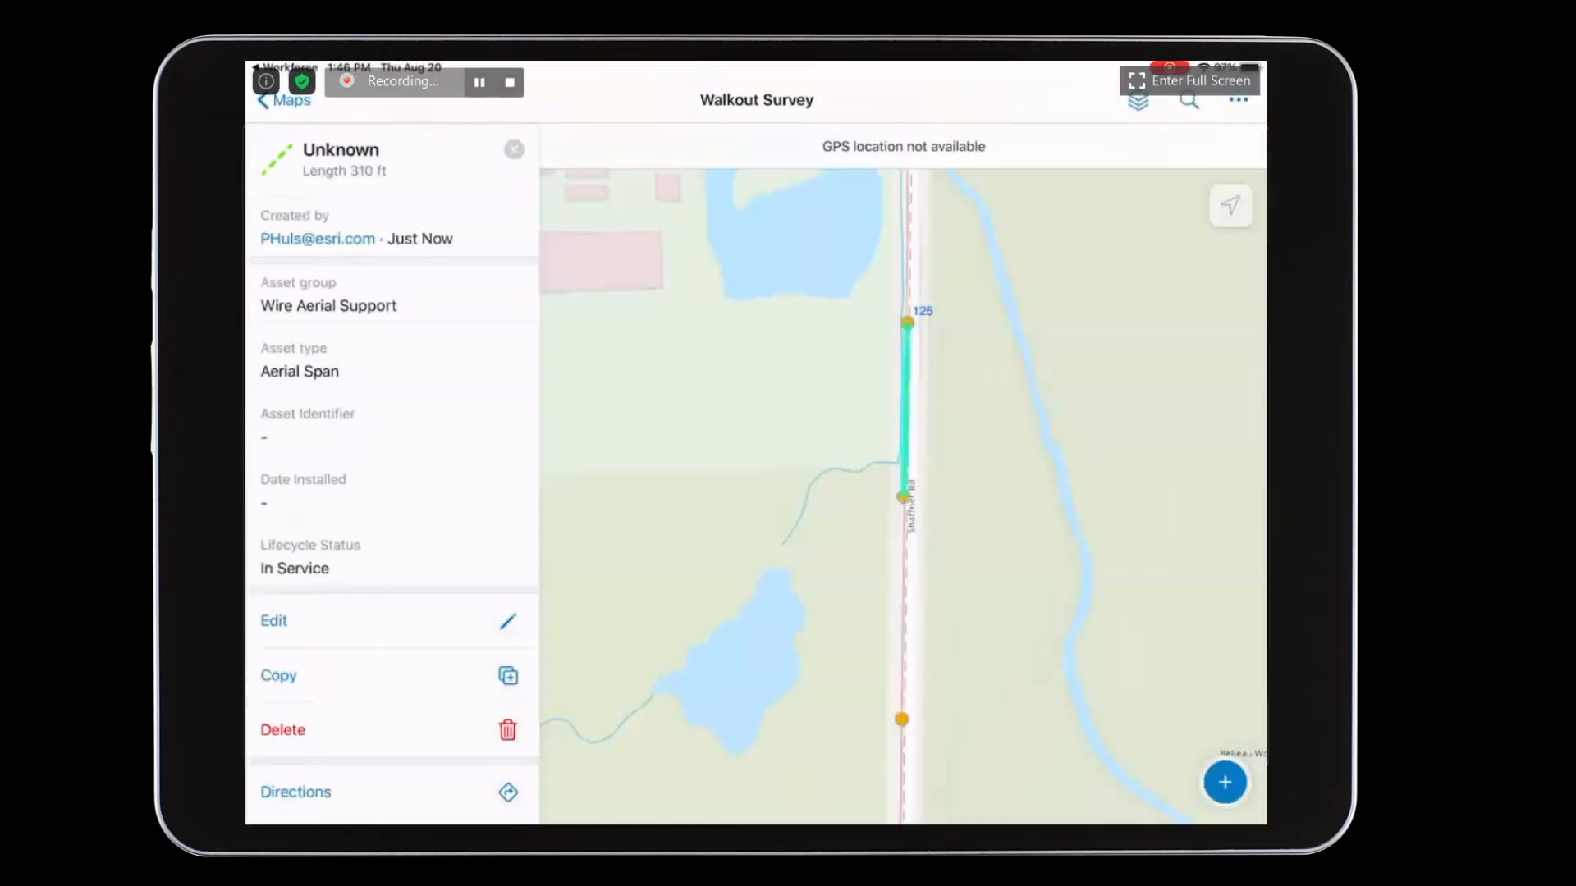
- Copy the span again and draw one of about 398 ft from the second to the southernmost Shaffner Rd pole, submitting it
left_click(328, 671)
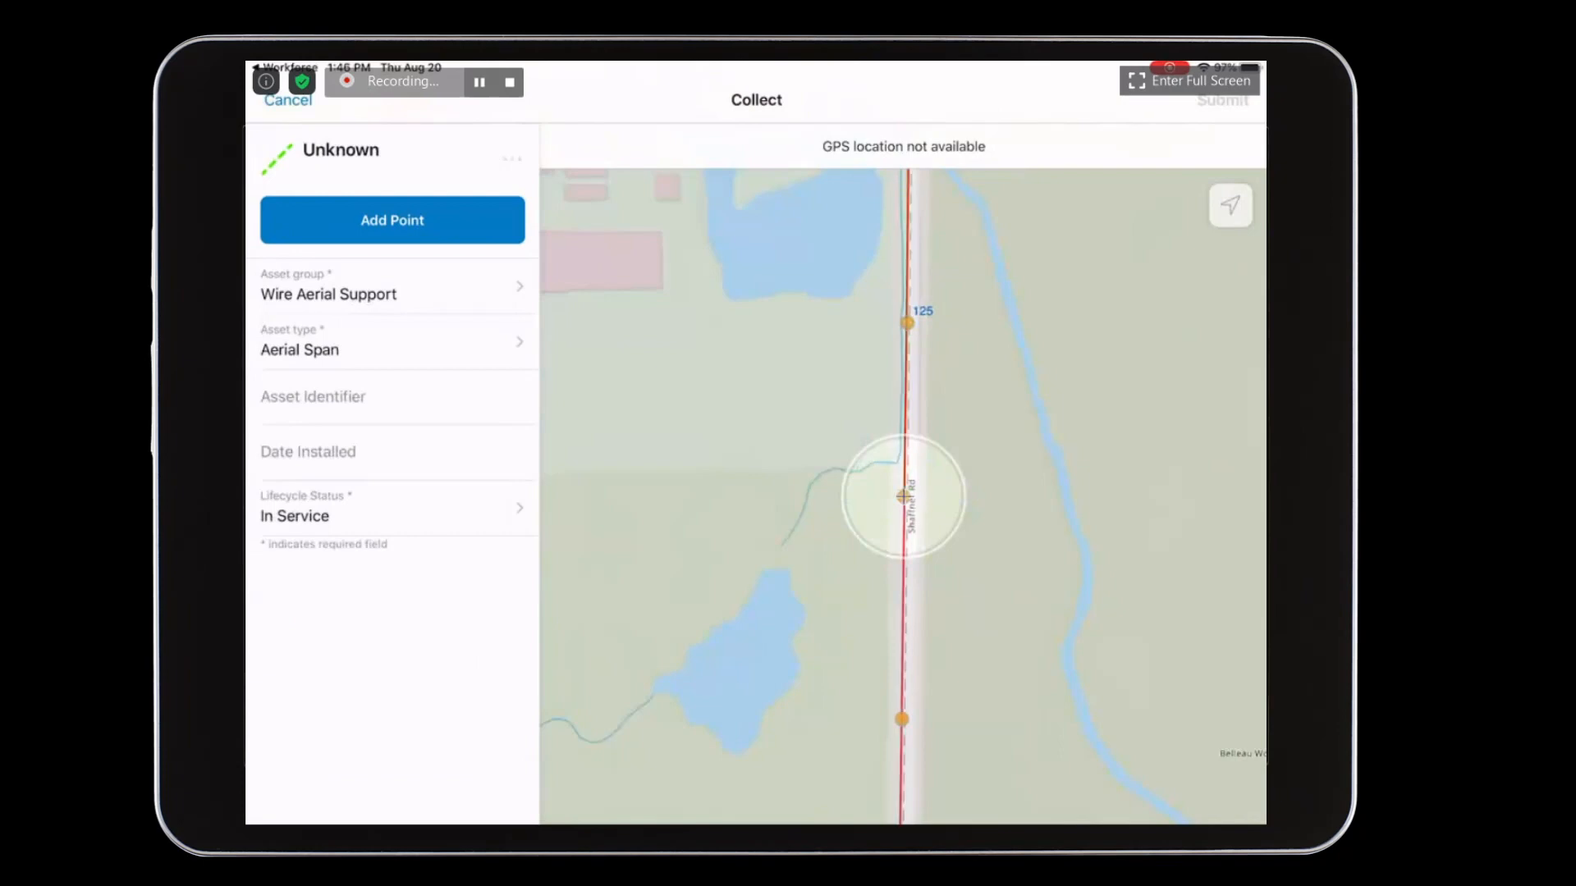
left_click(392, 220)
left_click_drag(1101, 649, 1103, 437)
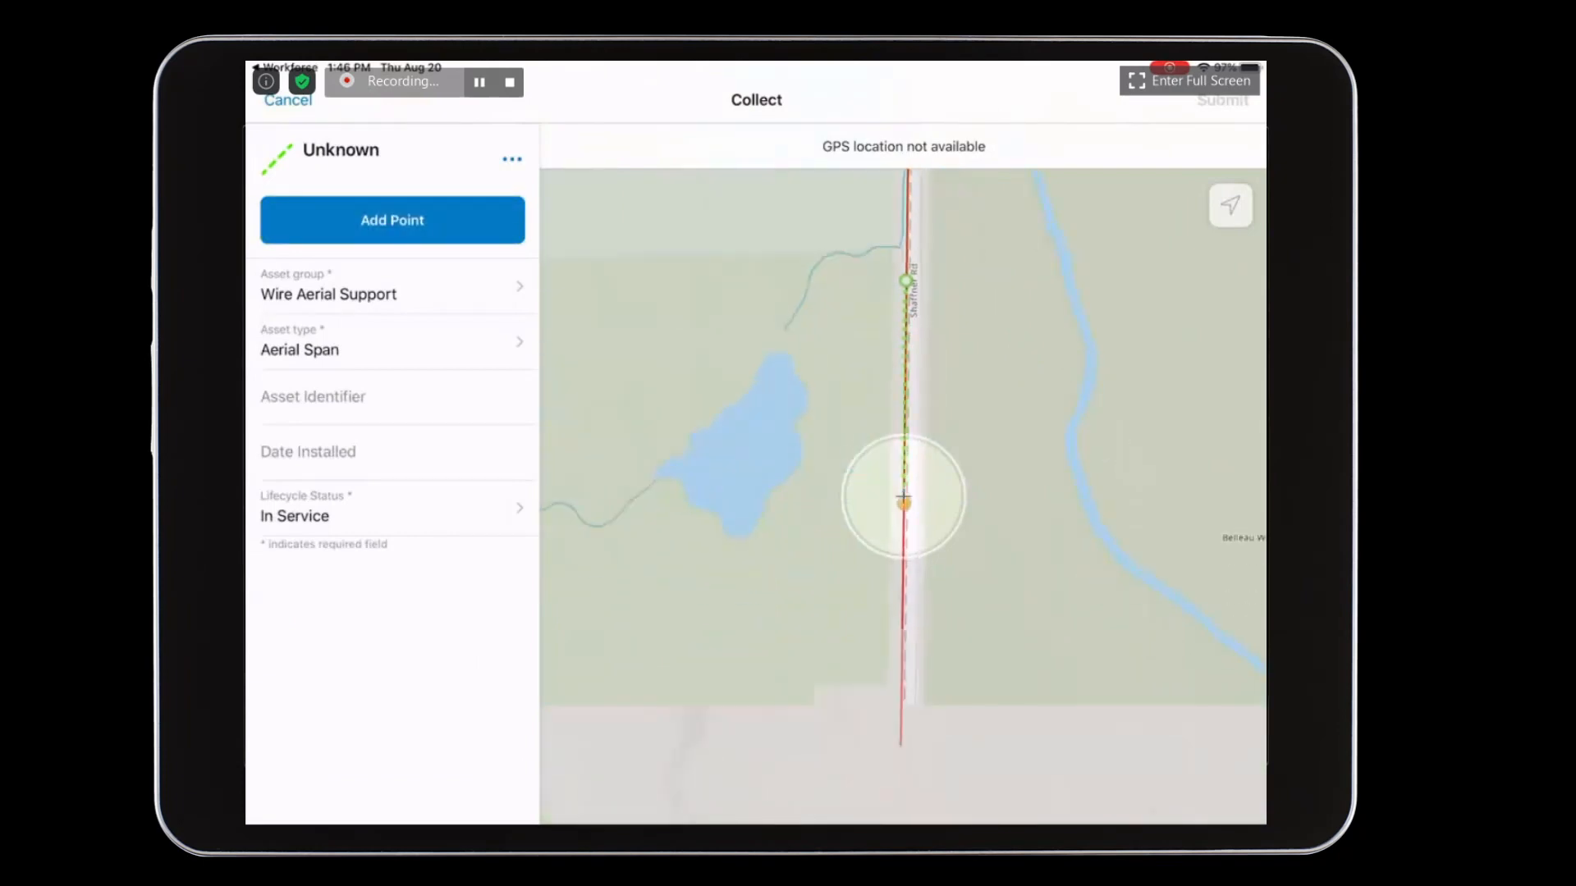
left_click_drag(1080, 517, 1080, 511)
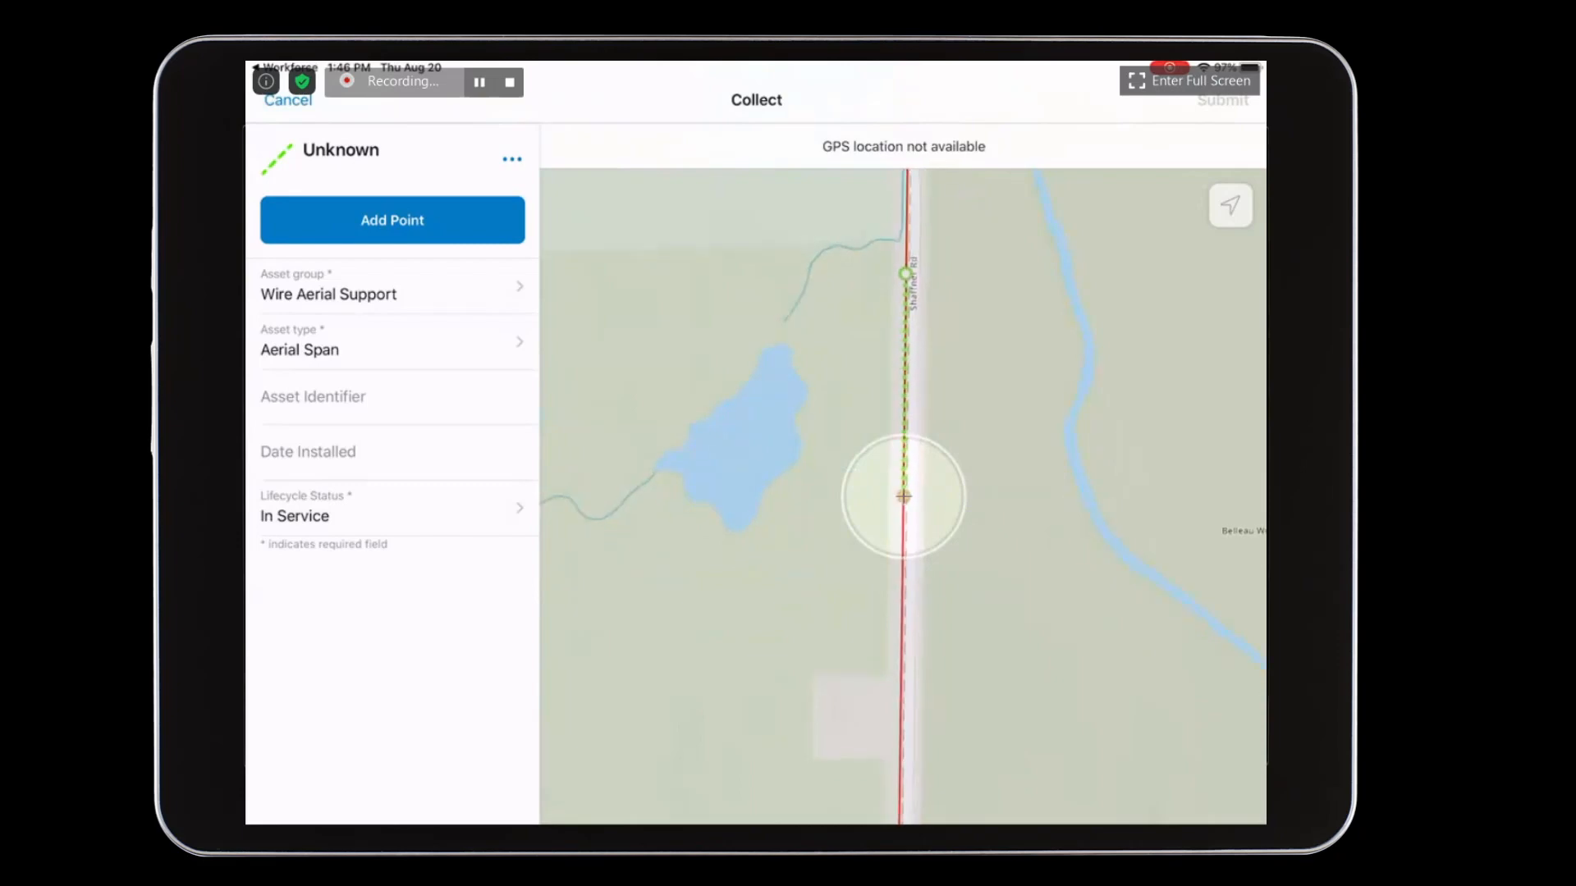
left_click(393, 220)
left_click(1222, 100)
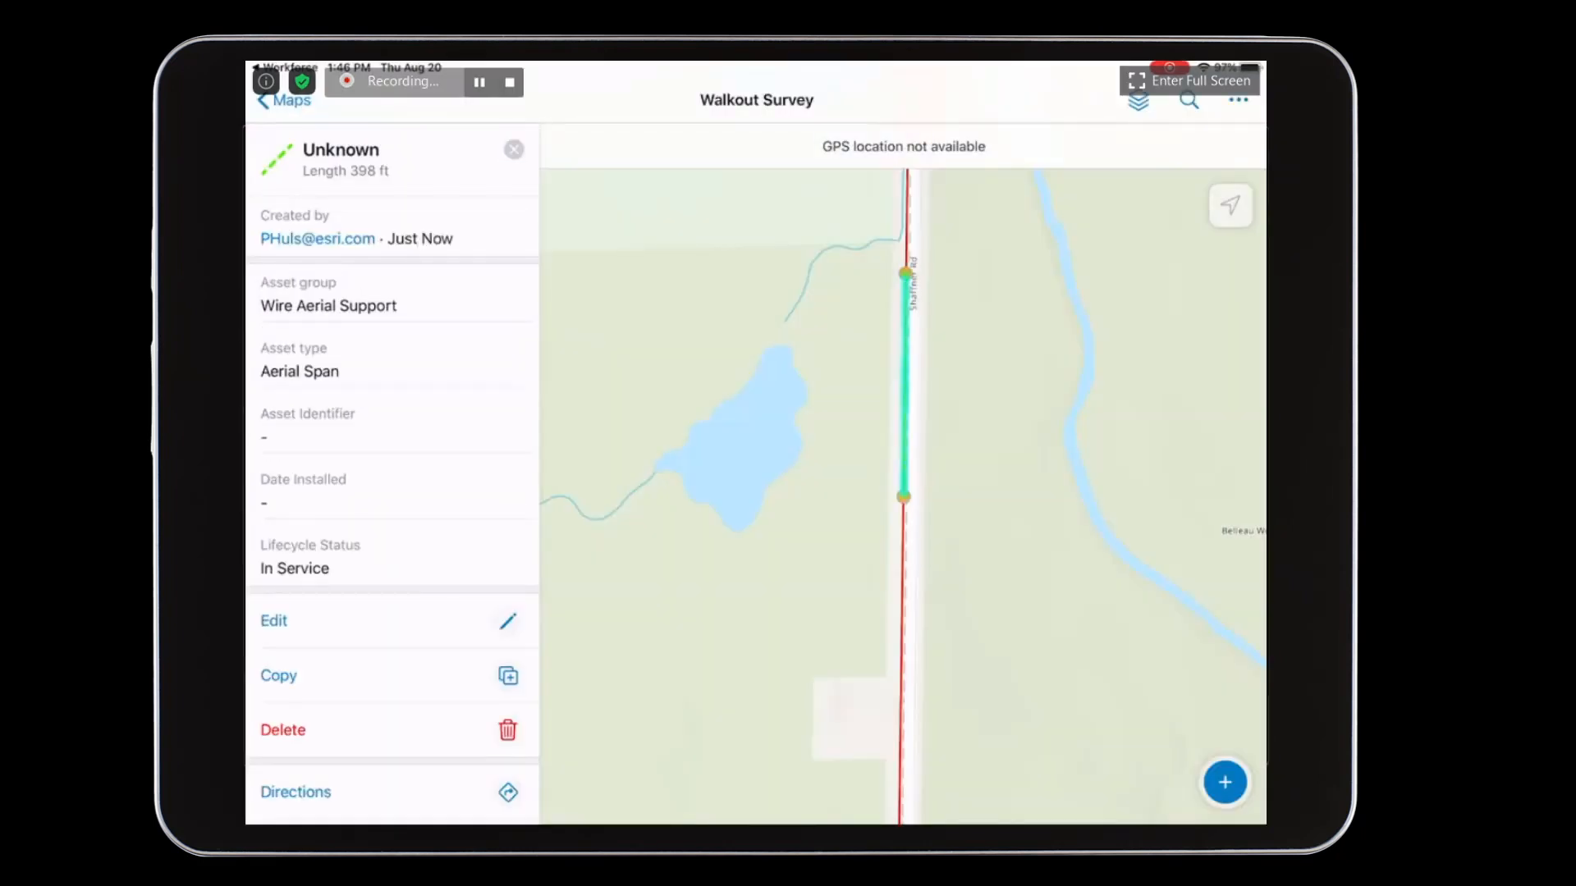
- Return to Workforce and finish the Walkout Survey assignment for JOB_18
left_click(288, 68)
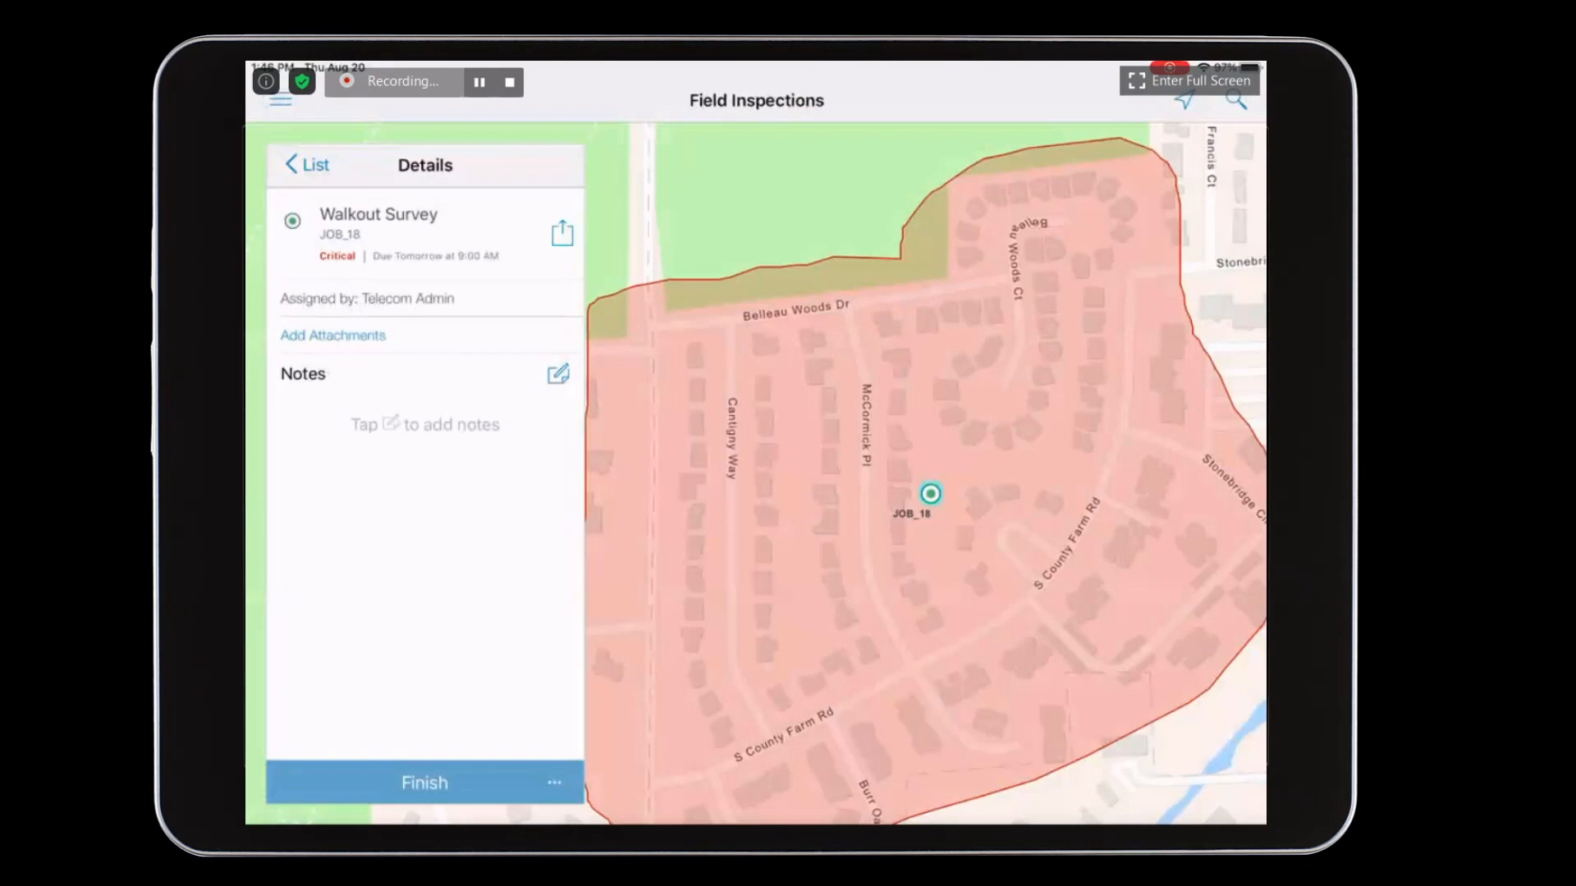
left_click(425, 782)
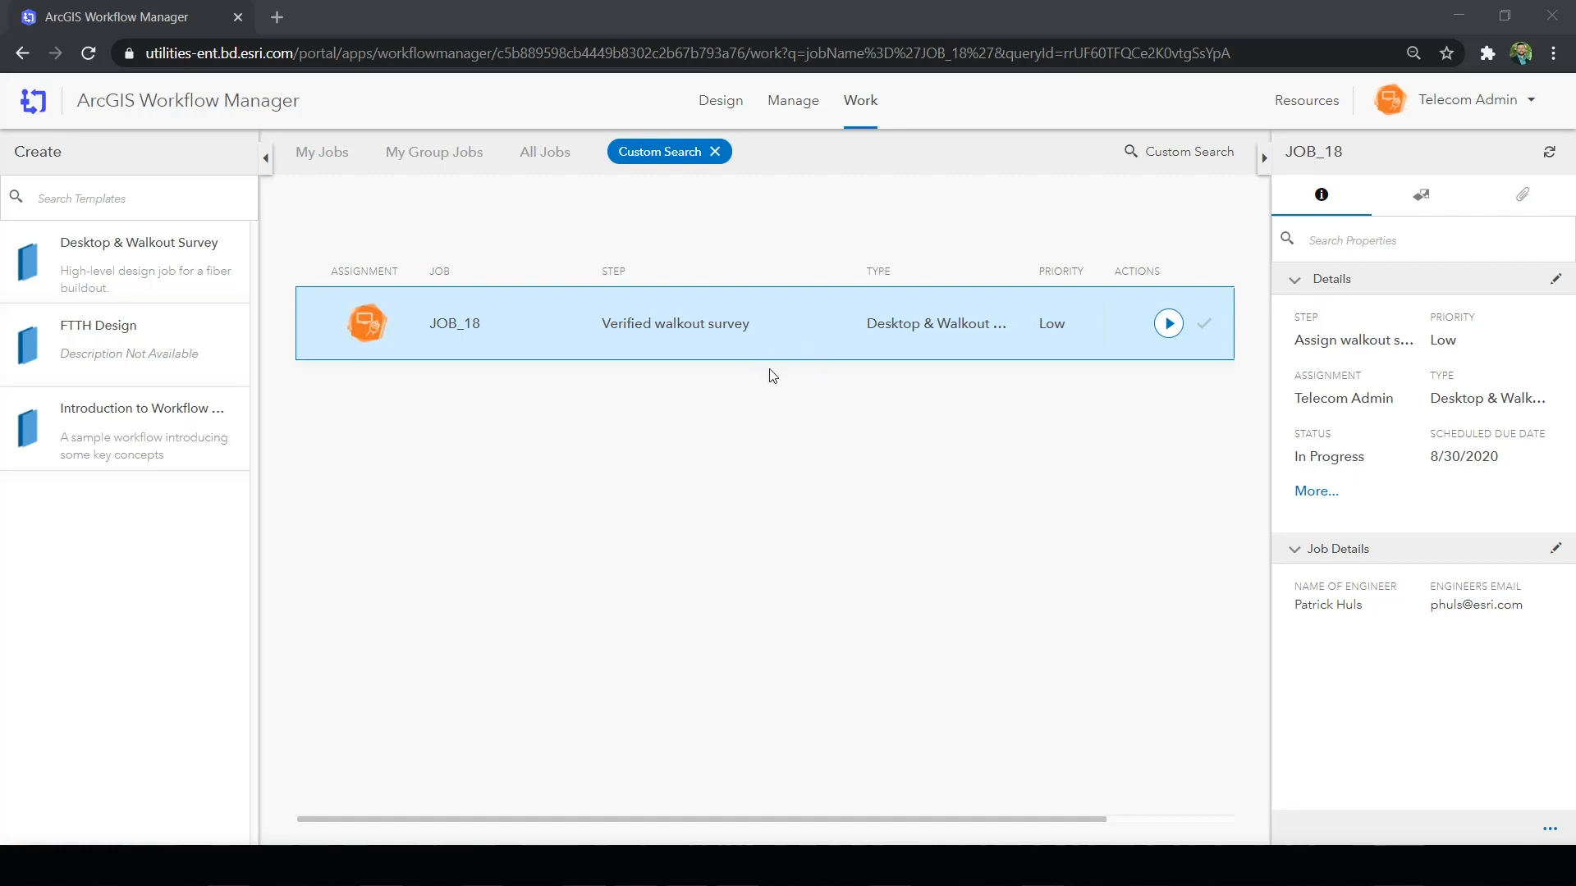
- In ArcGIS Workflow Manager, run JOB_18's Verified walkout survey step, check the Walkout Survey assignment's details, and finish the step
left_click(1168, 323)
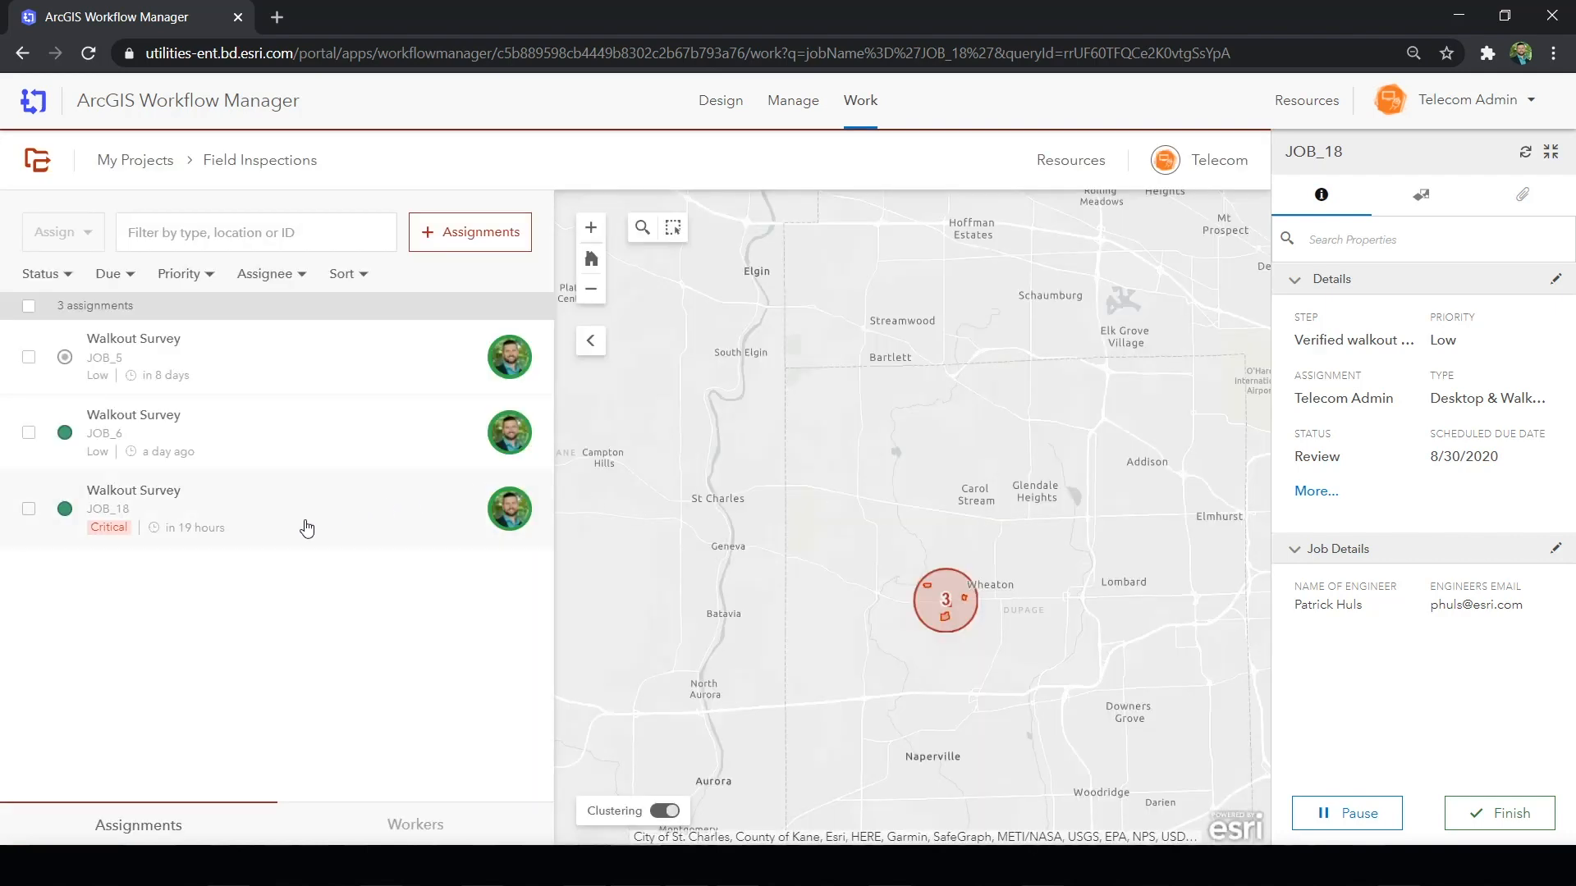
left_click(284, 528)
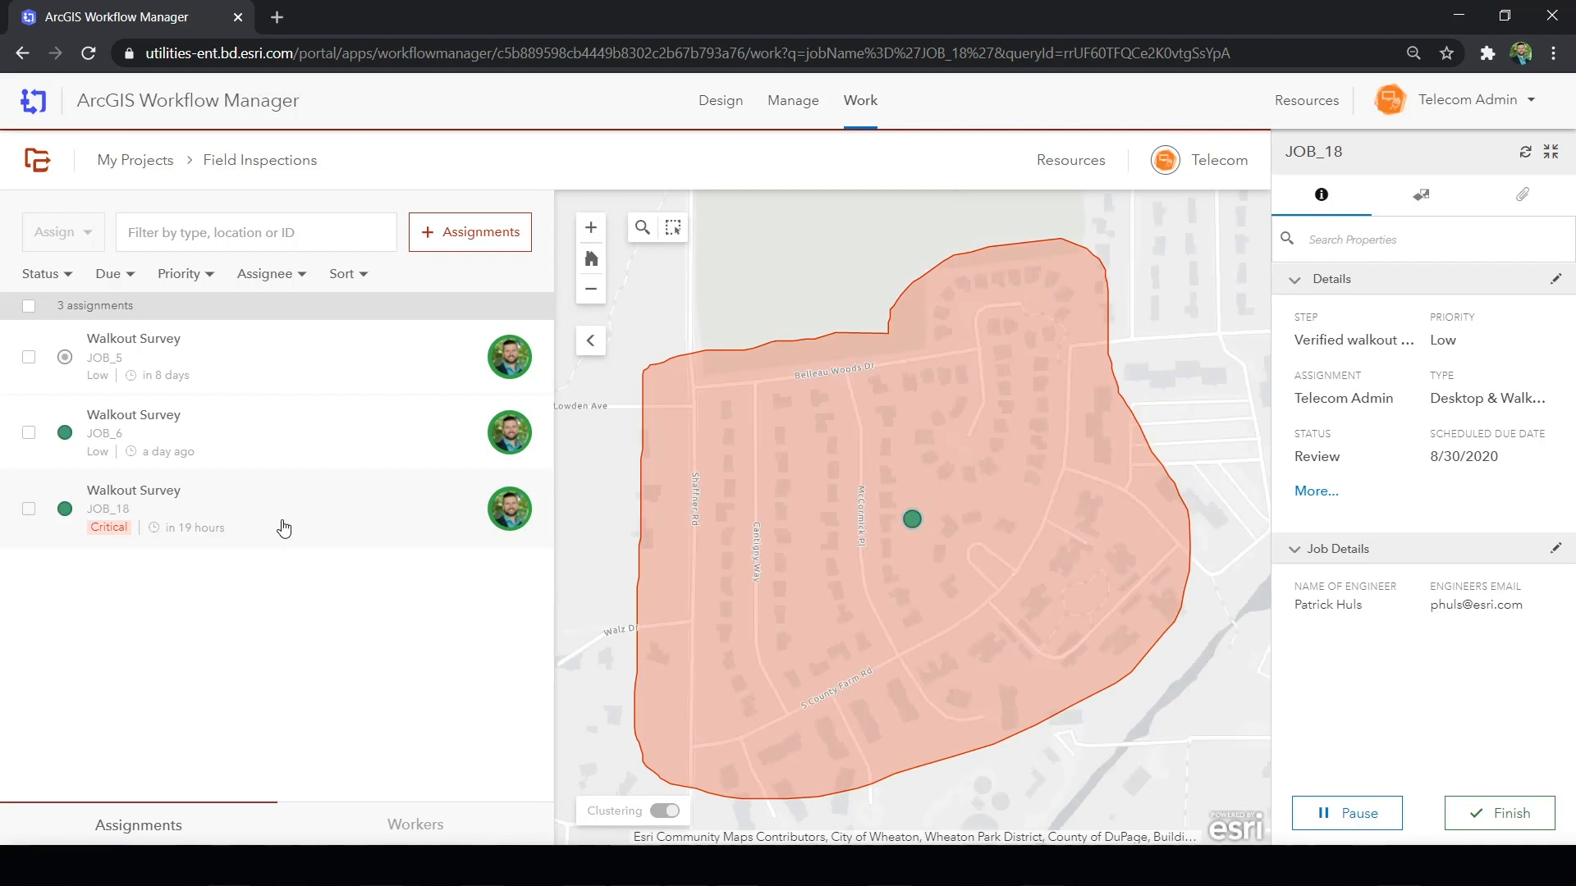
left_click(151, 499)
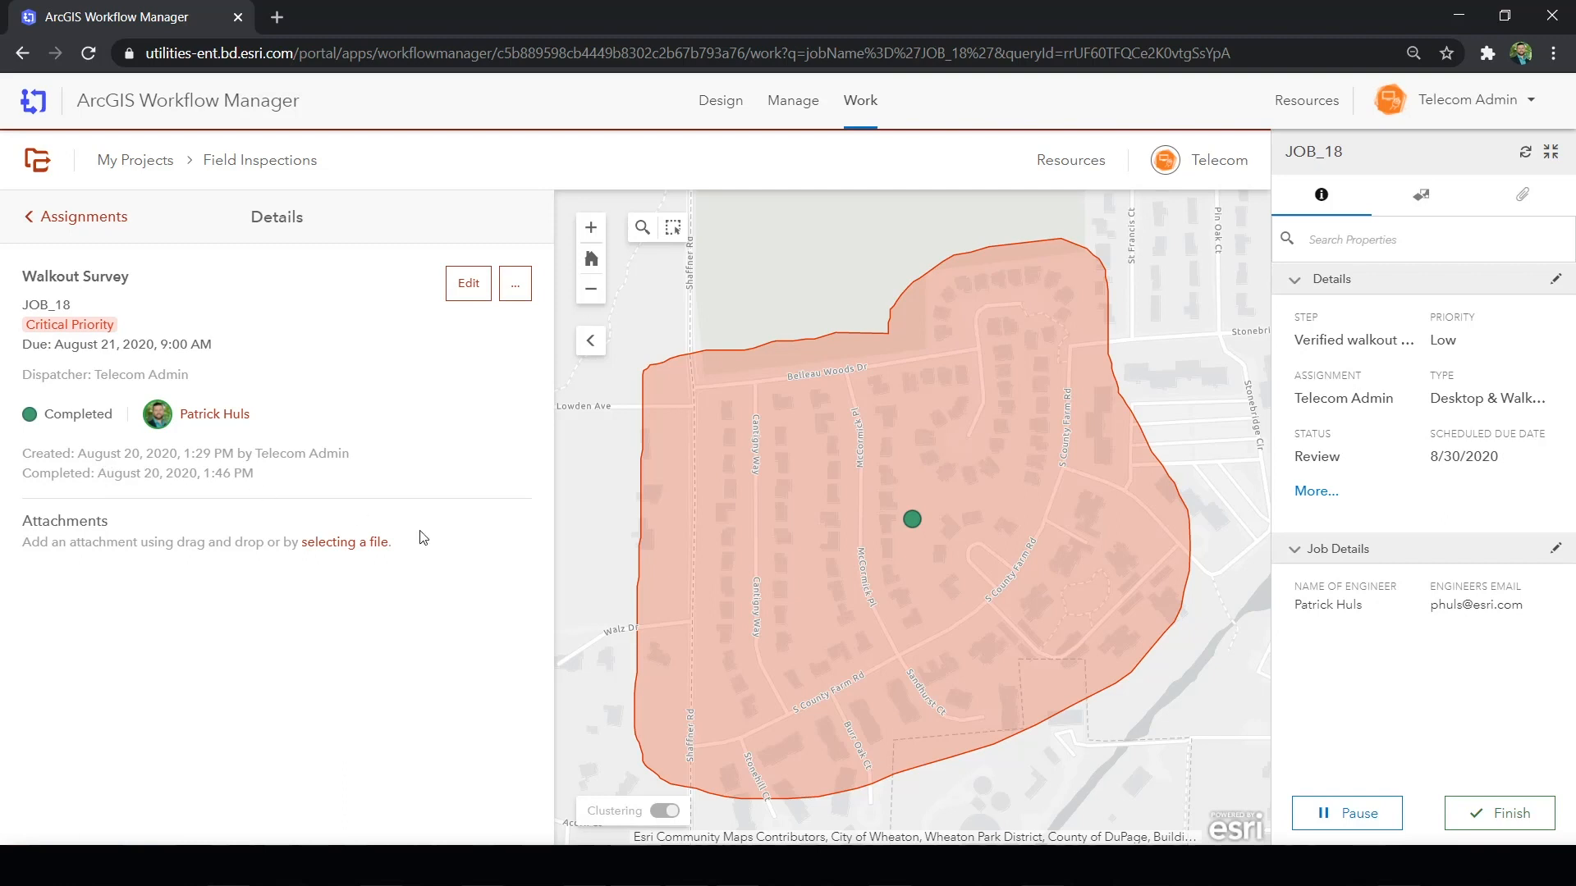
left_click(1506, 819)
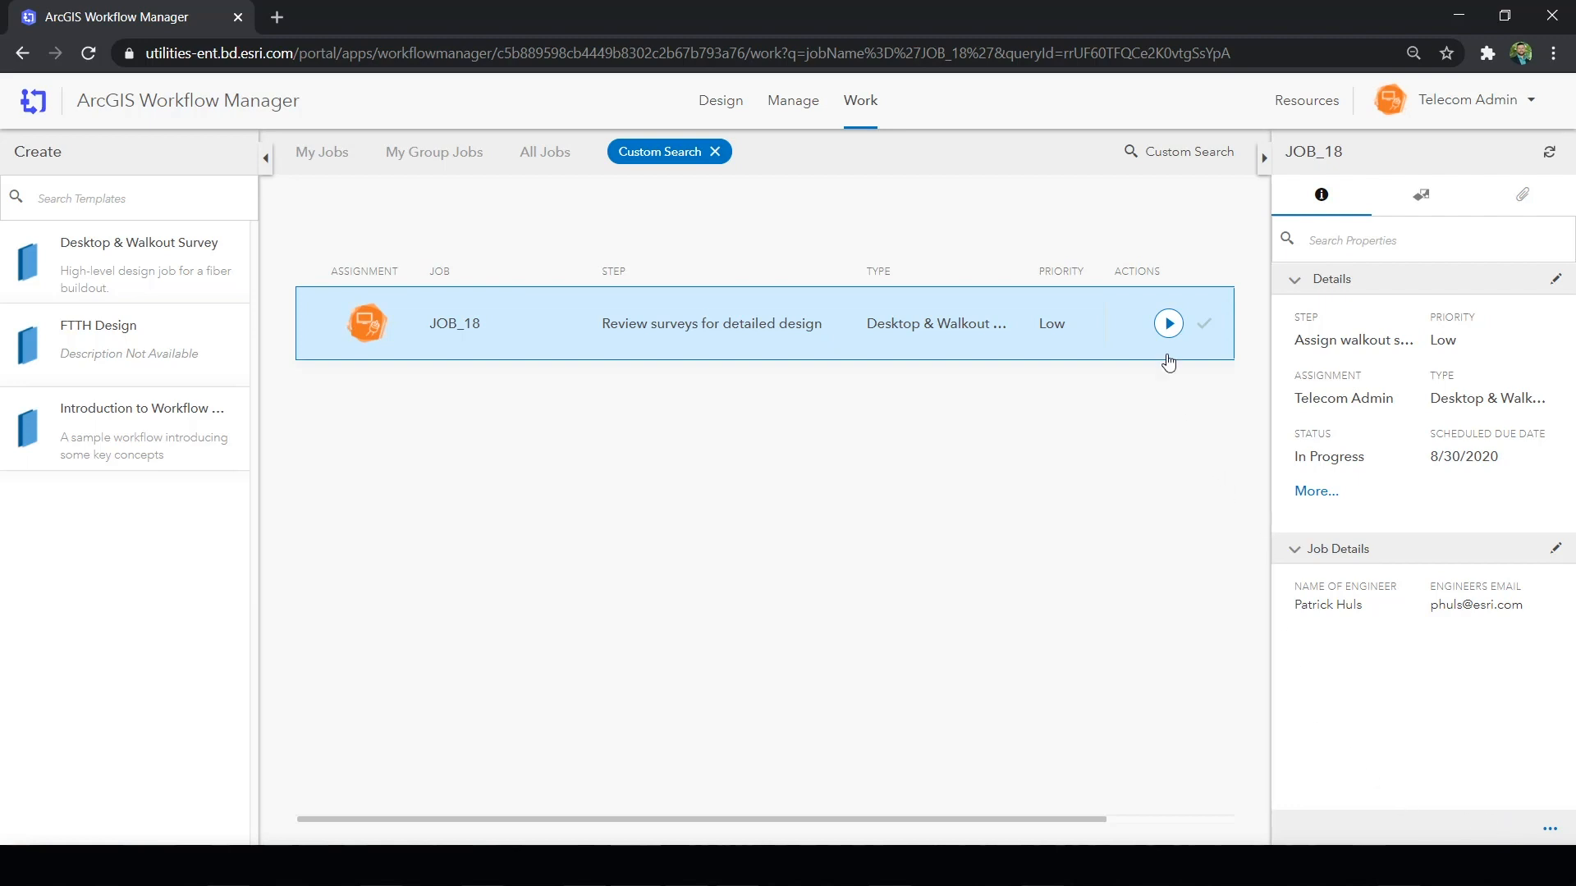
- Run JOB_18's Review surveys for detailed design step and inspect the JOB_18 version's changes on the map and in its change list
left_click(1168, 324)
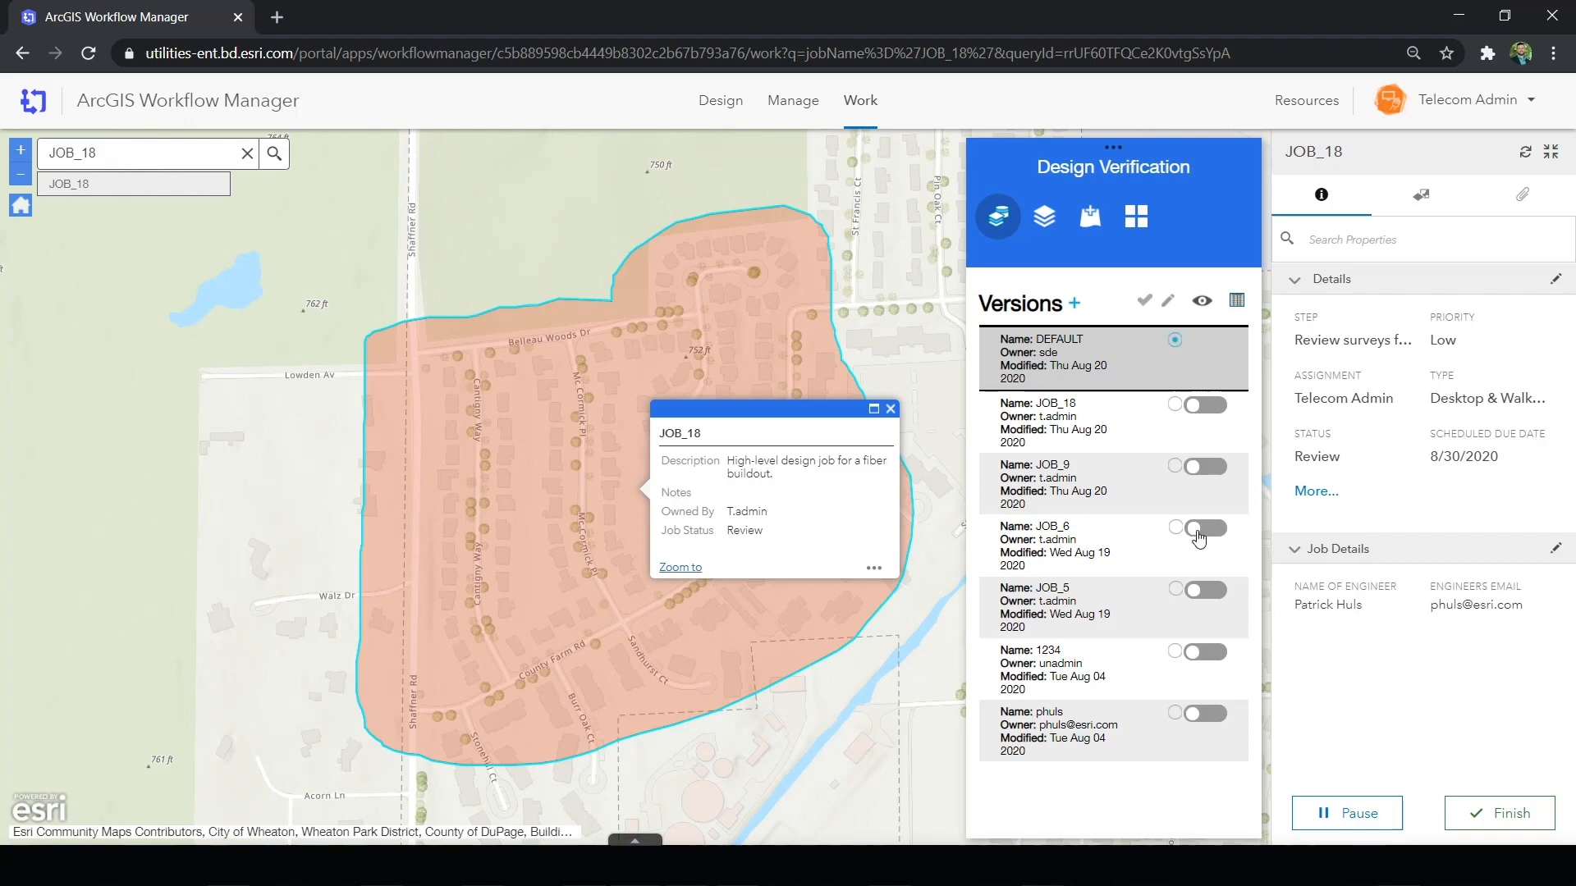
left_click(1175, 406)
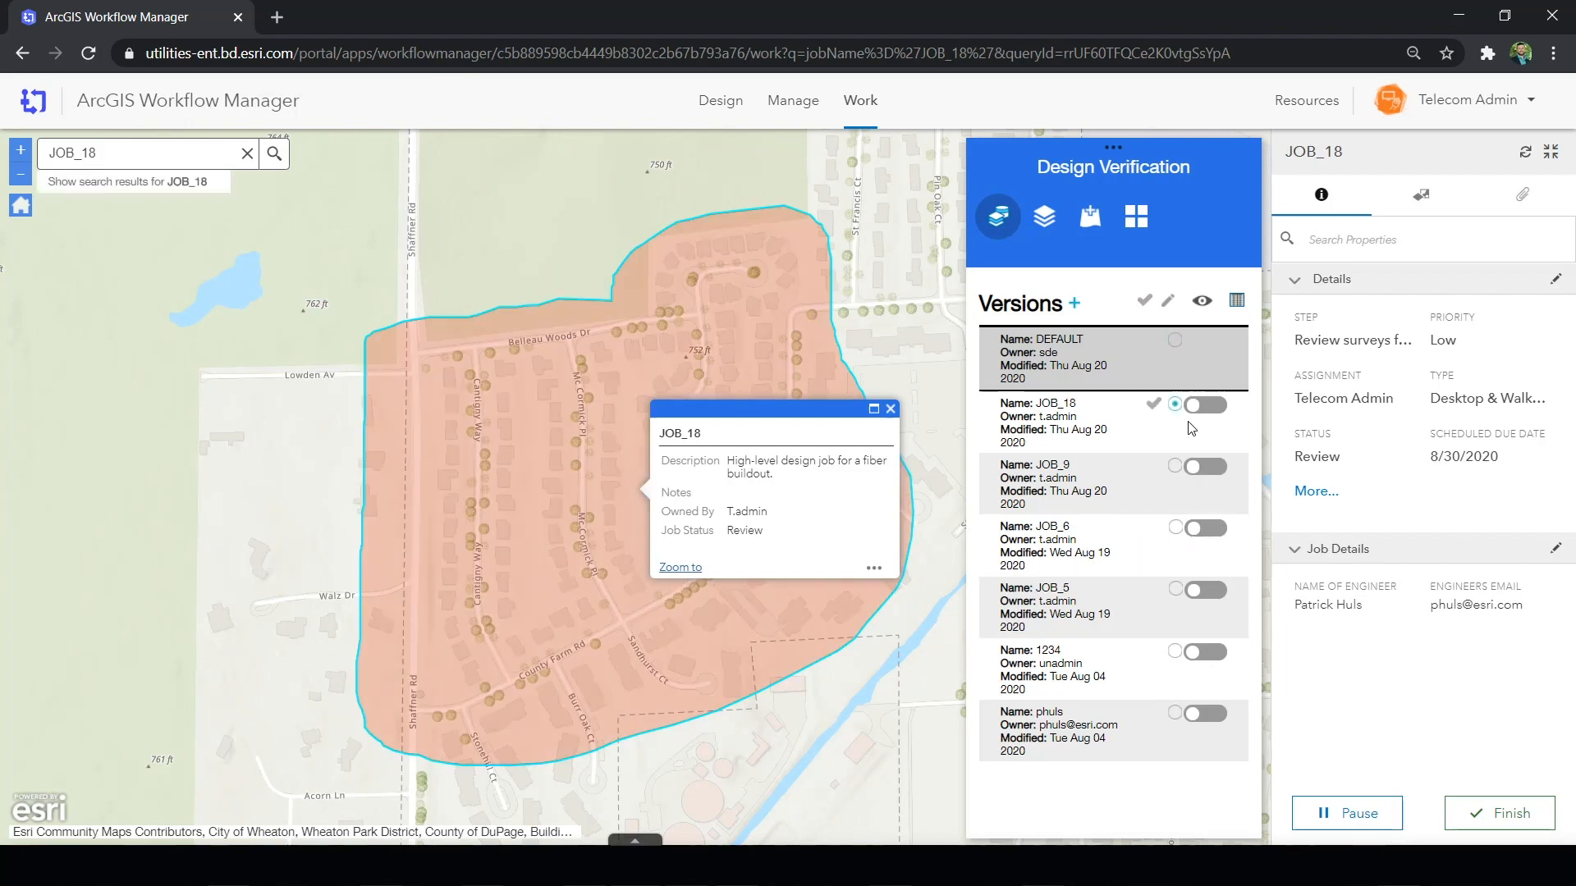
left_click(1196, 407)
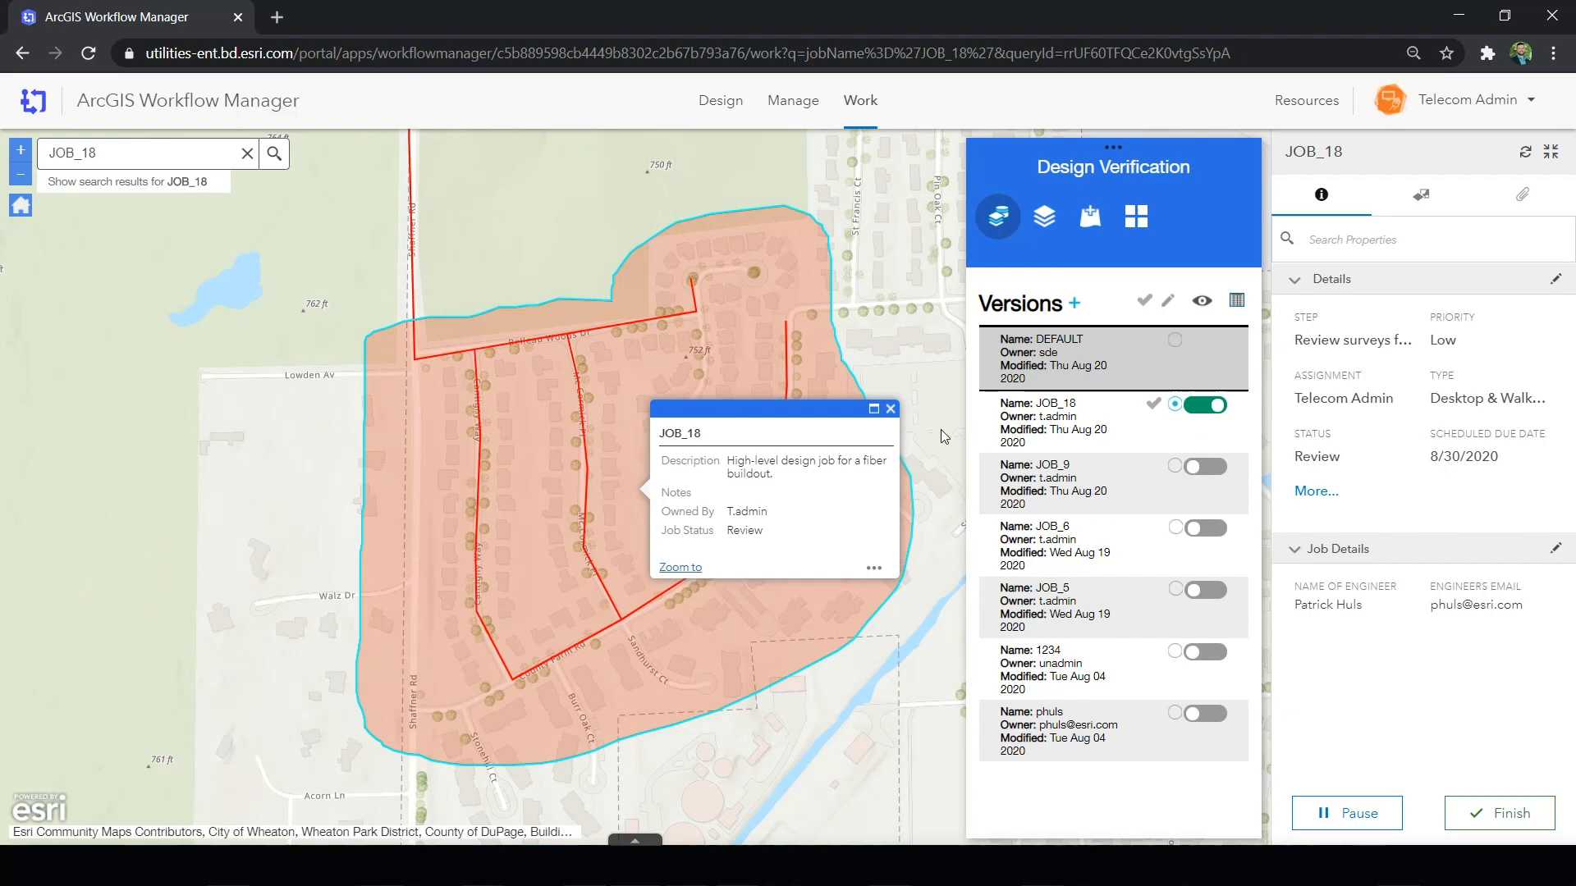
left_click(890, 408)
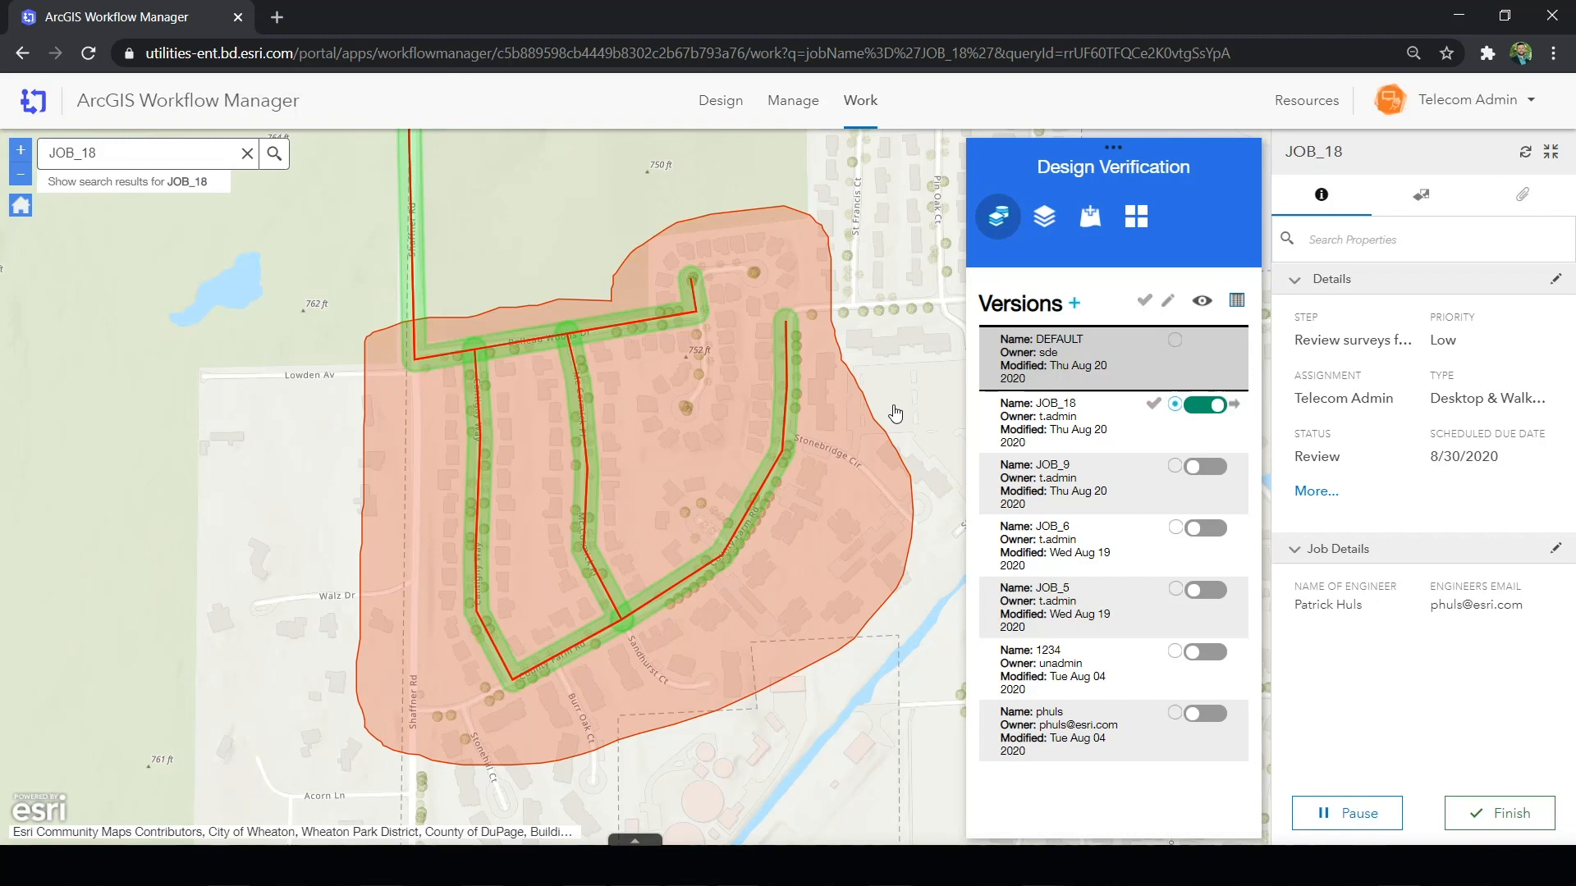
left_click(1234, 405)
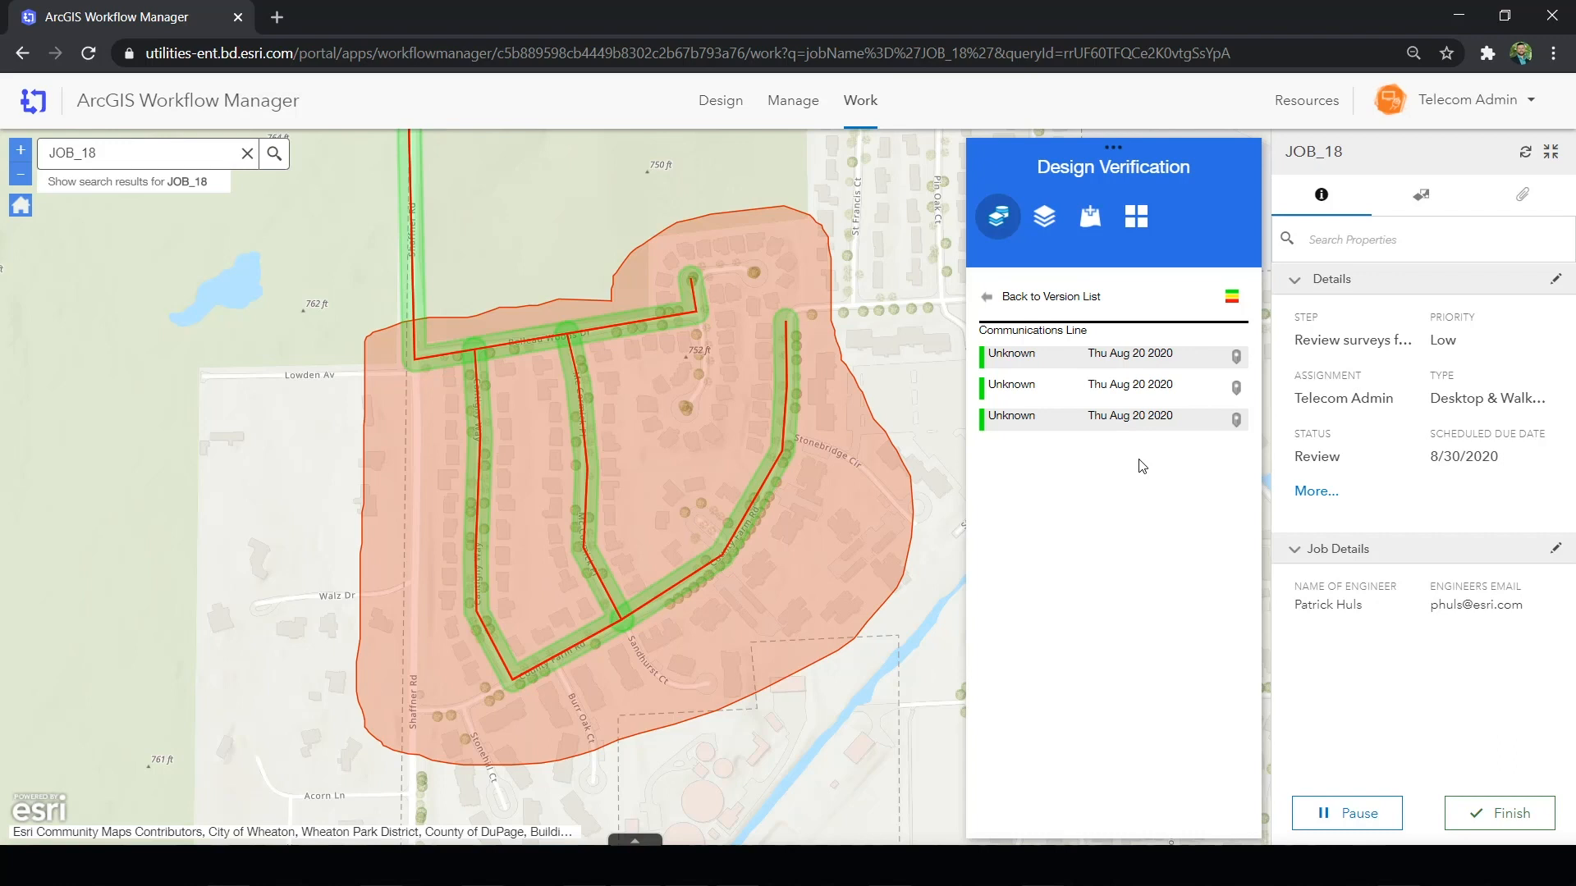
left_click(1000, 299)
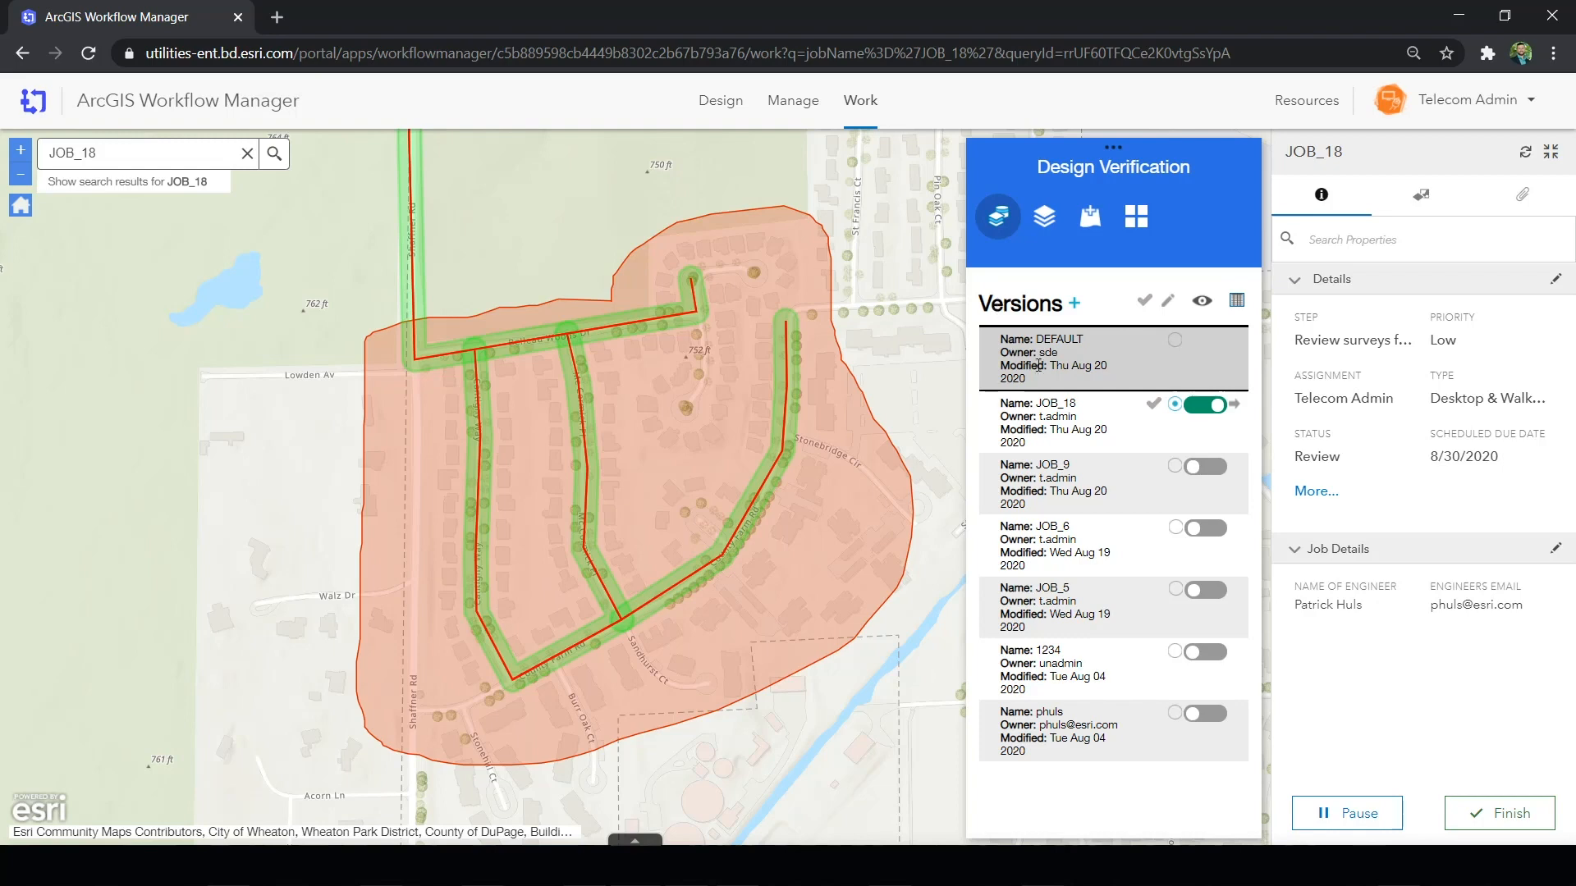
- Finish the Review surveys for detailed design step and run the Job Complete step for JOB_18
left_click(1482, 812)
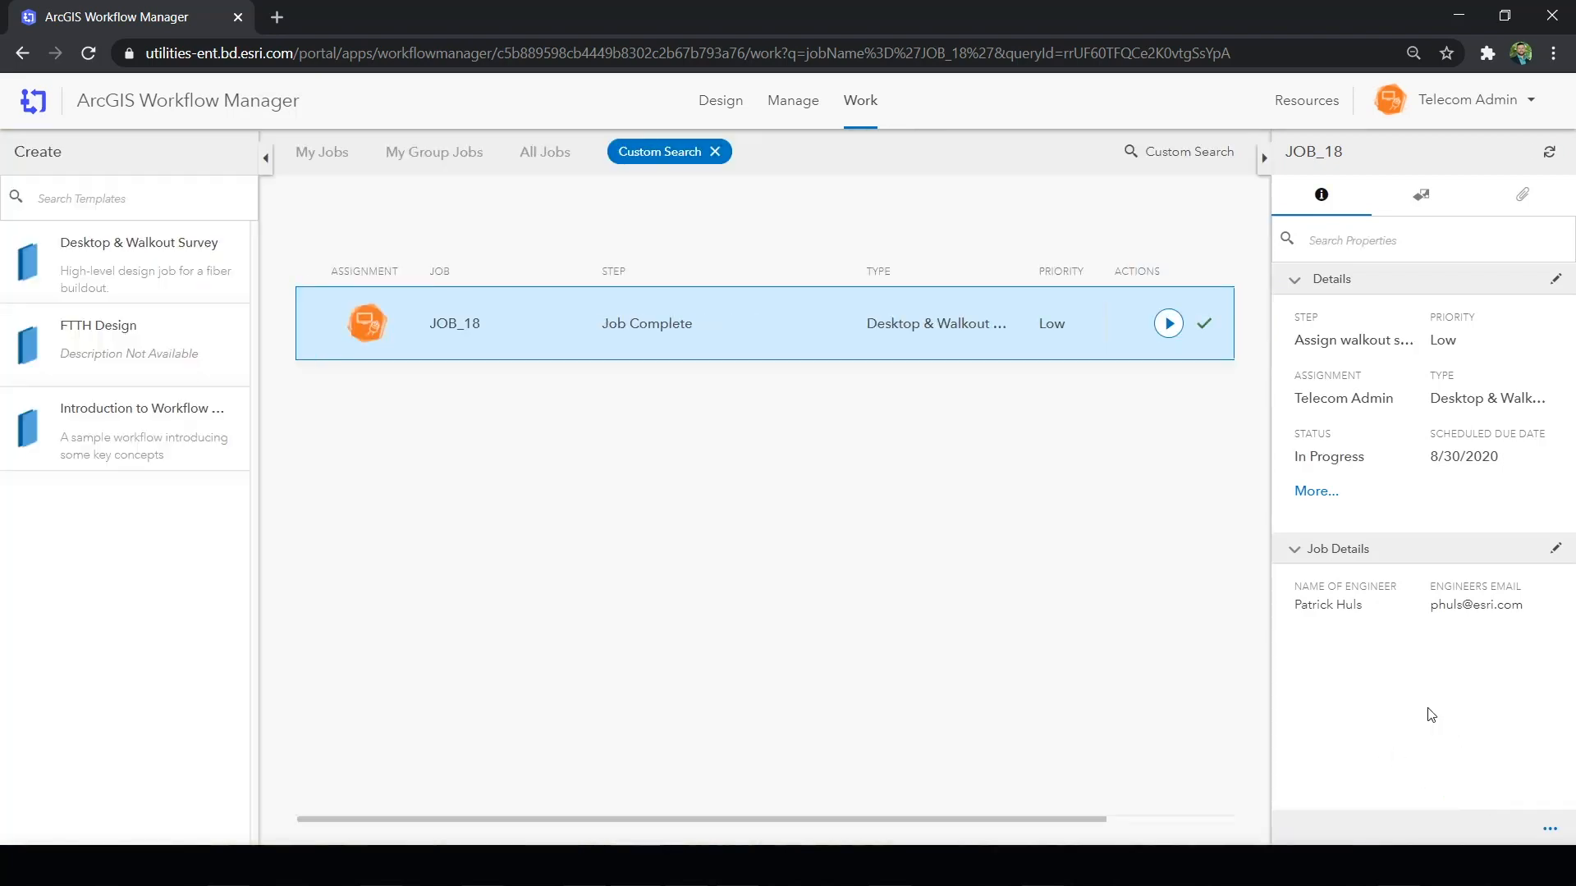
left_click(1168, 326)
left_click(1167, 322)
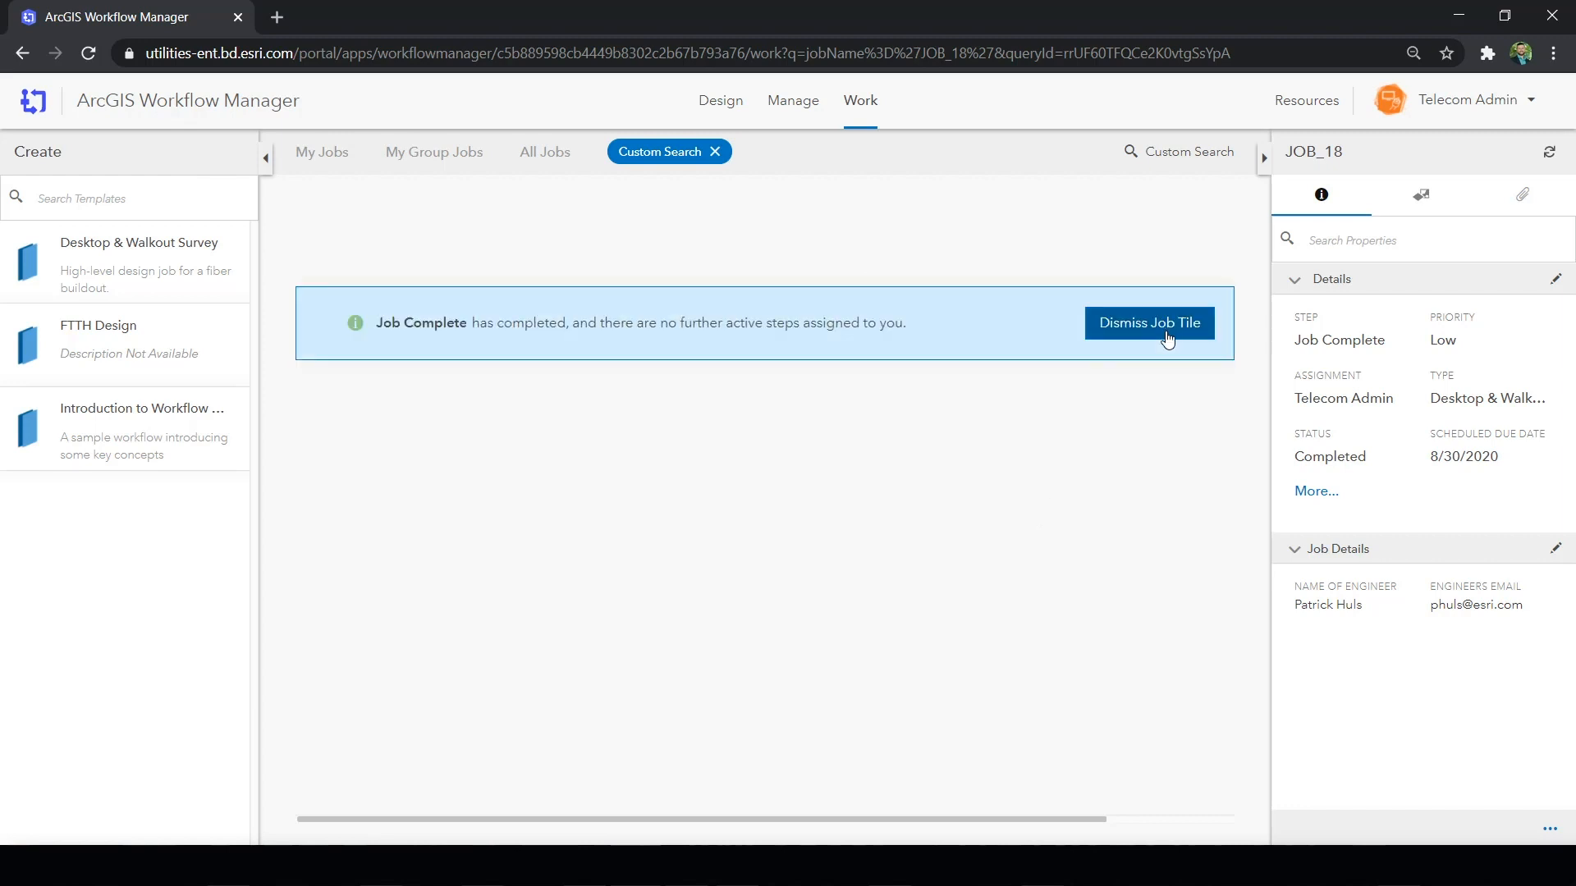